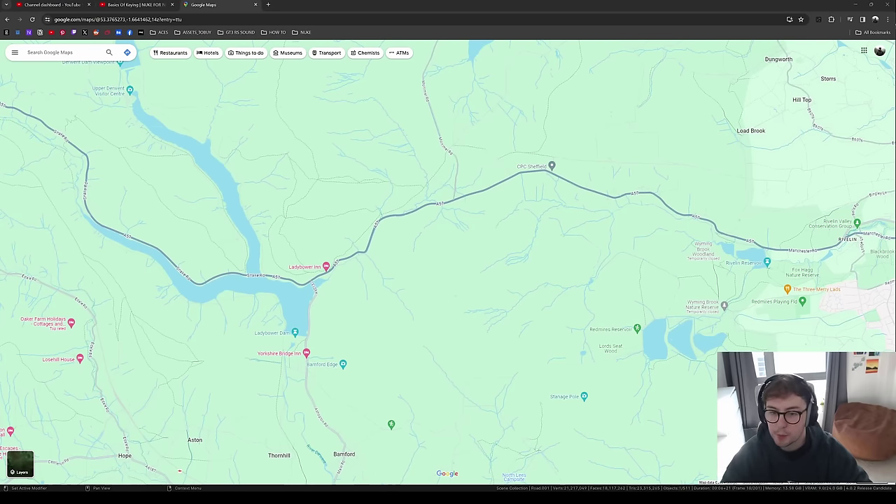
- Locate the A57 Snake Road beside Ladybower Reservoir on the map and enter Street View there
scroll(564, 274, down, 2)
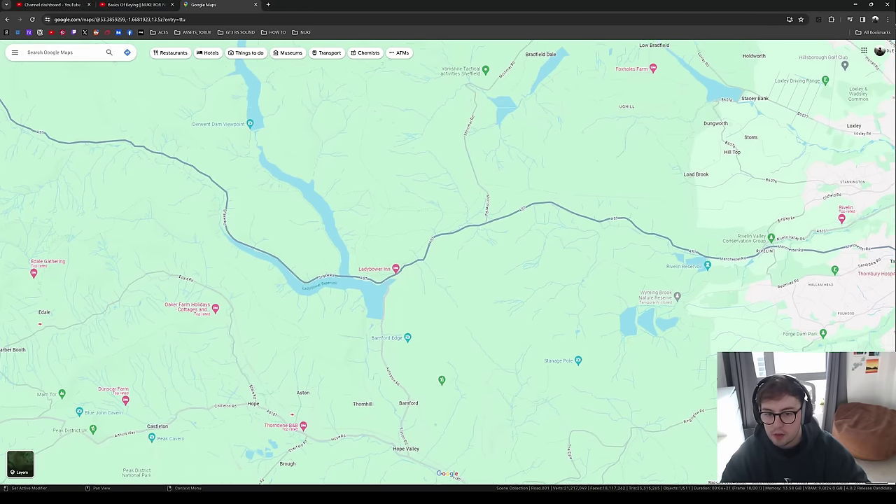
drag(436, 425, 441, 411)
drag(168, 147, 382, 291)
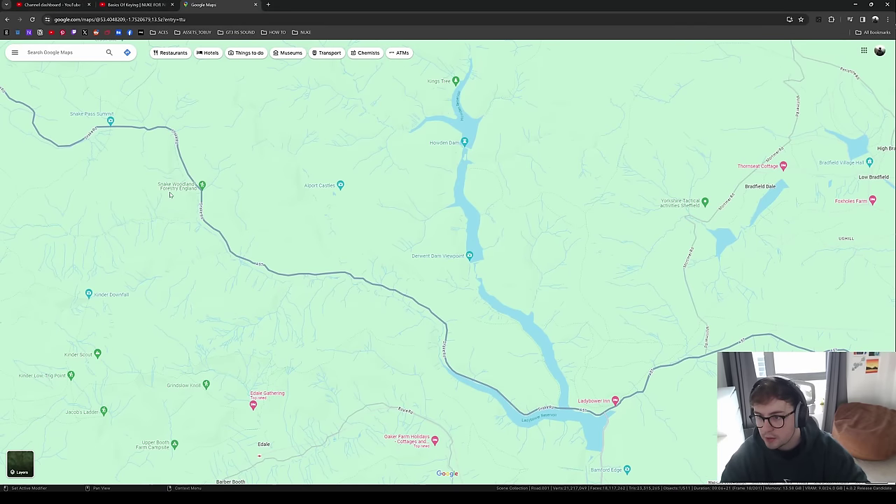
scroll(518, 382, down, 5)
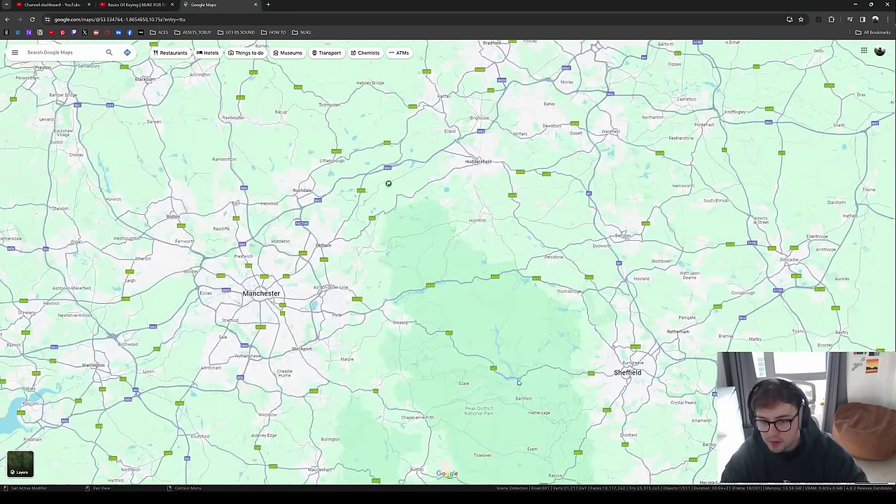
scroll(518, 382, up, 3)
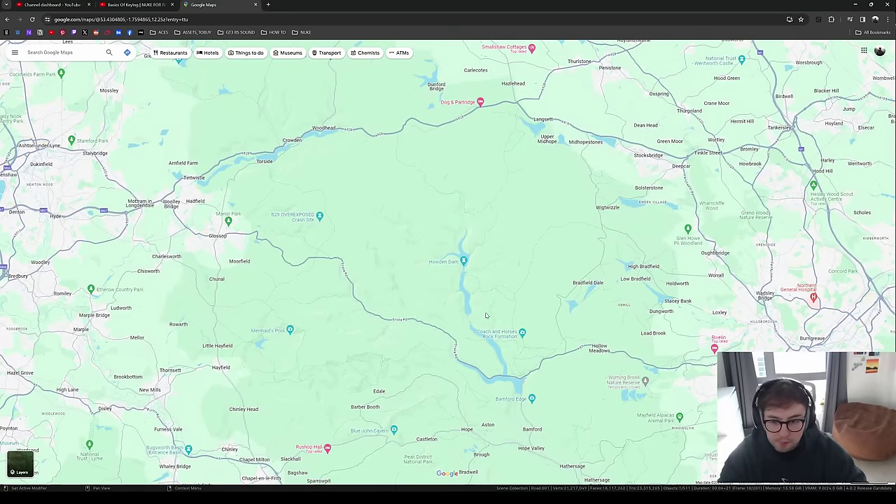
scroll(521, 371, up, 3)
scroll(523, 369, up, 5)
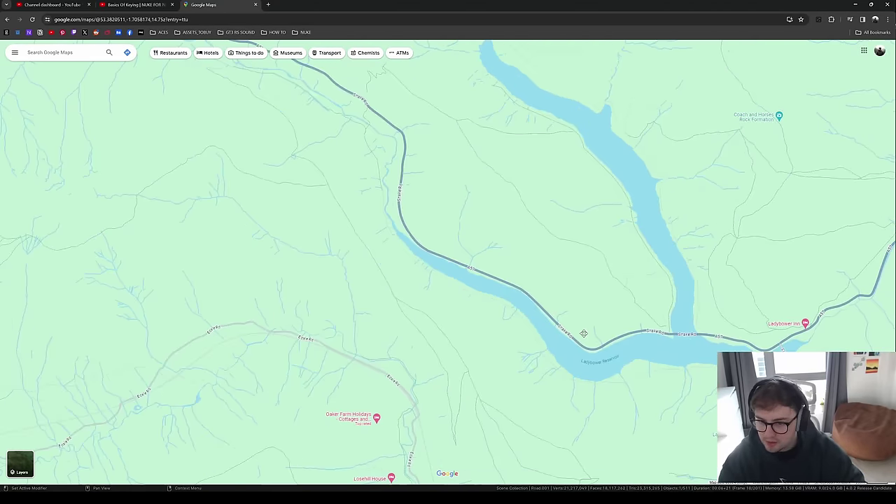
drag(680, 378, 545, 324)
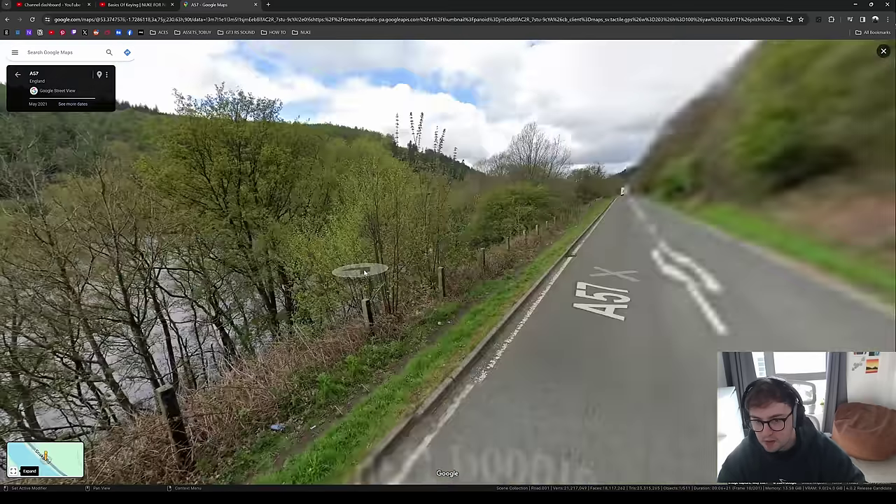
- Face along the A57 in Street View and advance down the road towards the guardrail section
drag(364, 273, 417, 220)
click(417, 219)
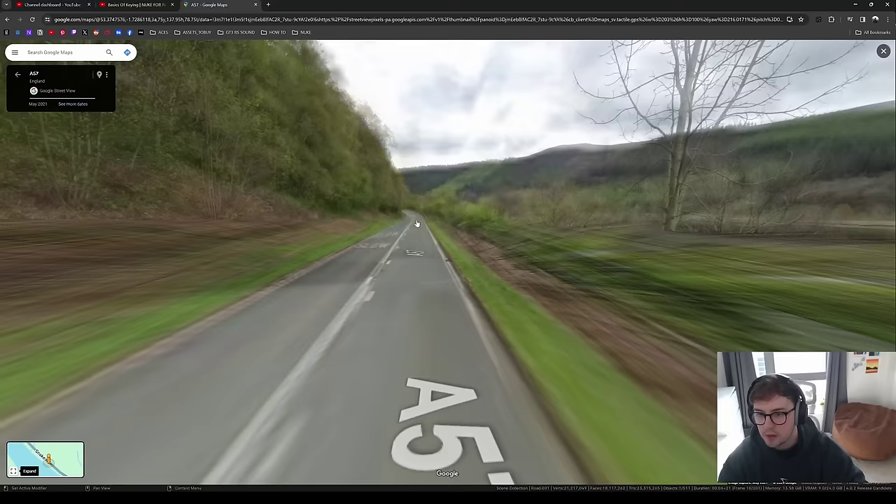
click(414, 220)
click(402, 233)
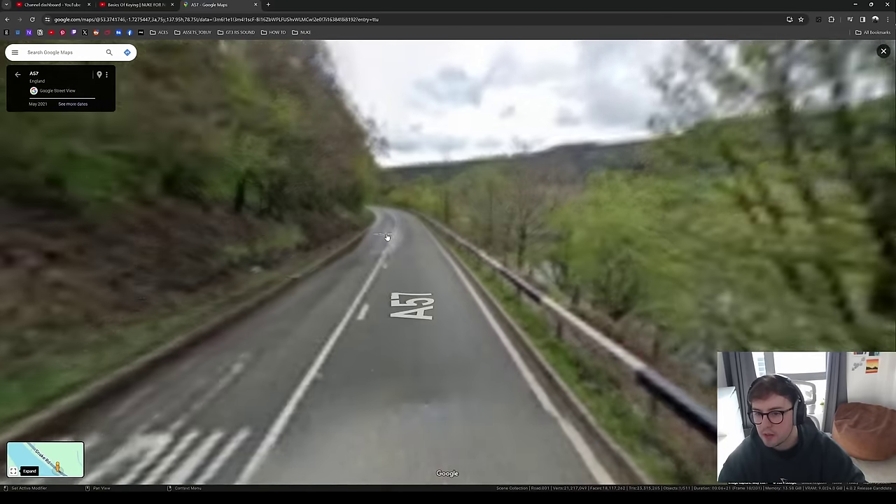
click(387, 234)
click(443, 228)
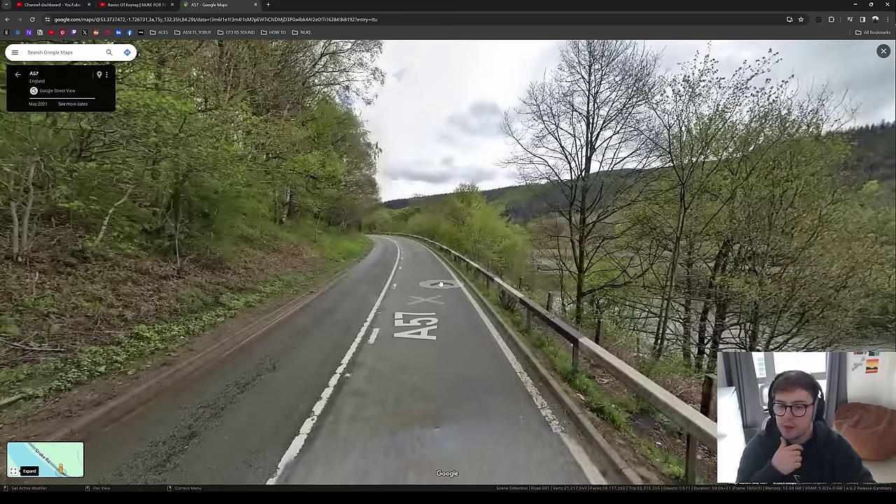
click(417, 284)
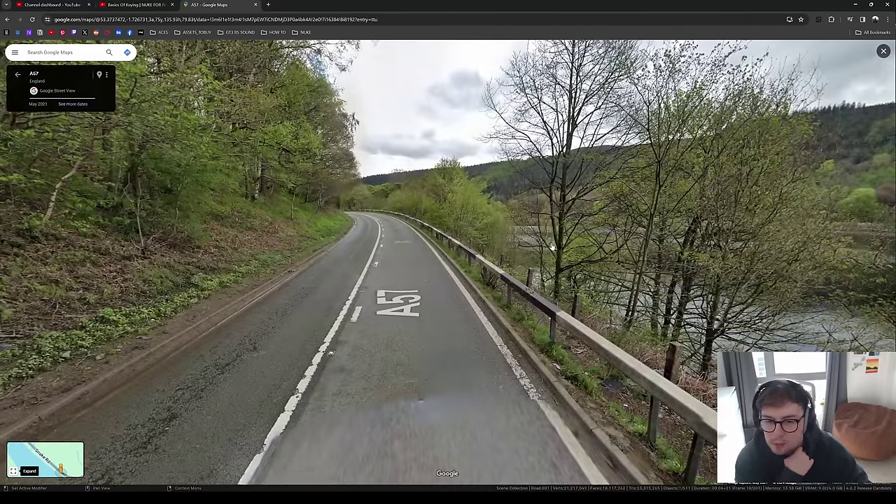
- Continue along the A57 in Street View to the bend with the double white centre lines
click(553, 248)
drag(211, 280, 553, 287)
key(Up)
key(Up)
key(Up)
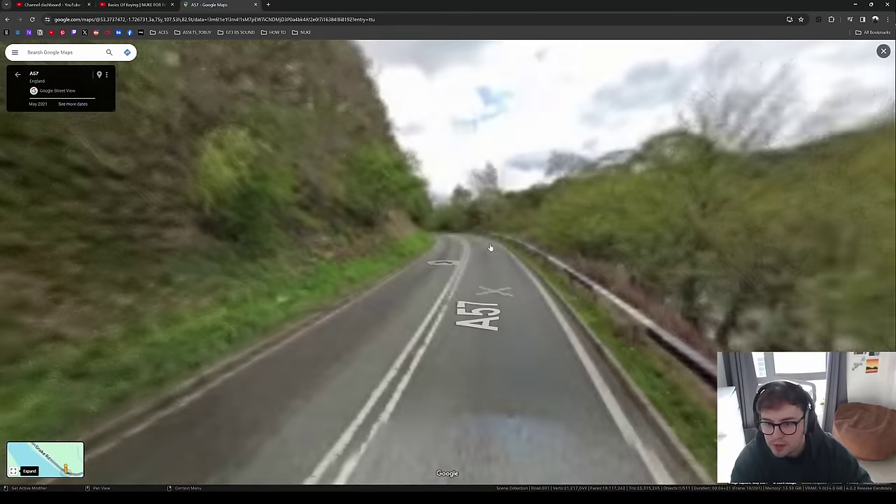
key(Up)
key(Up)
key(Up)
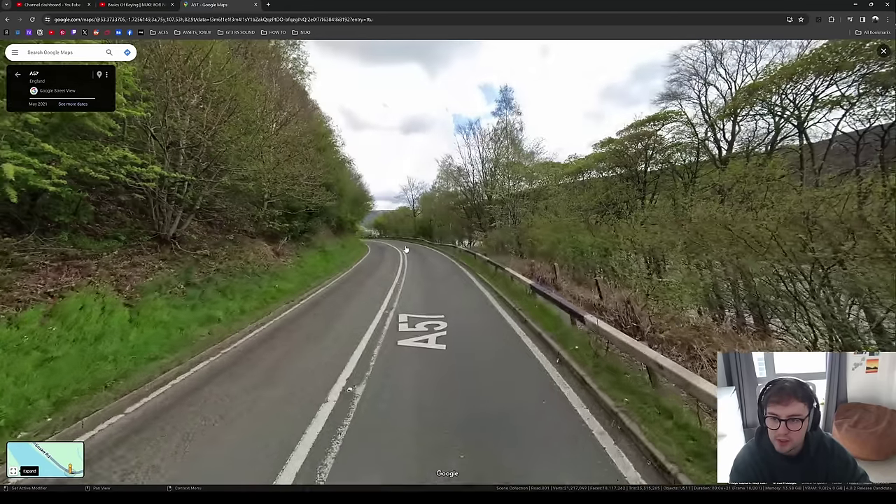
key(Up)
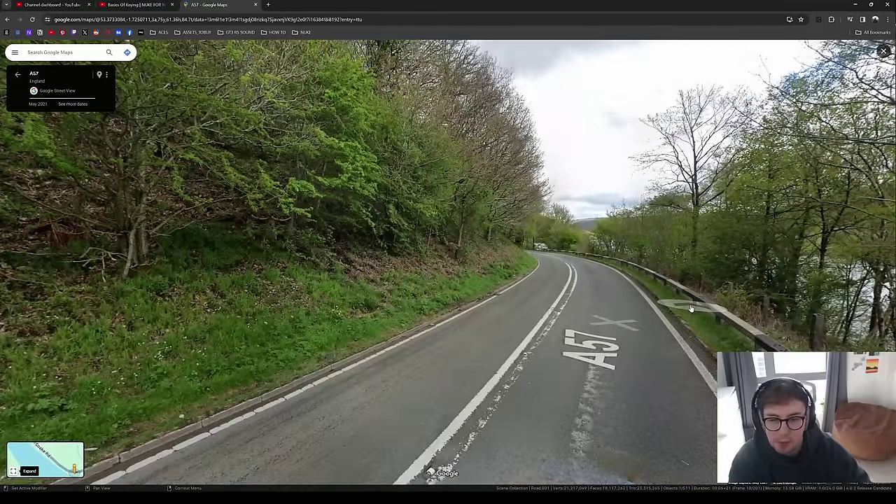
- Examine the road surface, kerb, grass verge and wooded bank at the A57 bend
drag(446, 418, 608, 321)
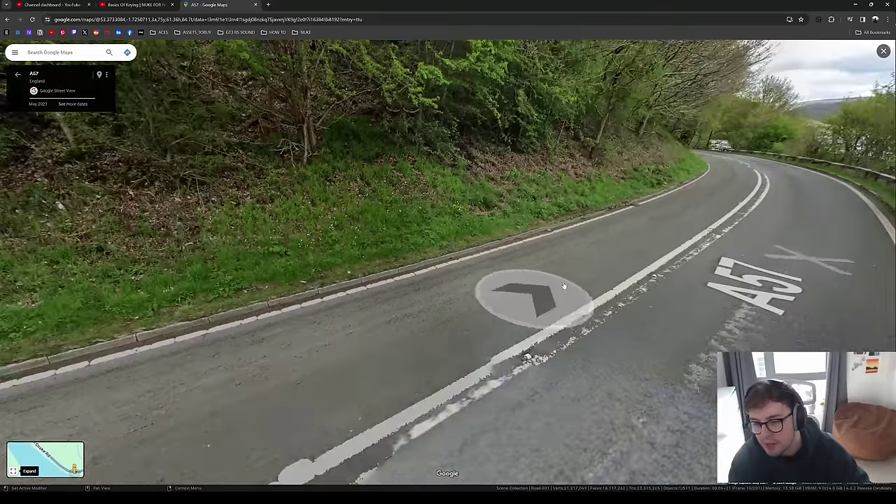
drag(670, 223, 610, 236)
key(Up)
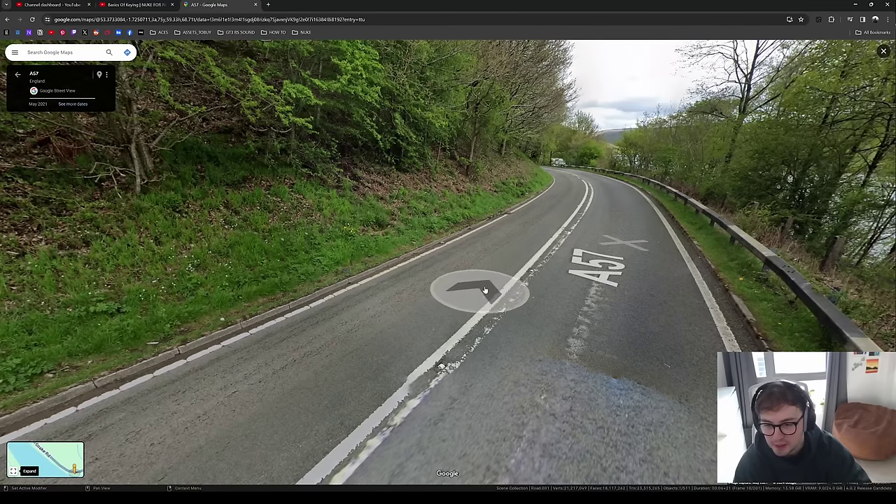
click(434, 287)
drag(434, 286, 728, 280)
drag(328, 272, 436, 276)
drag(607, 258, 326, 310)
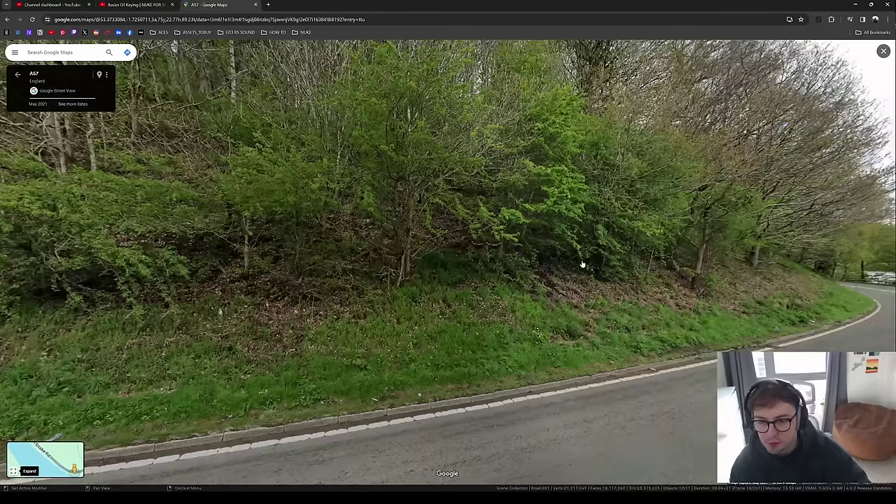
- Look around the bend in Street View to study the guardrail, reservoir-side trees and opposite hillside
drag(593, 263, 312, 292)
drag(651, 259, 452, 232)
drag(609, 251, 483, 235)
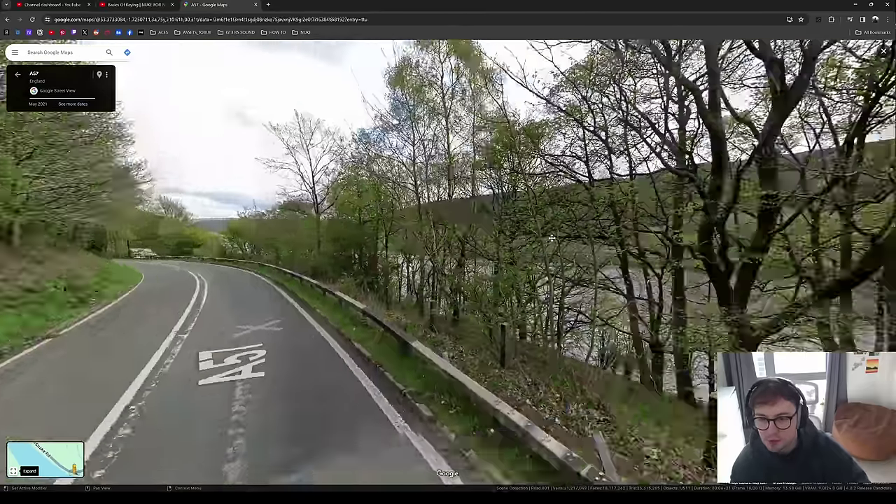
drag(798, 257, 294, 271)
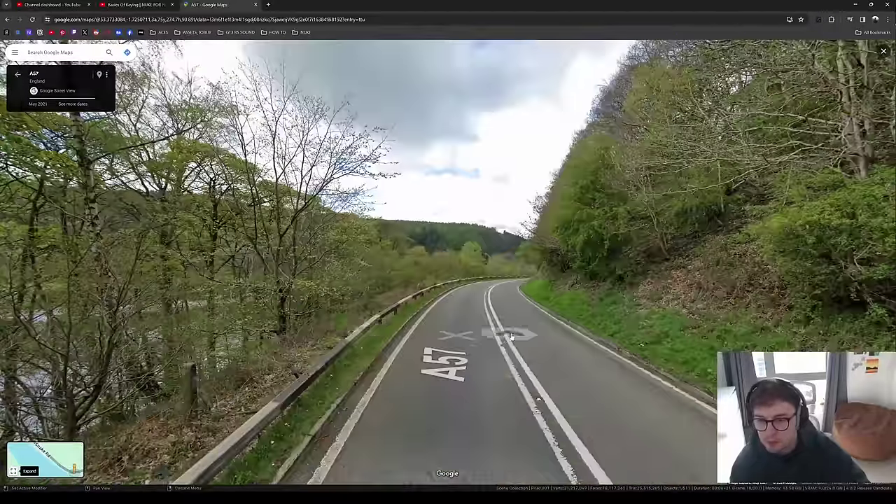
drag(578, 242, 395, 239)
drag(686, 247, 385, 238)
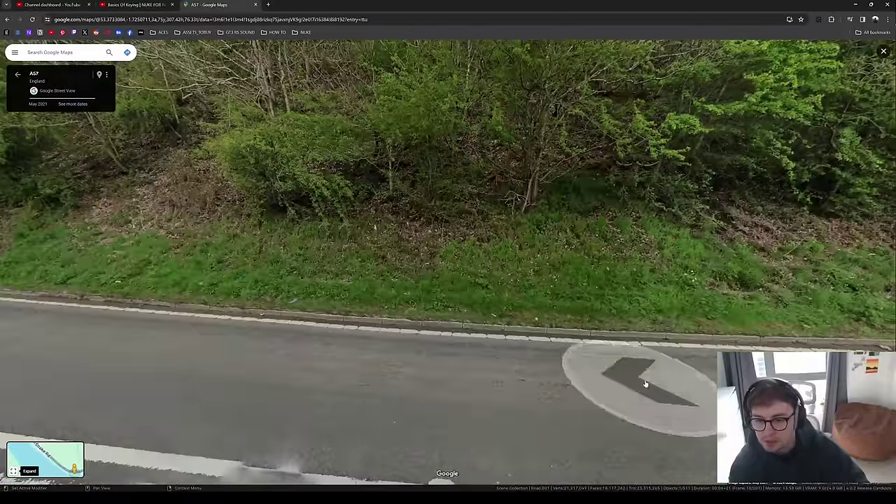
drag(682, 382, 669, 371)
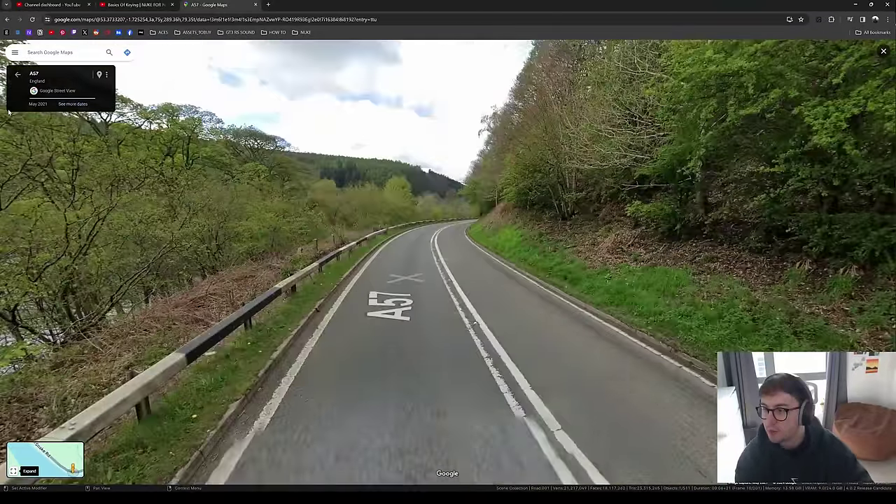
- Return from Street View to the map and find the Snake Road bend above Ladybower Reservoir
click(18, 74)
scroll(482, 270, up, 4)
drag(383, 202, 484, 315)
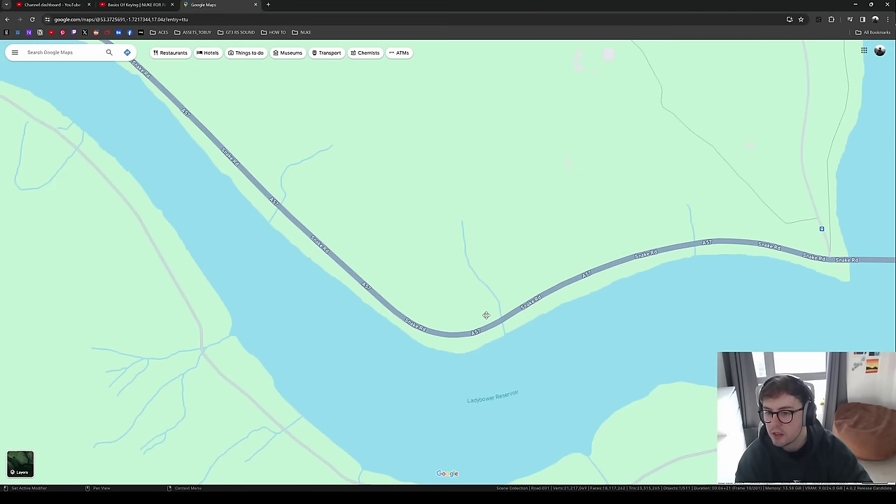
scroll(455, 337, up, 5)
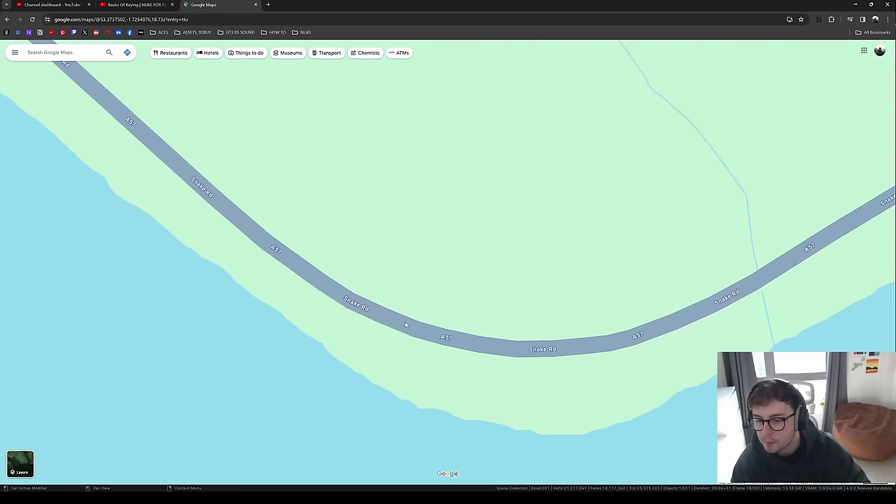
scroll(405, 321, up, 3)
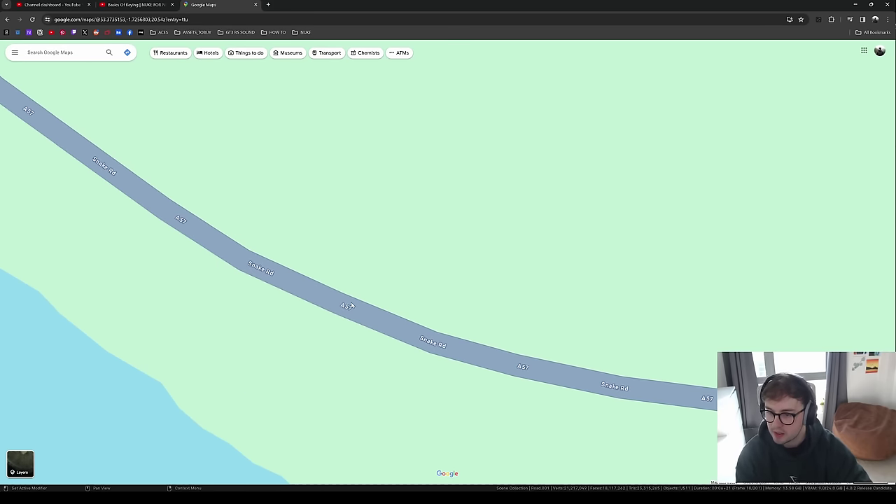
scroll(291, 283, down, 3)
scroll(490, 315, up, 3)
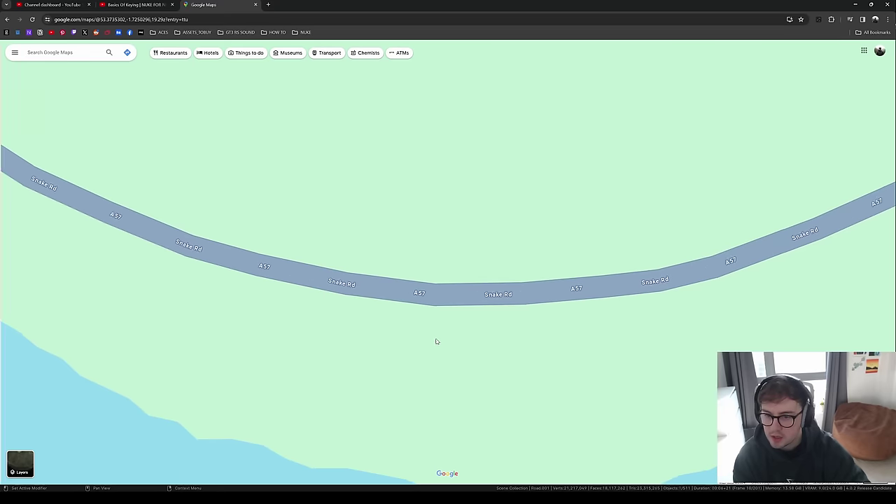
- Measure the width of Snake Road at the bend and compare it with the surrounding road layout
right_click(438, 278)
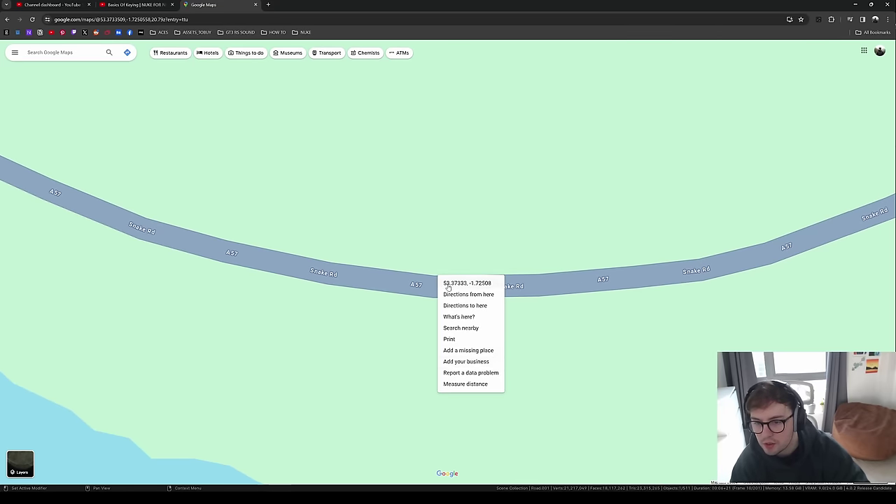
click(465, 383)
click(437, 297)
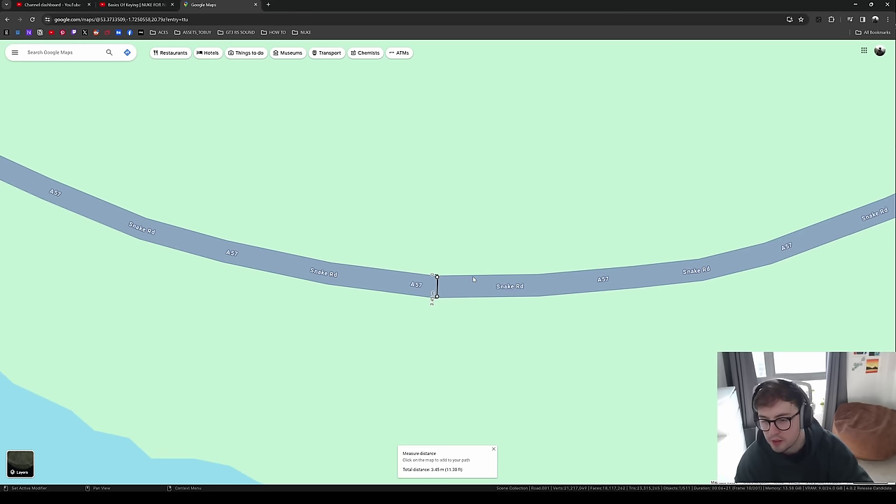
scroll(472, 280, up, 1)
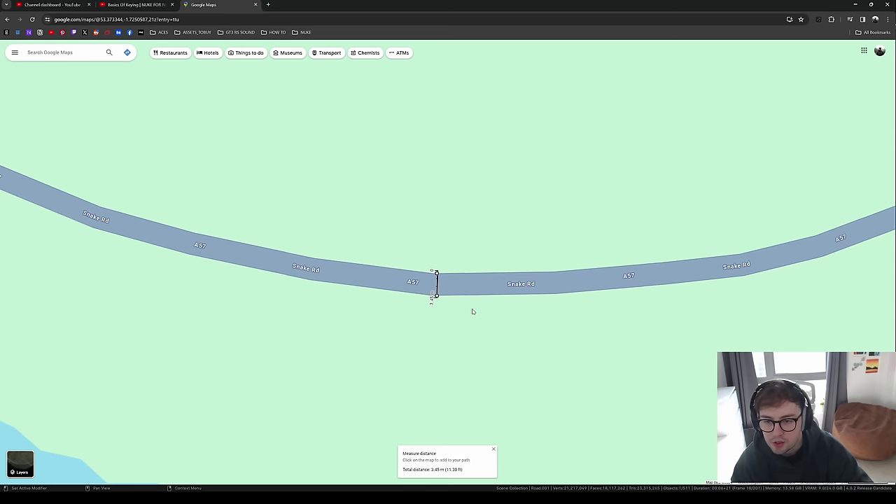
scroll(500, 302, down, 5)
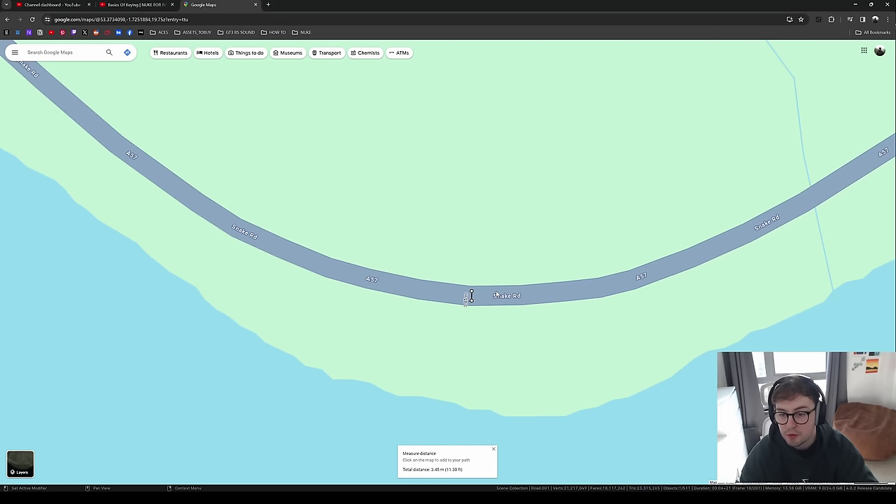
scroll(510, 320, up, 3)
scroll(461, 298, down, 3)
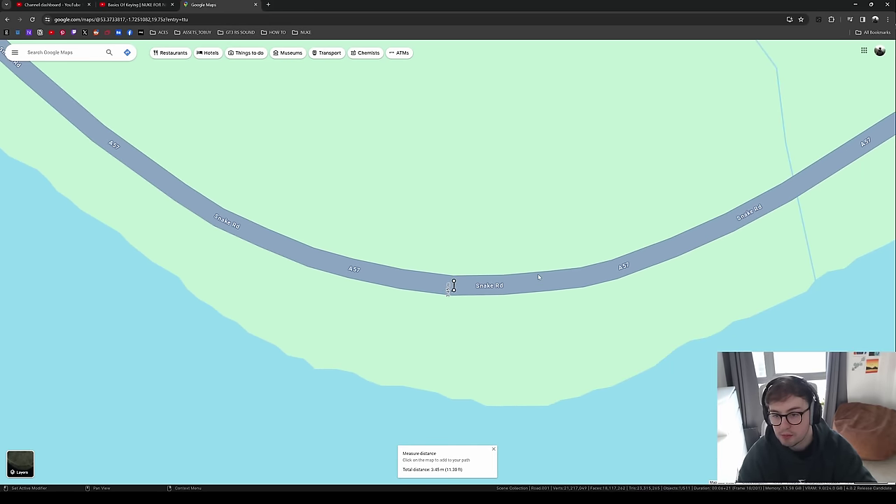
scroll(507, 329, down, 10)
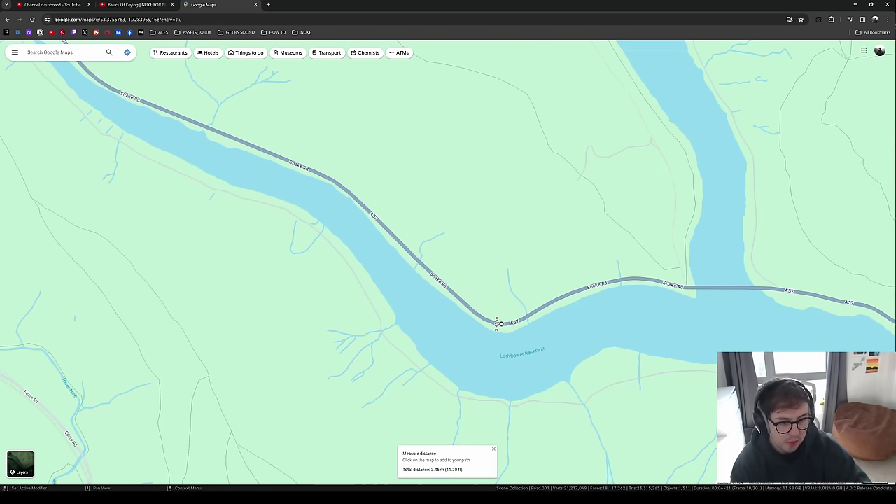
- Switch to Blender and examine the road scene's car, stone walls, guardrail and road edges from several angles
key(alt+Tab)
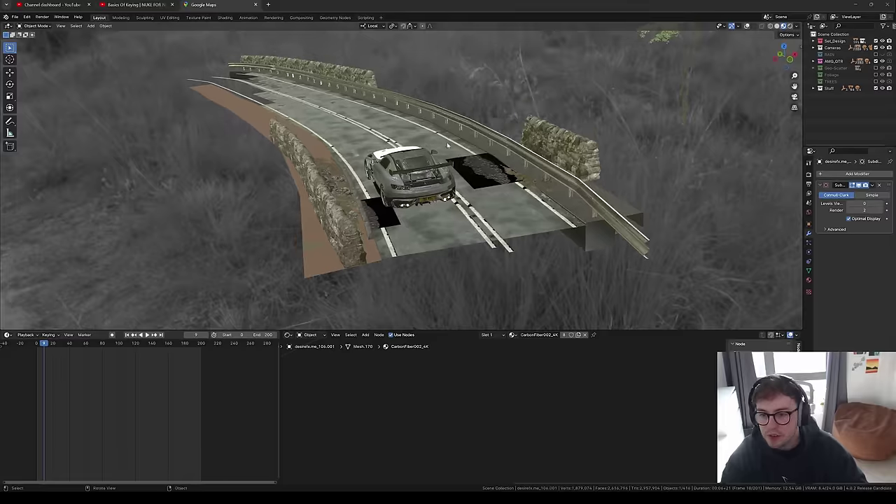
middle_drag(418, 195, 465, 243)
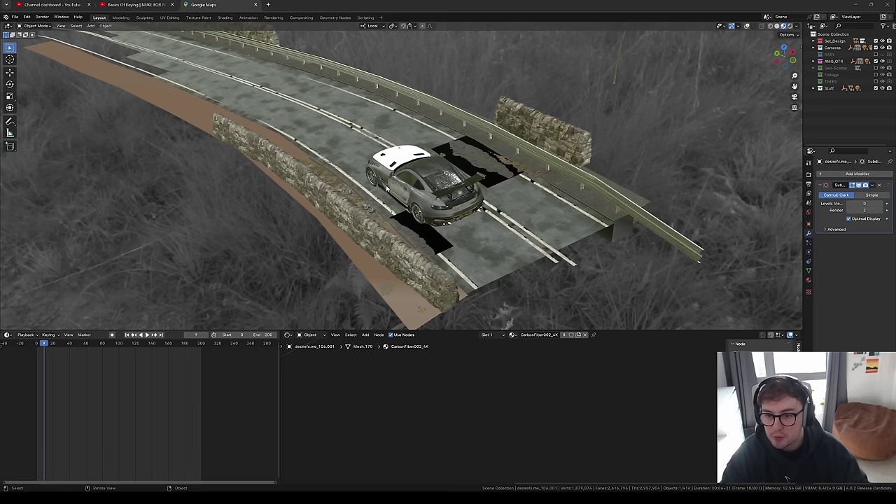
middle_drag(628, 257, 435, 234)
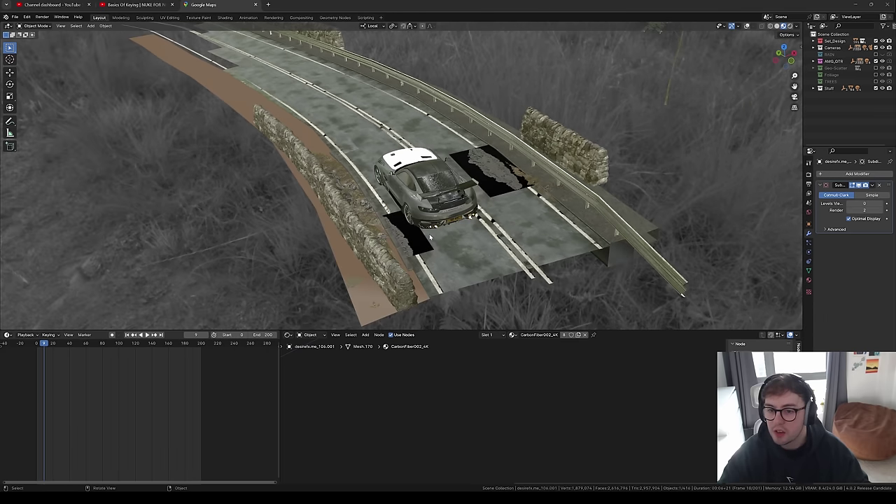
middle_drag(418, 214, 427, 199)
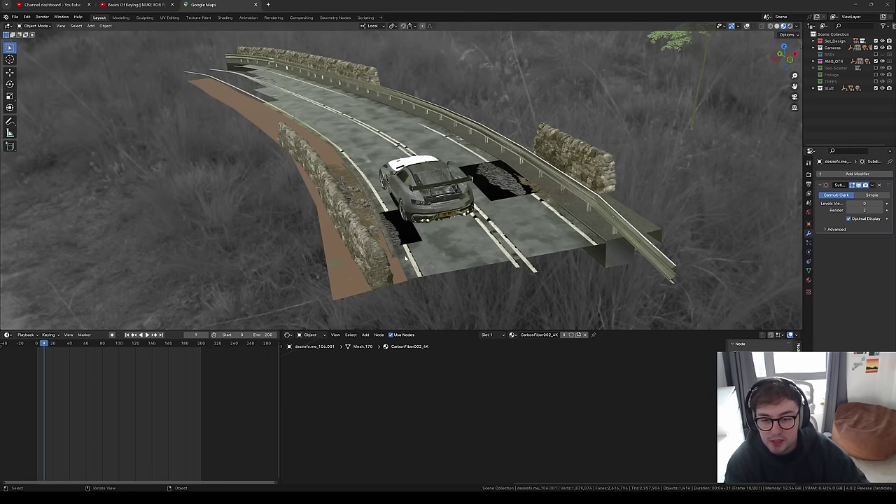
middle_drag(405, 259, 478, 161)
middle_drag(620, 196, 589, 187)
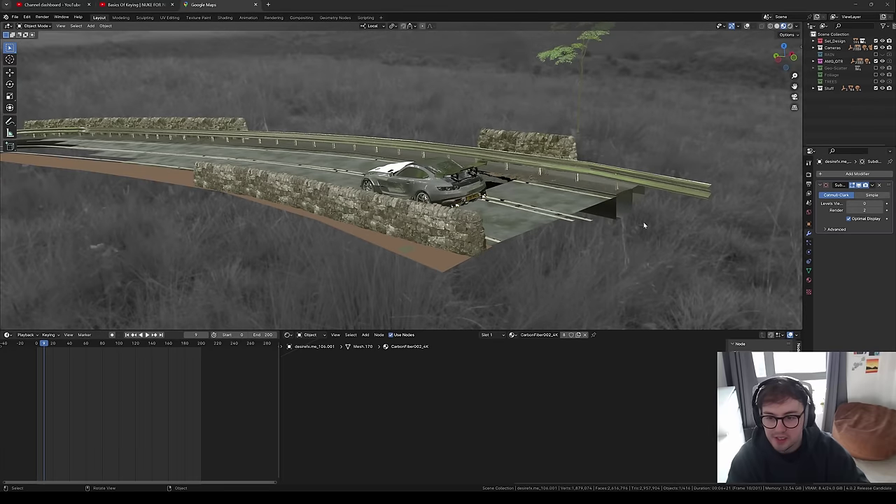
- Show the viewport overlays and duplicate the stone wall behind the guardrail in place
middle_drag(604, 223, 536, 219)
click(595, 167)
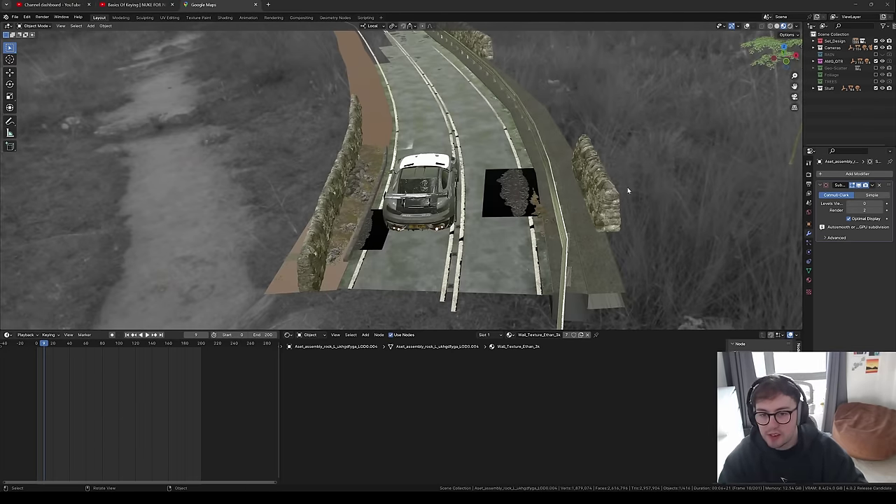
key(alt+shift+z)
middle_drag(627, 187, 440, 196)
key(g)
right_click(367, 152)
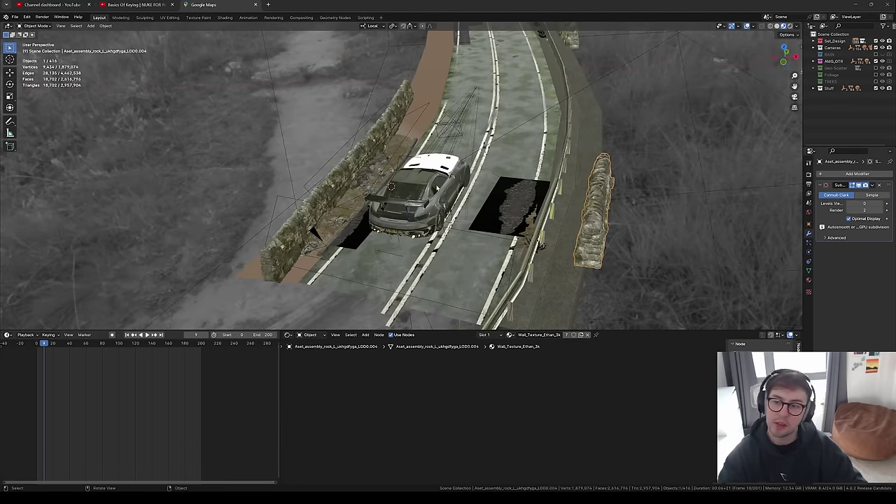
key(shift+d)
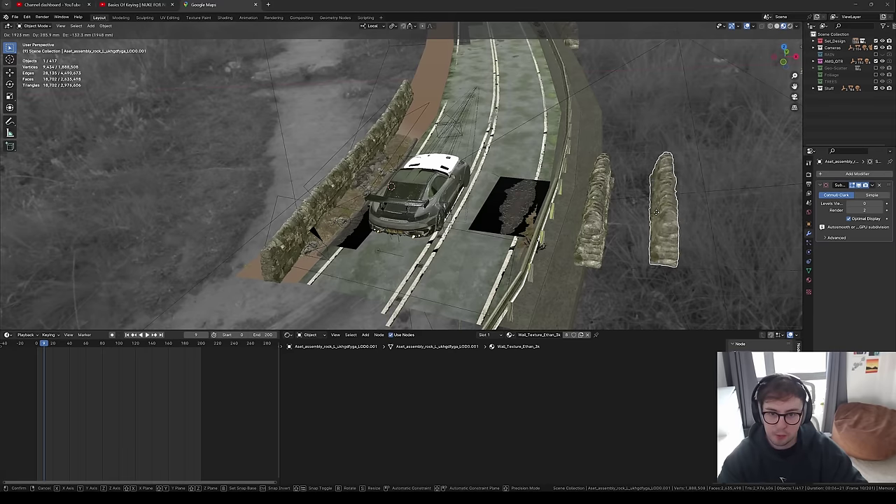
key(Escape)
- Make a linked duplicate of the stone wall beside it and try scaling its mesh along local Z
key(shift+d)
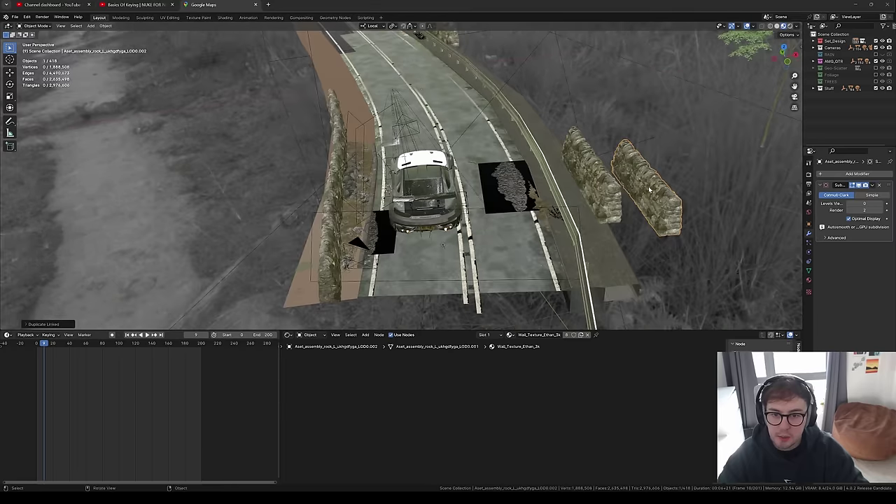
middle_drag(602, 203, 630, 192)
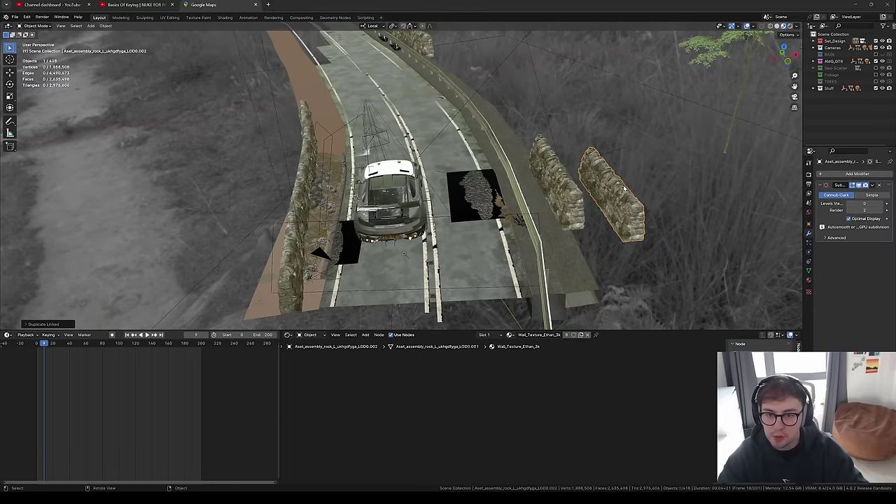
key(Tab)
key(s)
key(z)
key(z)
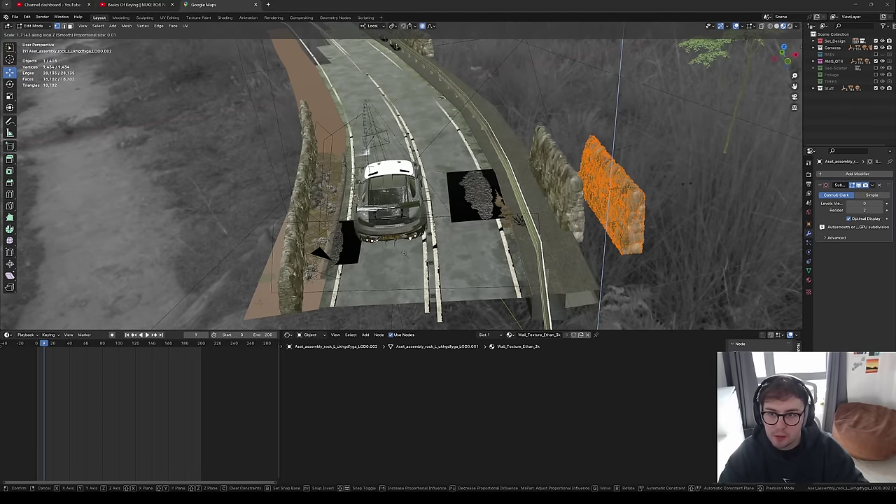
click(648, 173)
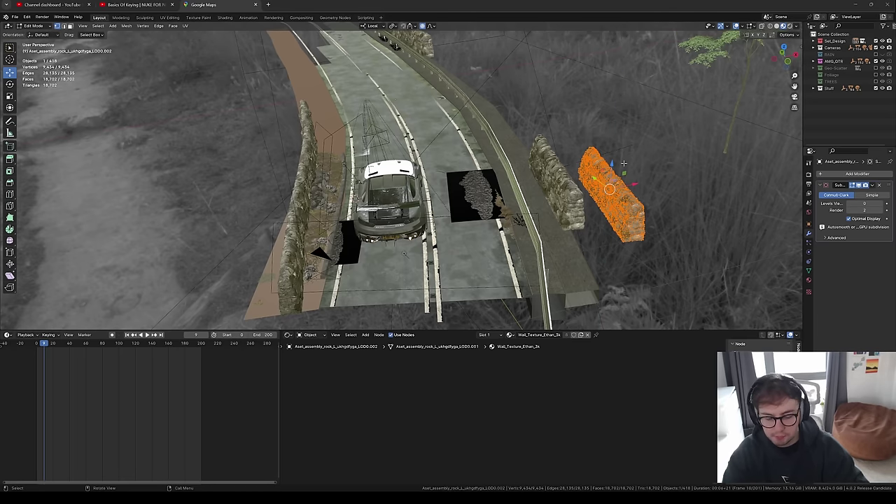
- Leave mesh editing and delete the linked wall duplicate
key(Tab)
key(Delete)
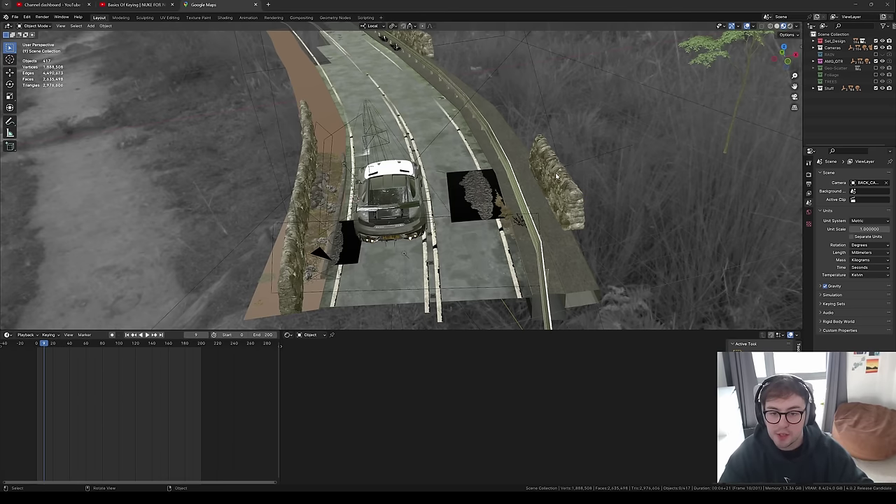
- Isolate the road surface in local view and look along its textured, mossy asphalt
scroll(544, 178, down, 5)
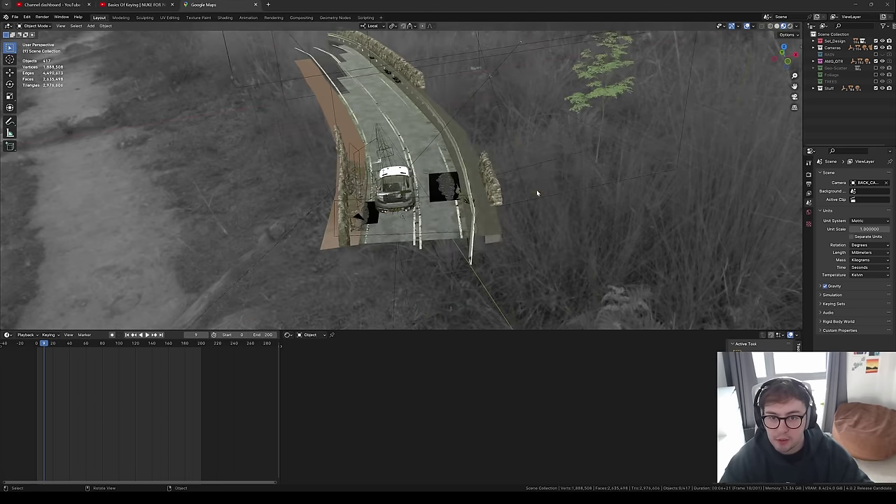
middle_drag(536, 189, 548, 157)
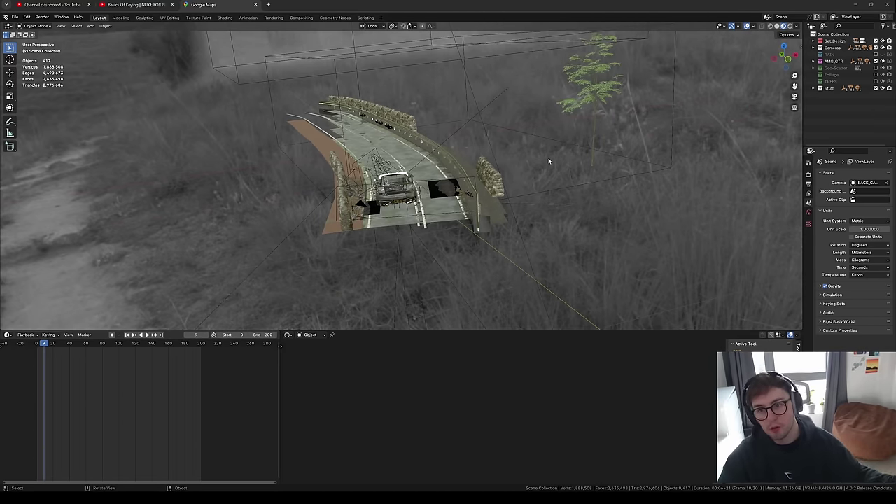
scroll(550, 159, up, 2)
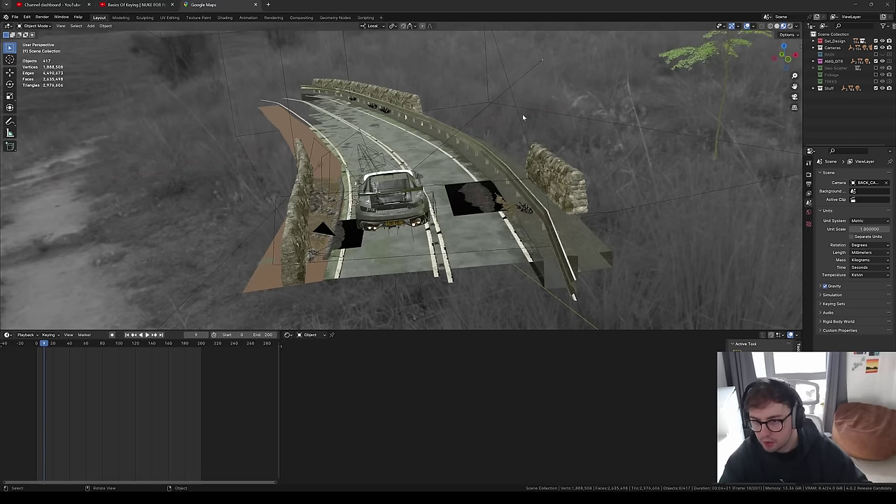
scroll(400, 221, up, 5)
click(402, 218)
key(slash)
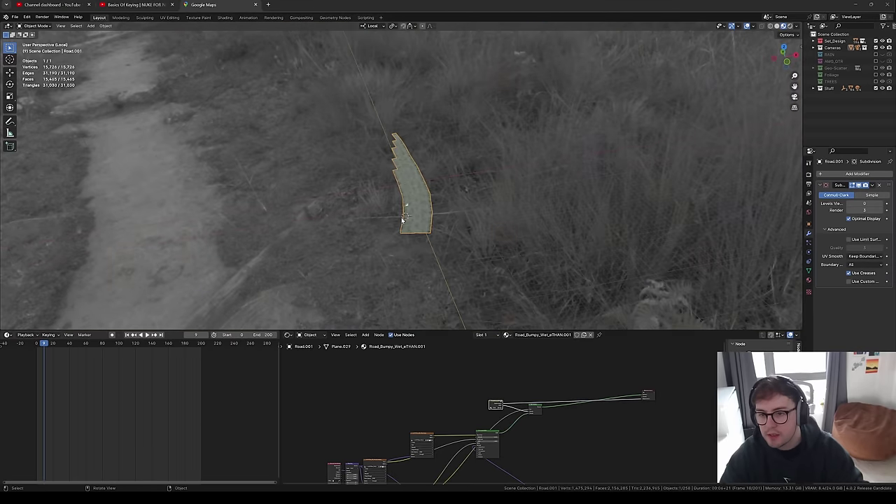
scroll(402, 219, up, 8)
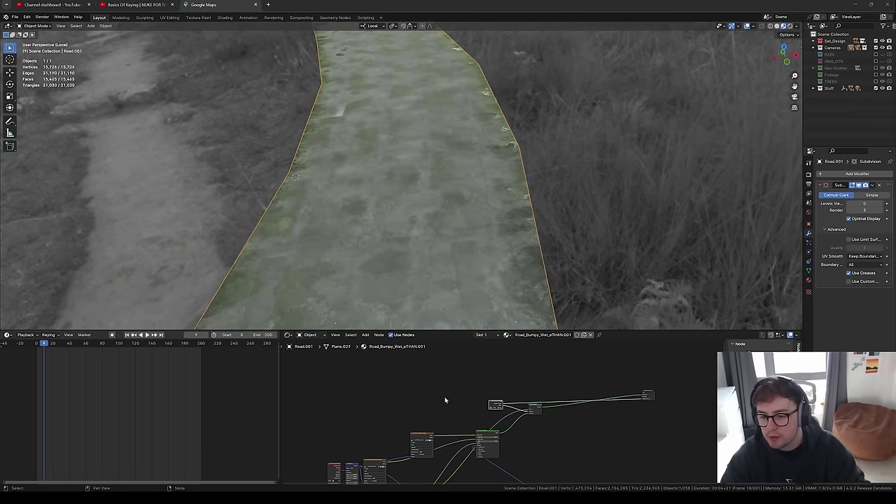
middle_drag(449, 431, 453, 404)
middle_drag(392, 276, 423, 190)
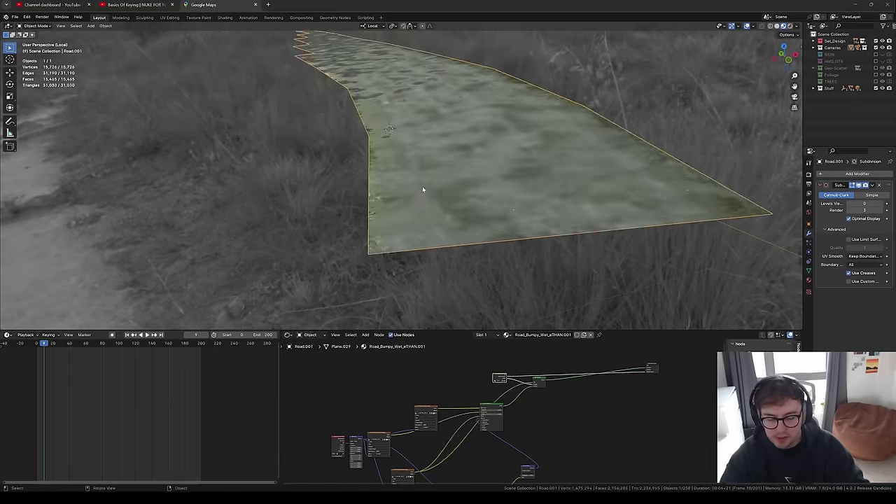
- Inspect the road's mesh in Edit Mode, comparing the dense grid at the near end with the coarser far section
key(Tab)
click(445, 197)
key(KP_Decimal)
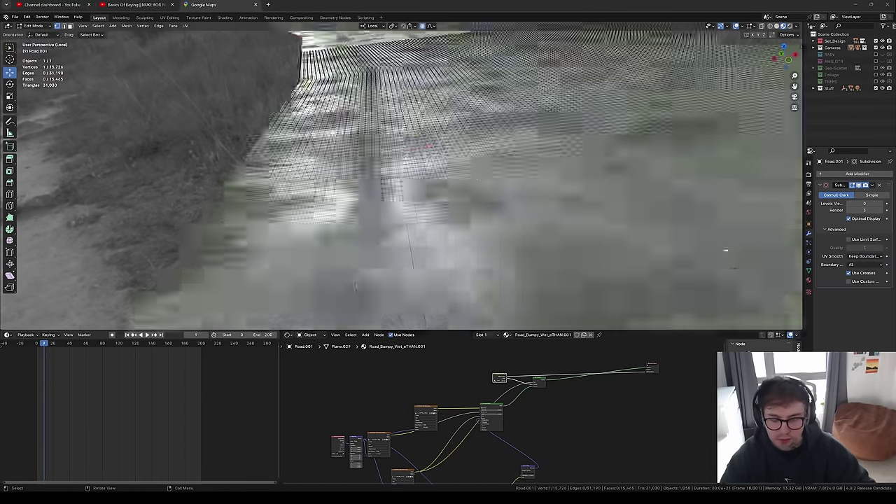
scroll(496, 176, down, 10)
scroll(496, 176, down, 8)
middle_drag(368, 145, 450, 208)
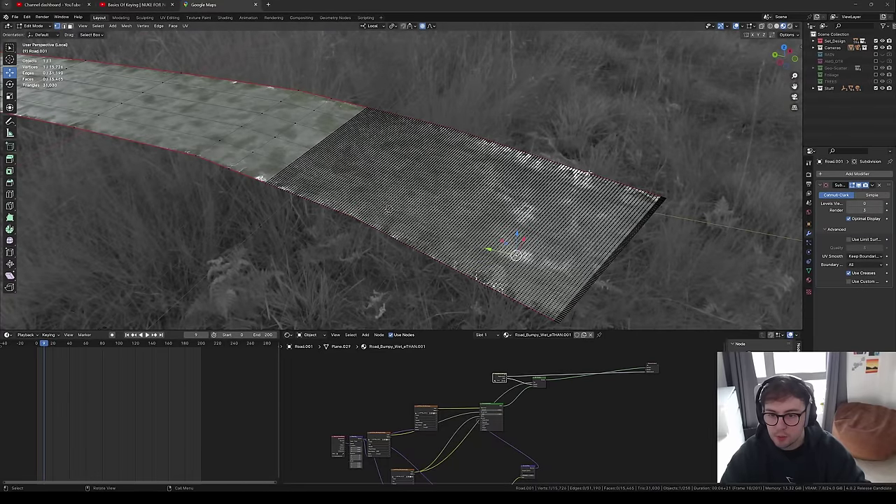
middle_drag(587, 194, 578, 183)
scroll(590, 232, up, 4)
middle_drag(590, 233, 491, 235)
key(Tab)
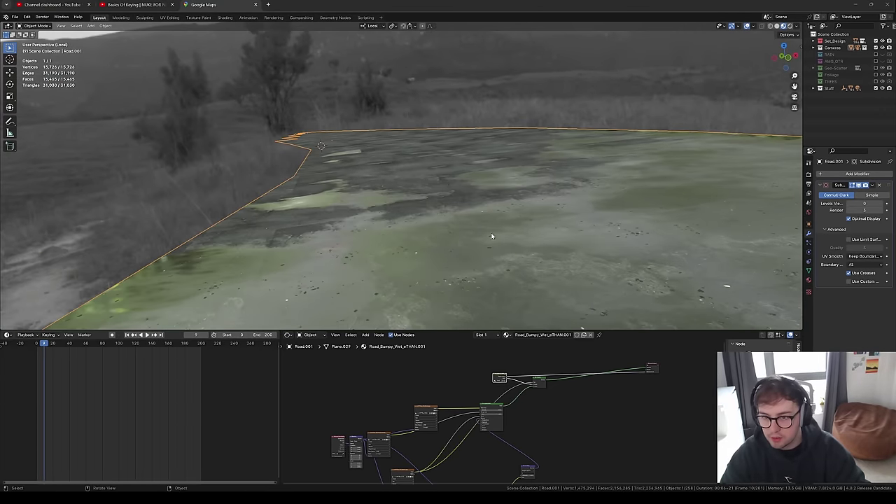
- Open the node group inside the wet road material to examine its texture setup
middle_drag(479, 442, 480, 410)
scroll(481, 410, up, 4)
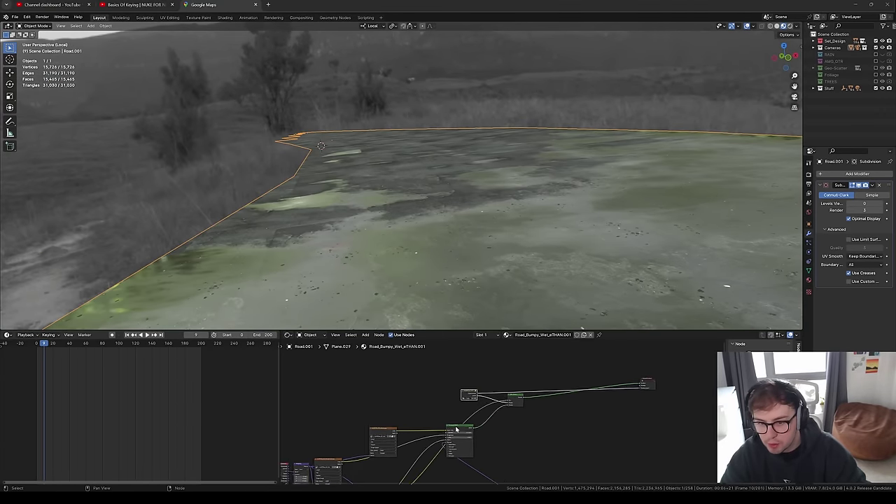
middle_drag(387, 201, 431, 203)
key(Tab)
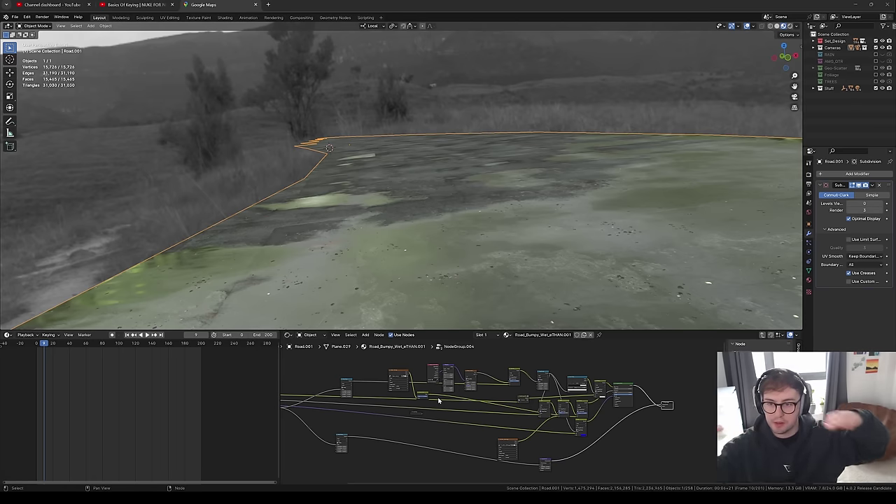
- Leave local view and select one of the double centre lines to inspect its worn paint up close
key(KP_Divide)
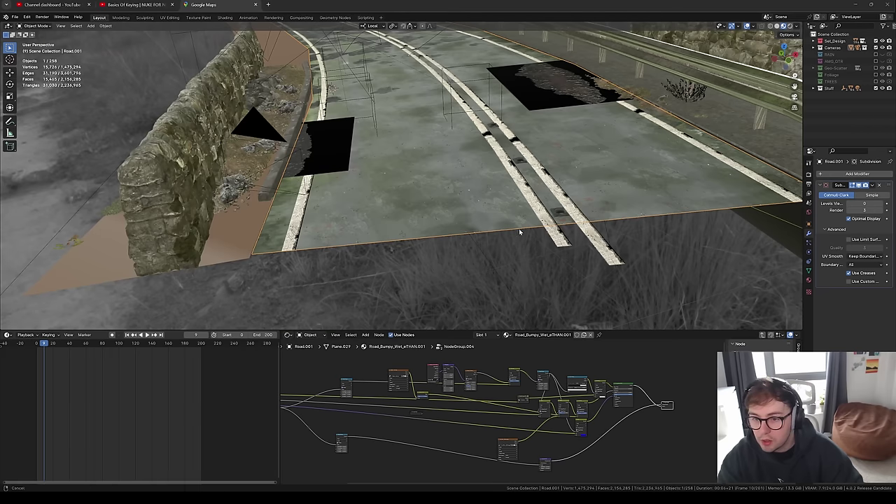
scroll(515, 230, up, 3)
click(574, 240)
middle_drag(521, 216, 506, 213)
scroll(476, 229, up, 2)
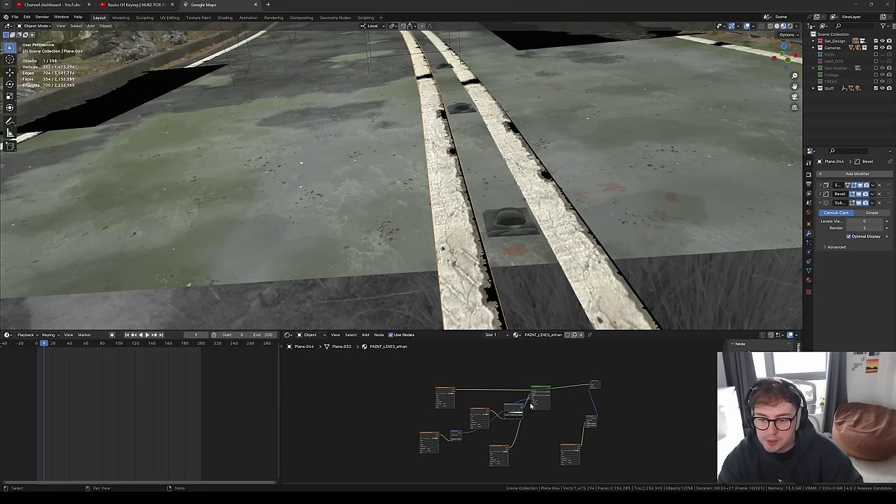
- Preview the opacity texture from the painted line material on the road markings
scroll(350, 360, up, 4)
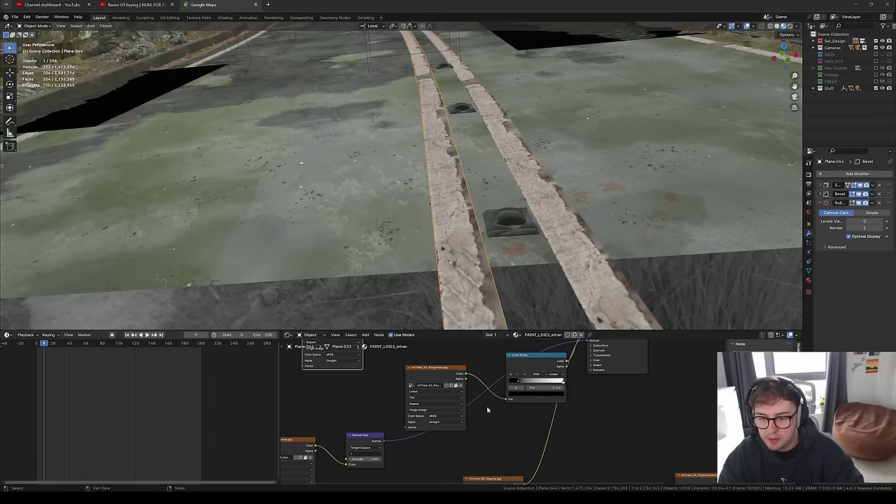
middle_drag(487, 396, 461, 453)
scroll(553, 453, down, 3)
middle_drag(552, 454, 534, 366)
ctrl+shift+click(471, 431)
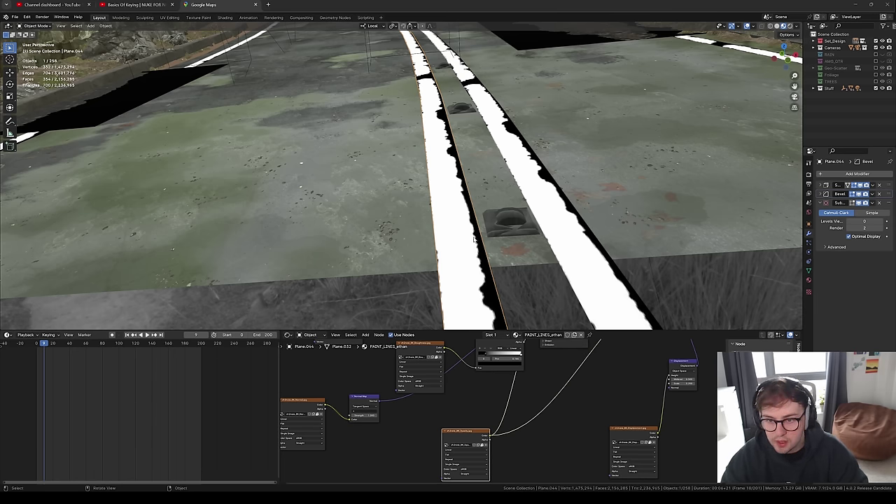
scroll(530, 128, down, 5)
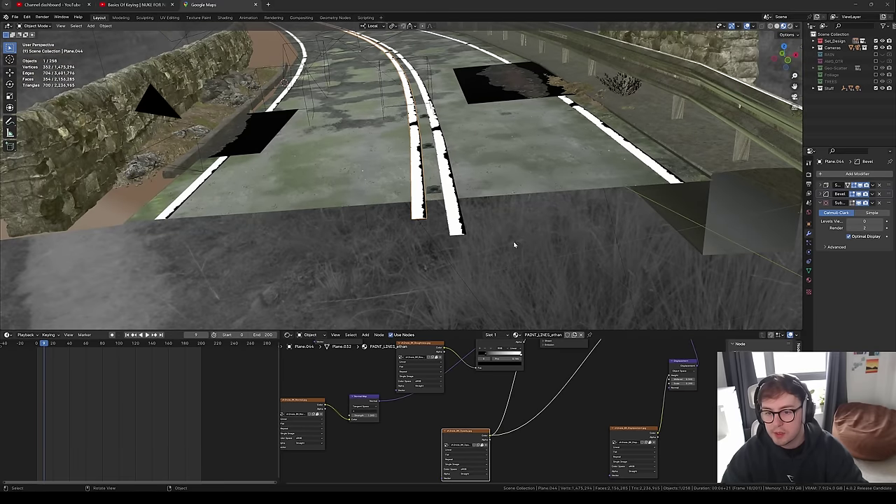
middle_drag(480, 275, 462, 175)
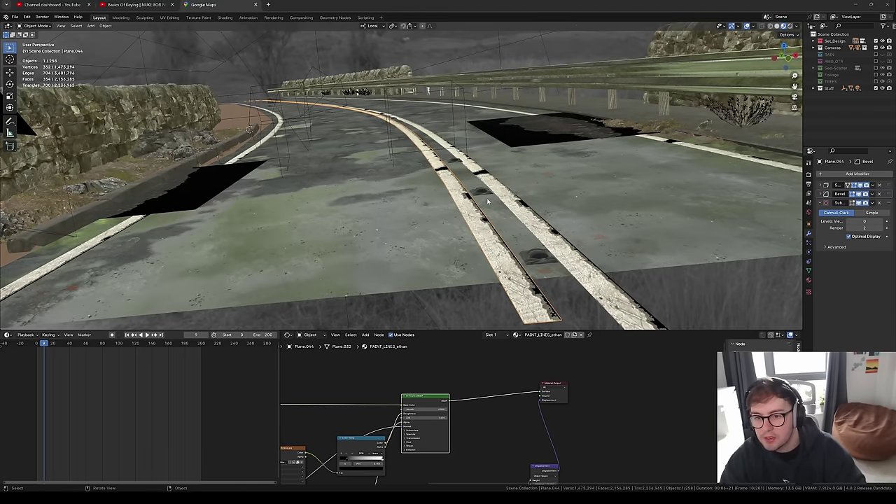
- Select and closely examine the road studs set between the double centre lines
click(535, 254)
shift+middle_drag(536, 255, 475, 190)
click(476, 236)
scroll(479, 235, up, 3)
click(557, 302)
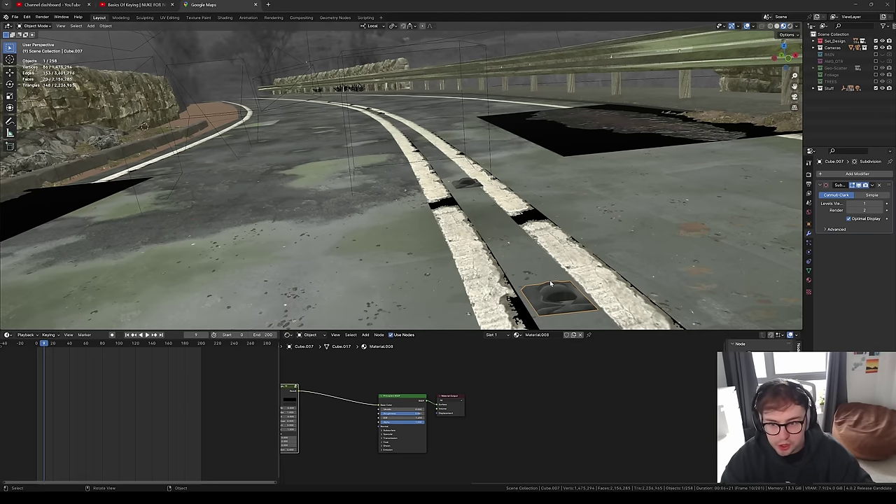
- Select the guardrail and examine its weathered metal, posts and verge from low and raised angles
middle_drag(551, 284, 522, 180)
click(522, 181)
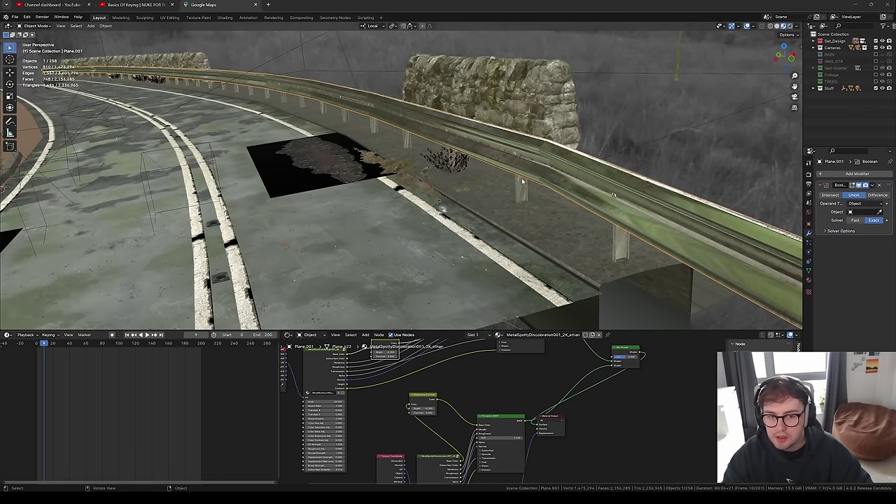
middle_drag(607, 195, 568, 186)
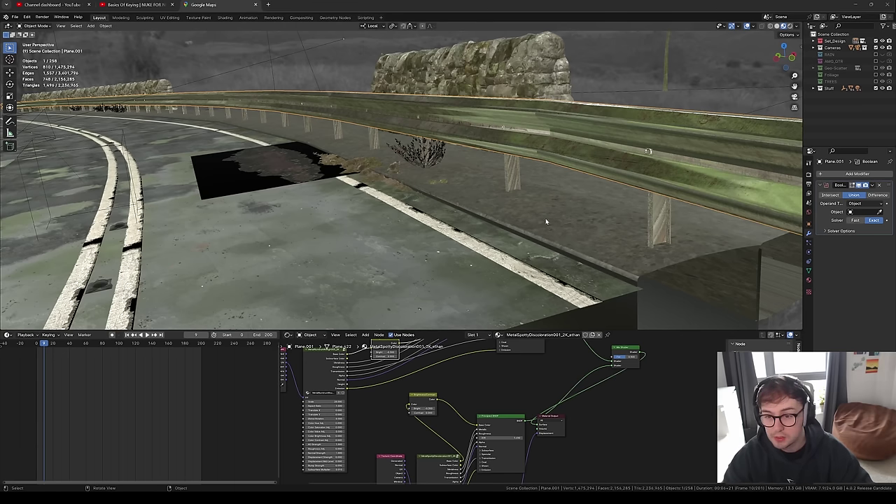
middle_drag(547, 222, 549, 211)
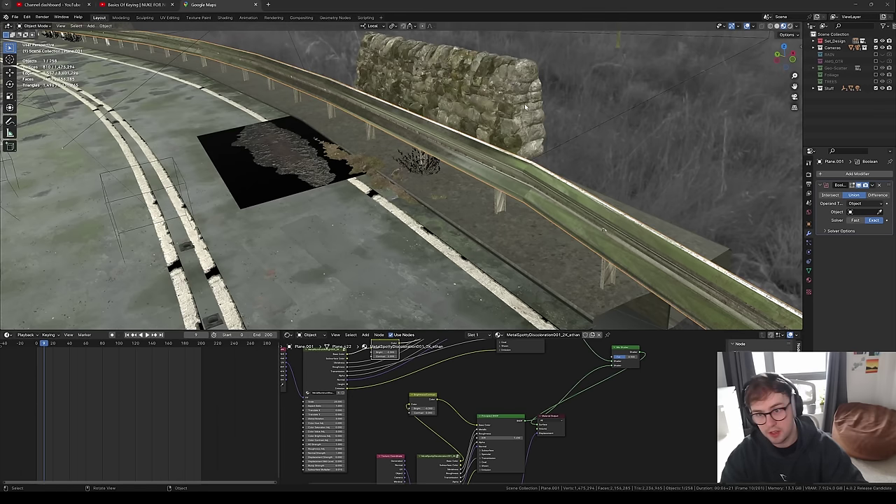
- Examine the kerb, rocks and ground debris along the foot of the long stone wall
middle_drag(525, 106, 492, 115)
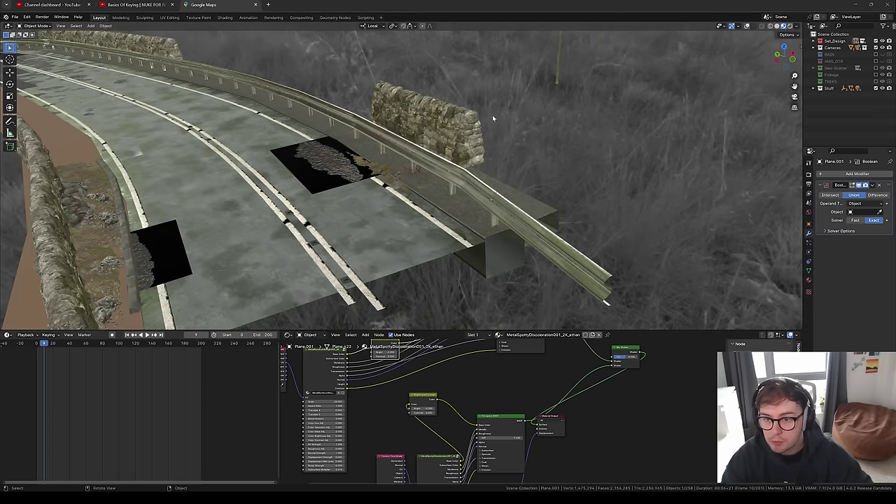
shift+middle_drag(270, 168, 523, 181)
scroll(523, 181, up, 4)
shift+middle_drag(485, 253, 502, 188)
scroll(503, 188, up, 4)
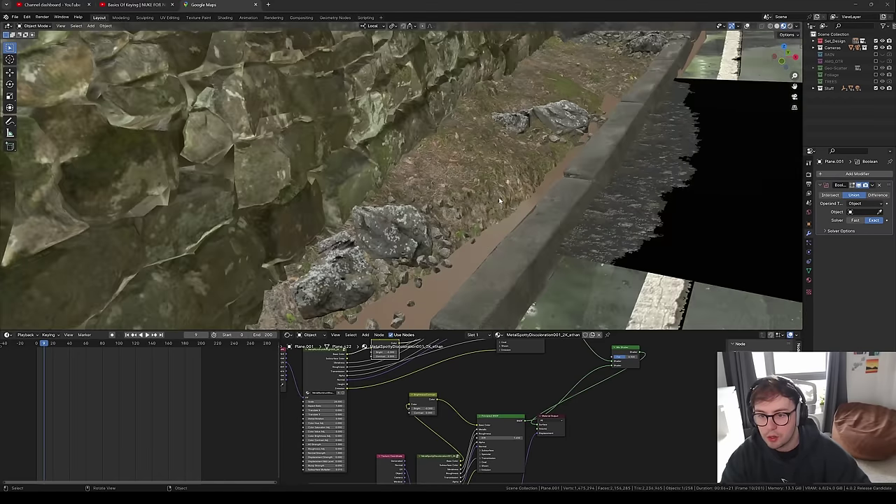
shift+middle_drag(529, 236, 514, 190)
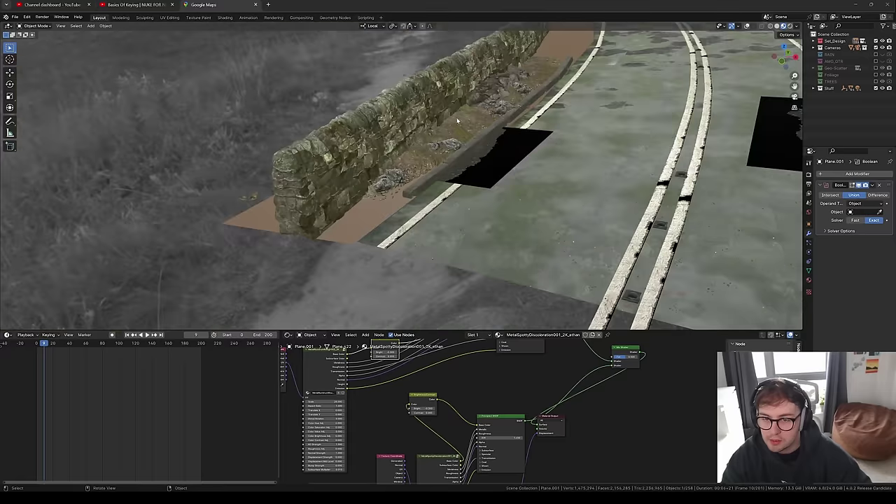
middle_drag(462, 157, 479, 176)
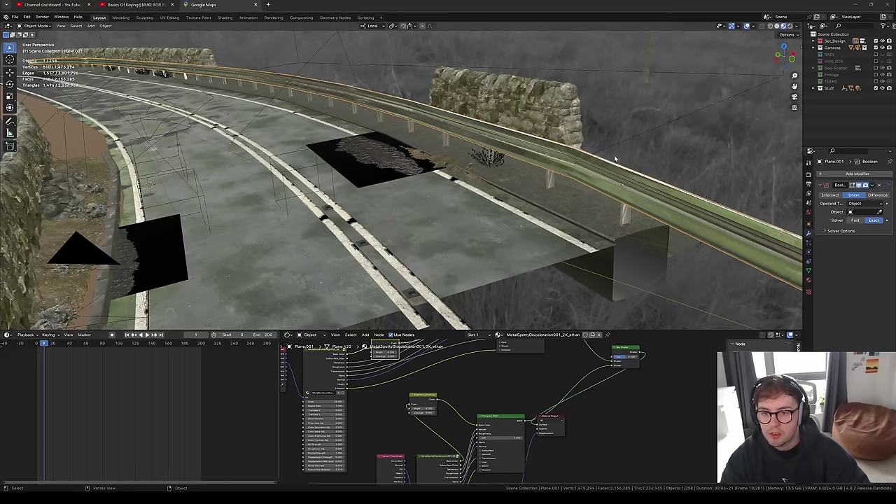
- View the guardrail and road bend from a low roadside angle, moving behind the rail
scroll(535, 156, down, 3)
scroll(535, 157, up, 4)
middle_drag(536, 156, 496, 207)
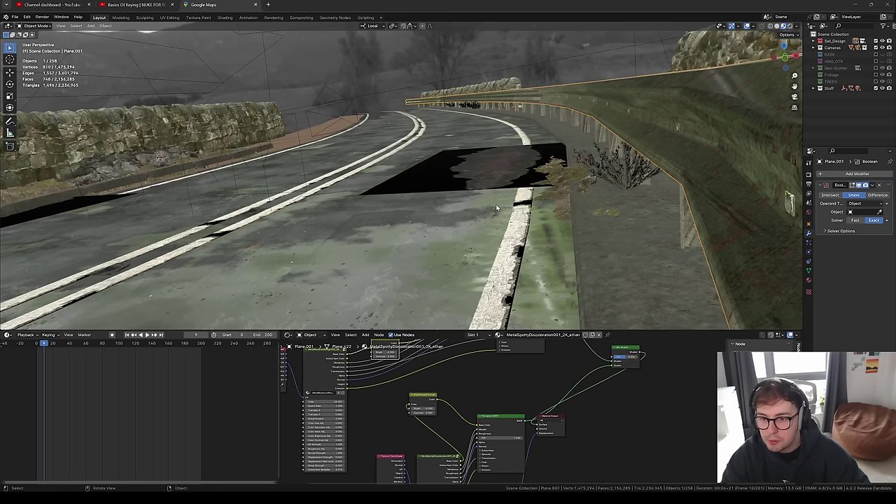
middle_drag(590, 189, 657, 178)
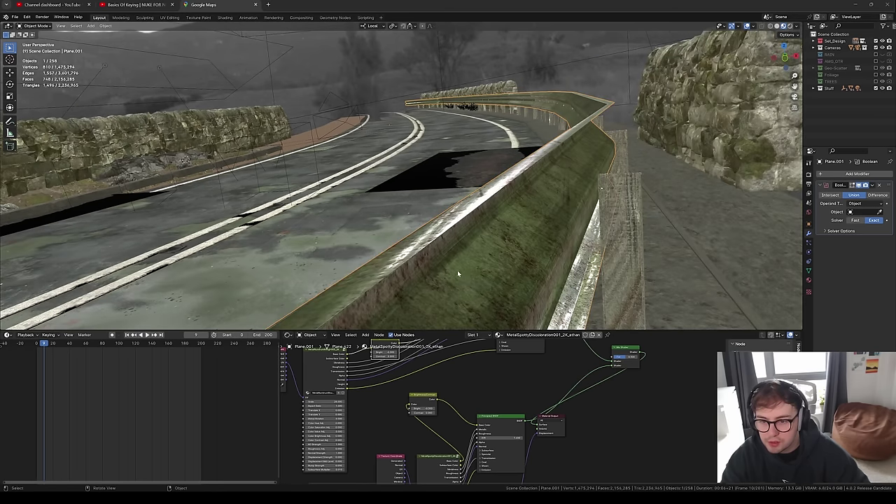
- Select the moss strip at the road edge by the guardrail and examine it up close through the scene camera
middle_drag(457, 270, 482, 225)
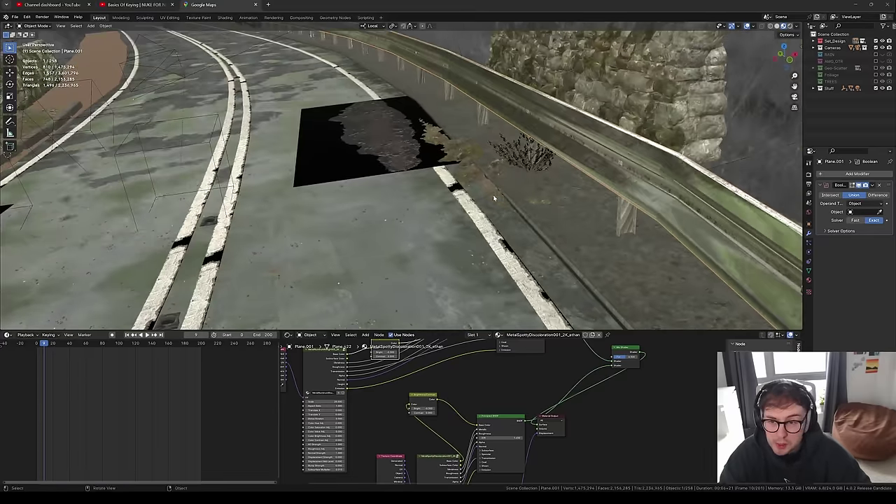
scroll(467, 176, down, 2)
scroll(454, 173, up, 1)
shift+middle_drag(445, 182, 340, 156)
click(437, 199)
scroll(437, 198, down, 3)
key(KP_0)
scroll(297, 168, up, 4)
scroll(340, 156, up, 3)
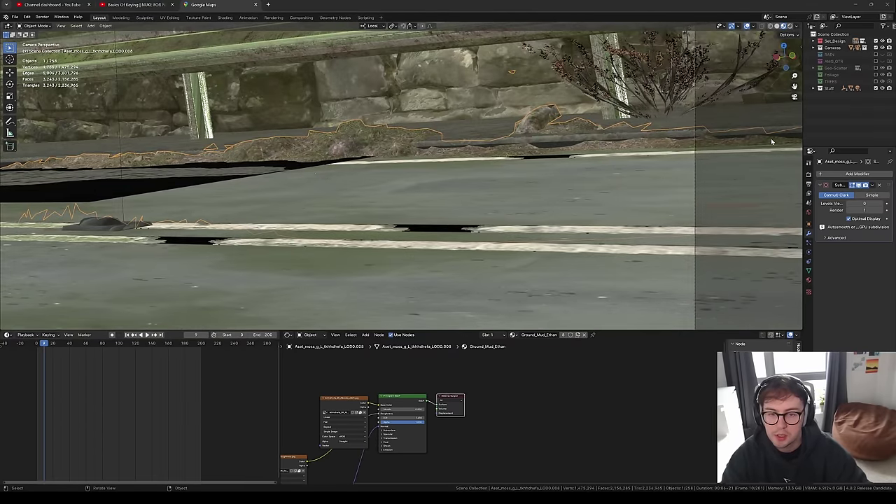
shift+middle_drag(571, 145, 618, 227)
scroll(618, 228, up, 4)
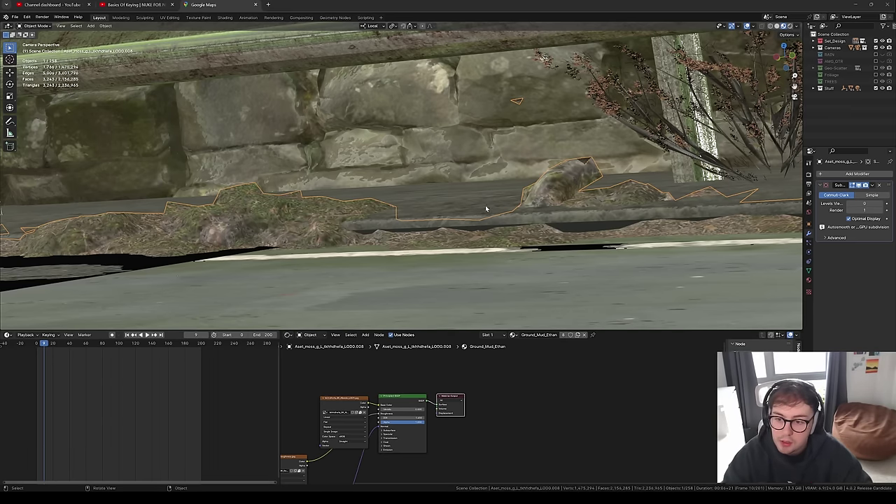
scroll(462, 199, down, 7)
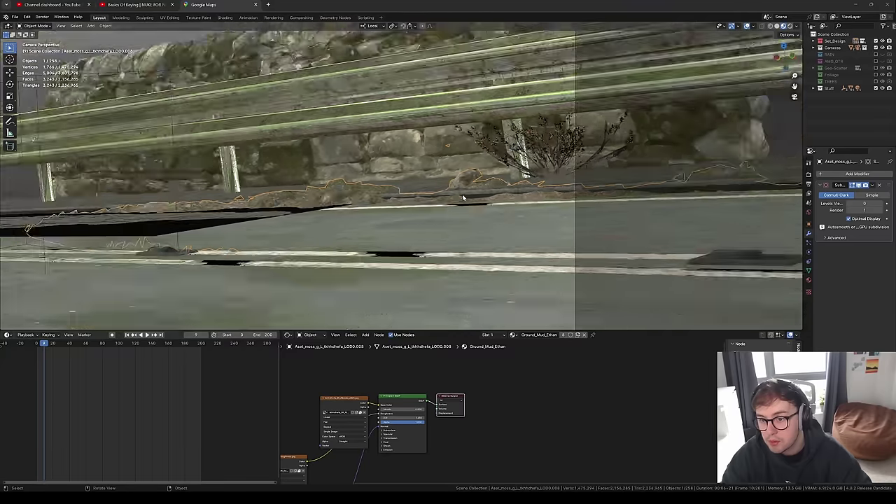
- Select the road displacement plane beside the guardrail and examine its broken asphalt surface and Road_Displacement_Ethan shader nodes
middle_drag(462, 198, 516, 190)
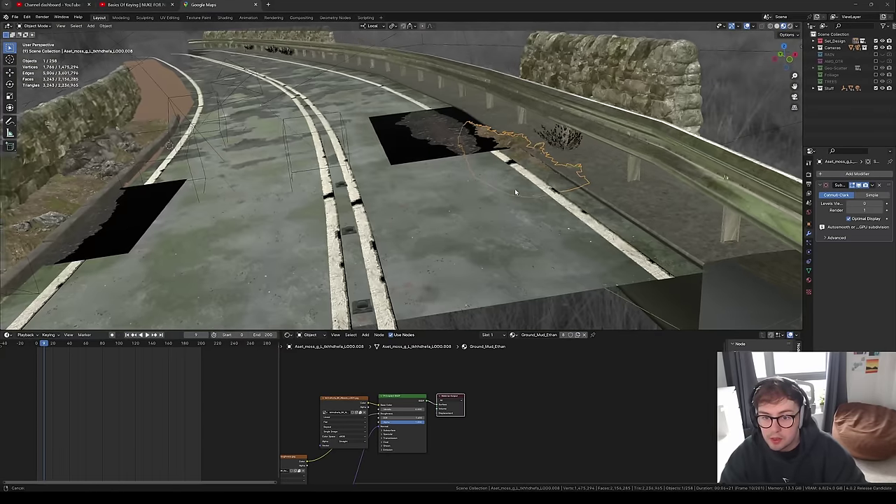
scroll(517, 191, up, 3)
scroll(387, 223, up, 3)
shift+middle_drag(498, 126, 414, 263)
click(311, 203)
shift+middle_drag(310, 203, 457, 194)
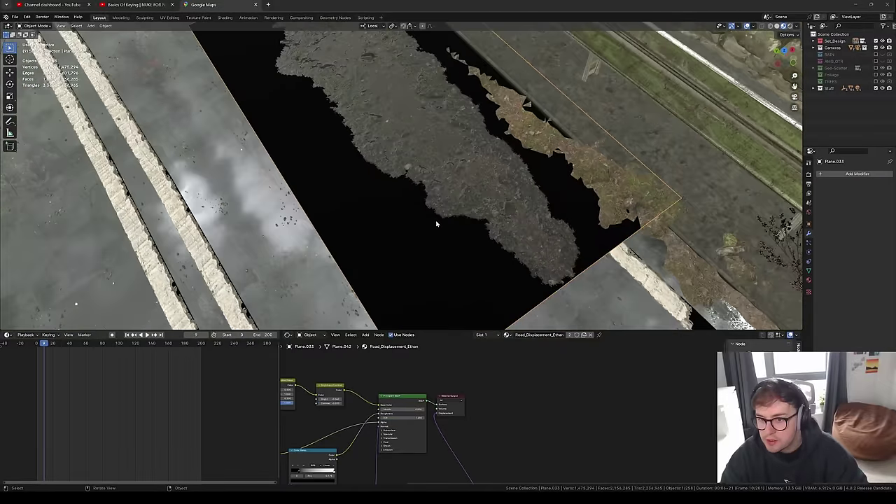
middle_drag(436, 224, 419, 167)
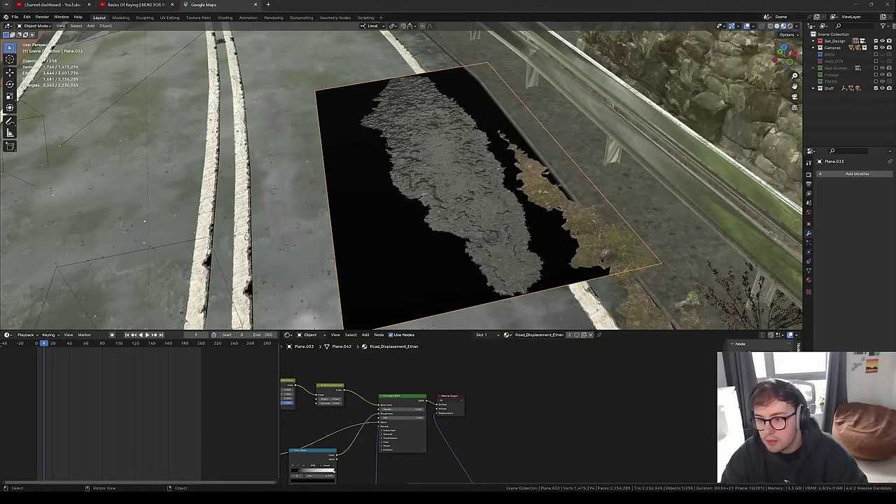
click(245, 237)
click(398, 187)
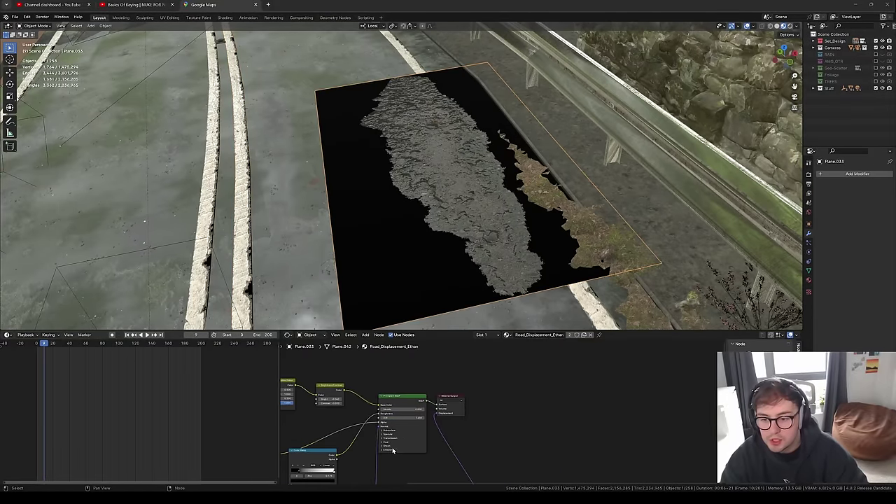
middle_drag(318, 463, 368, 435)
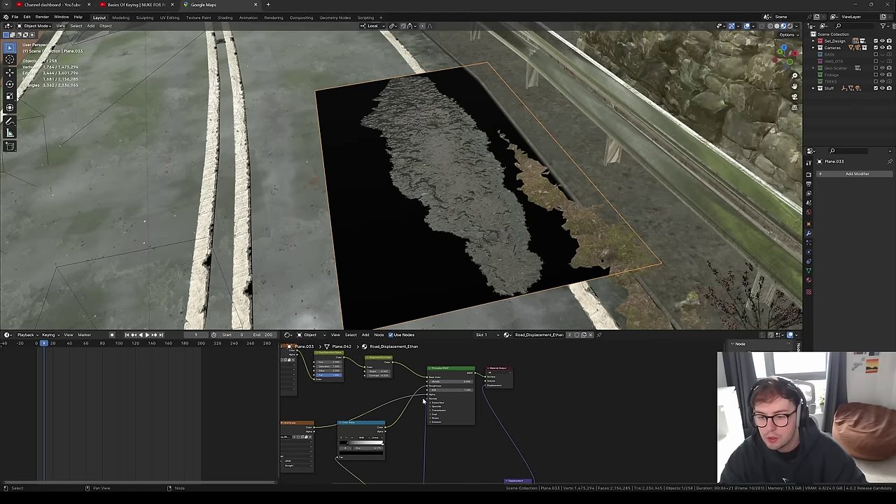
- Isolate the displacement plane in local view and inspect its relief in Rendered shading
middle_drag(430, 294, 470, 258)
key(KP_Divide)
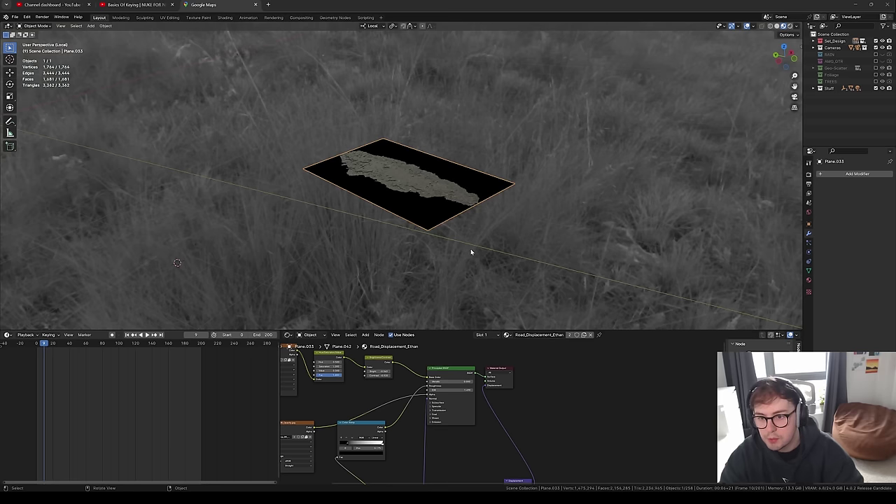
key(z)
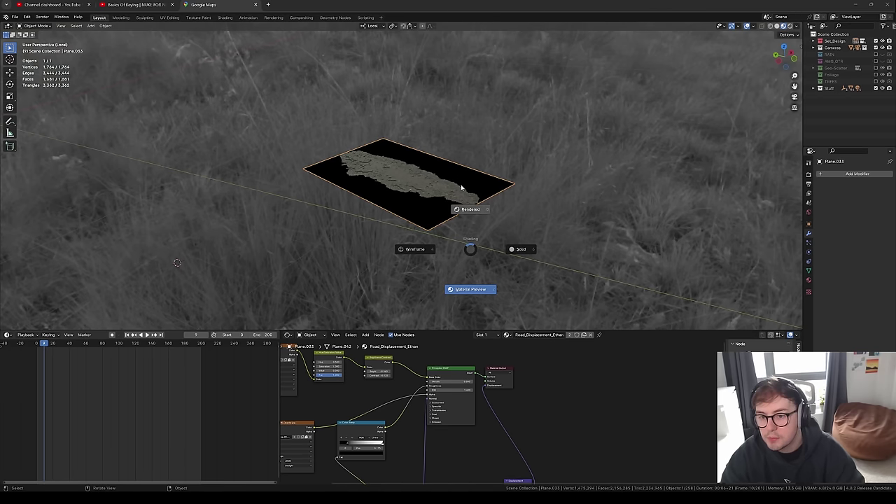
click(462, 187)
scroll(512, 199, up, 4)
mouse_move(505, 198)
middle_down()
mouse_move(467, 190)
mouse_move(474, 216)
middle_up()
scroll(467, 191, up, 3)
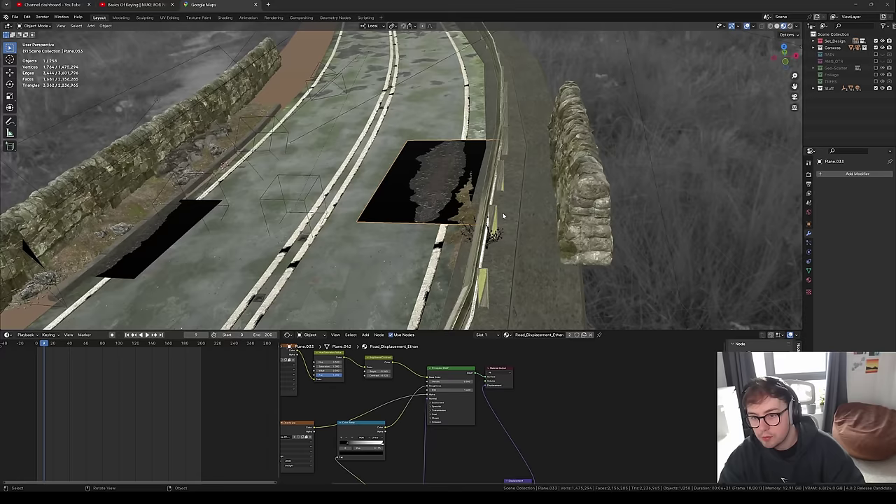
- Select a cement kerb segment beside the long stone wall and examine it from a low angle next to the displaced asphalt
middle_drag(437, 159, 476, 157)
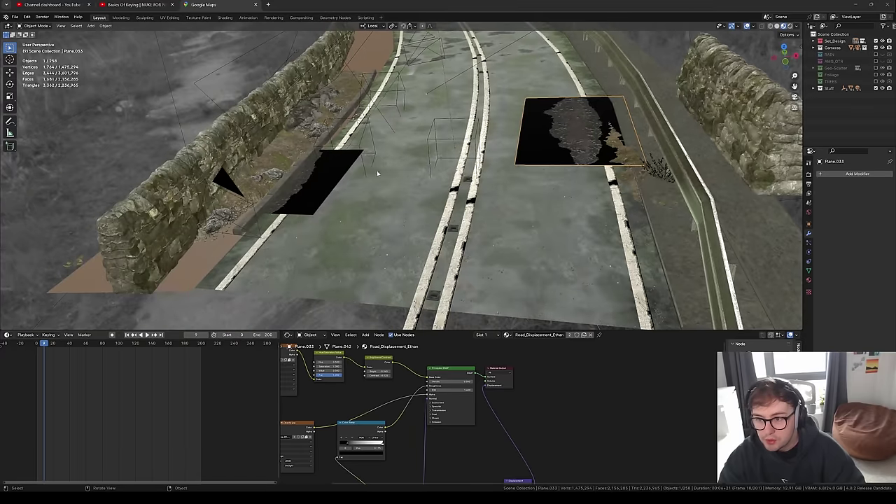
middle_drag(379, 173, 378, 230)
click(355, 194)
scroll(379, 230, up, 5)
click(414, 252)
scroll(418, 262, up, 4)
shift+middle_drag(471, 273, 465, 231)
click(467, 241)
middle_drag(466, 241, 471, 251)
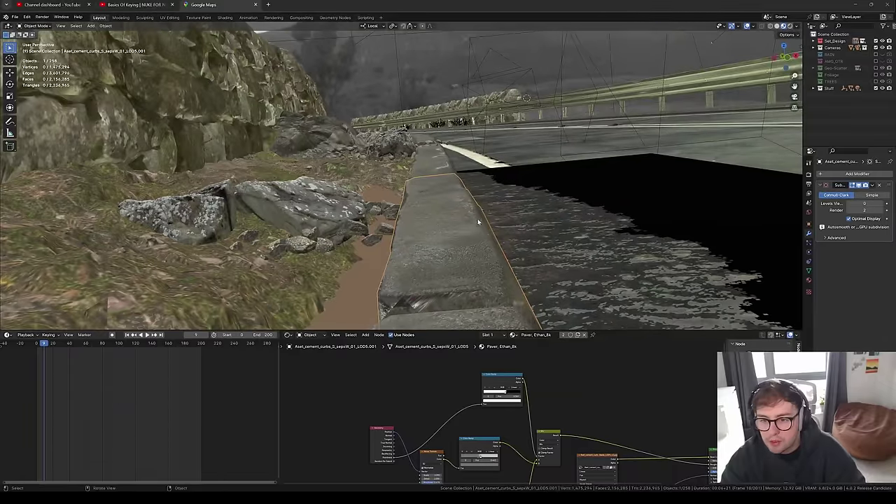
- Review the kerb's Paver_Ethan_8k material nodes and select the adjoining kerb segment to compare its surface
middle_drag(391, 463, 392, 429)
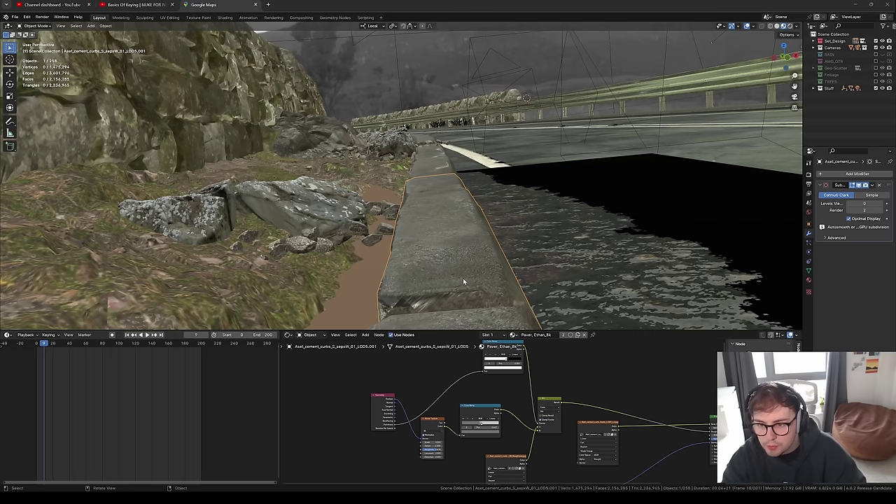
middle_drag(458, 250, 425, 237)
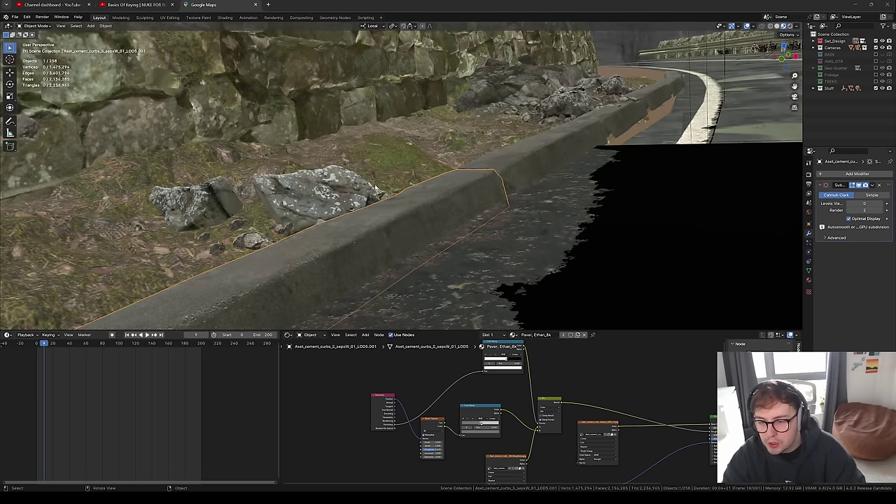
click(537, 165)
middle_drag(537, 164, 434, 231)
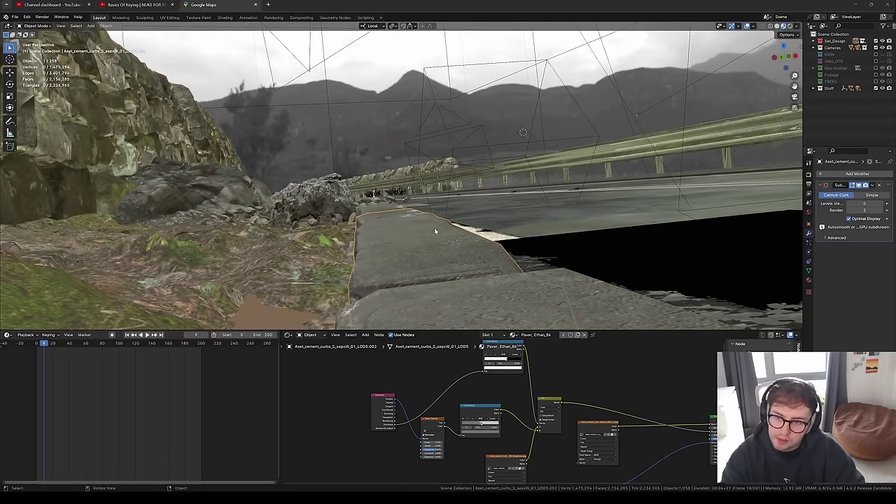
- Examine the kerb, loose stones and nearby ground close up through the scene camera
key(KP_0)
scroll(422, 231, up, 5)
shift+middle_drag(290, 298, 523, 196)
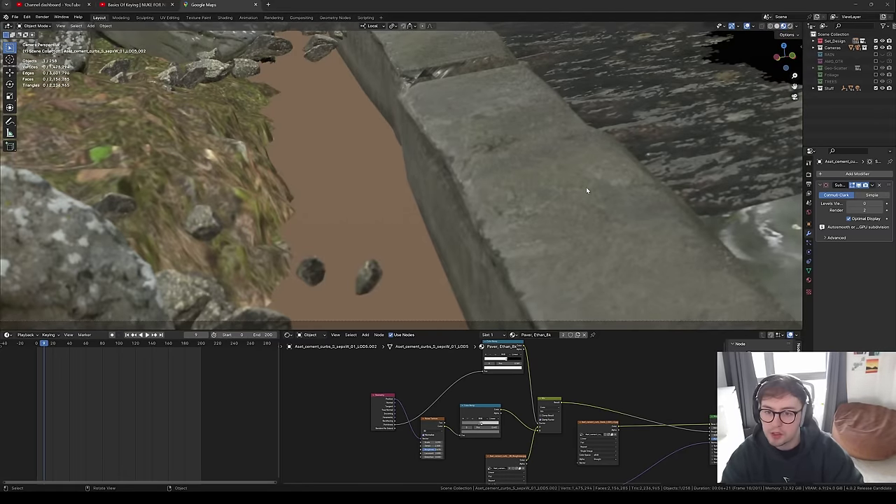
scroll(512, 110, down, 6)
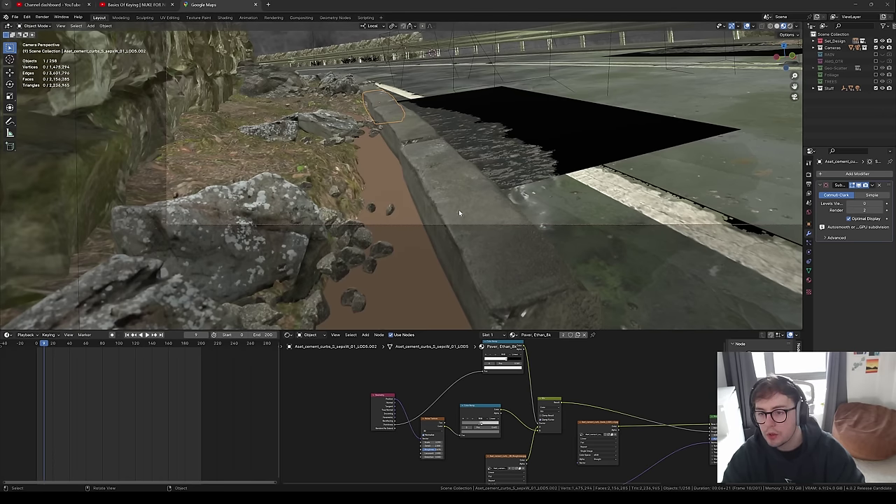
- Select the Mud Side ground strip between the wall and kerb and examine its extent with a cancelled test move
middle_drag(459, 210, 290, 278)
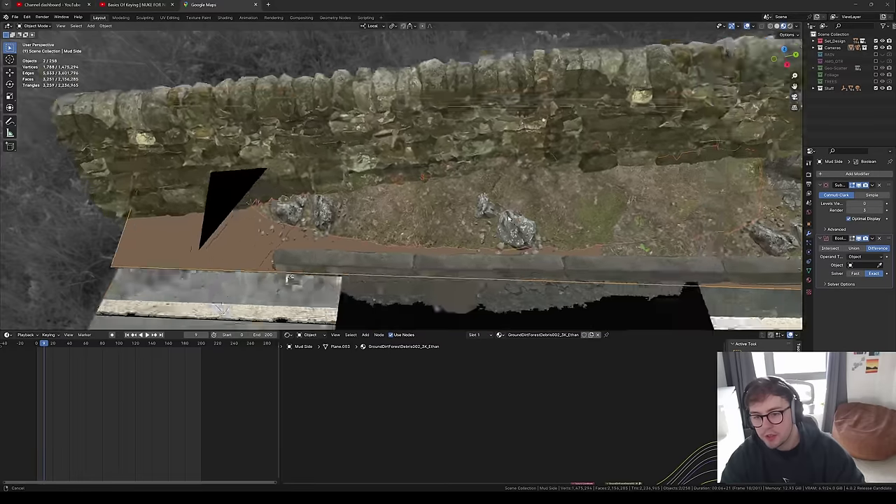
scroll(289, 278, down, 2)
scroll(416, 165, up, 1)
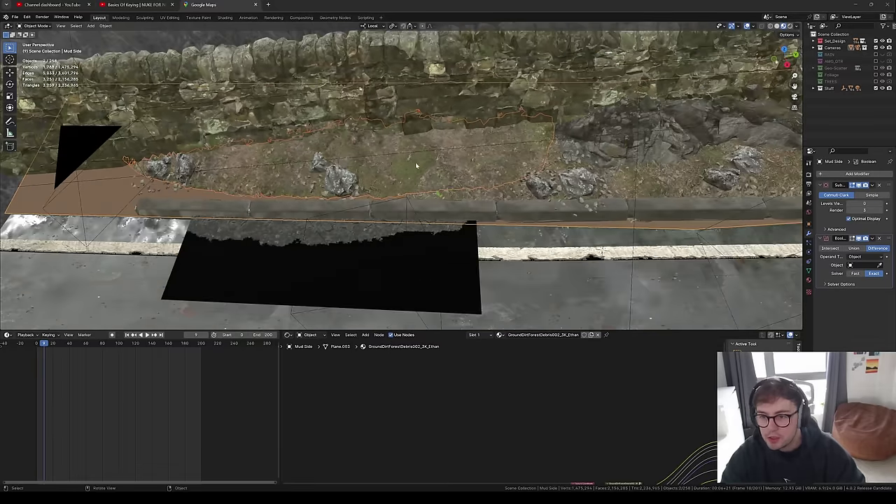
middle_drag(416, 166, 454, 206)
key(g)
right_click(369, 135)
- Select the rock cluster and mossy ground patches along the wall to examine how the verge pieces are layered
click(467, 102)
scroll(462, 133, up, 3)
key(g)
right_click(555, 194)
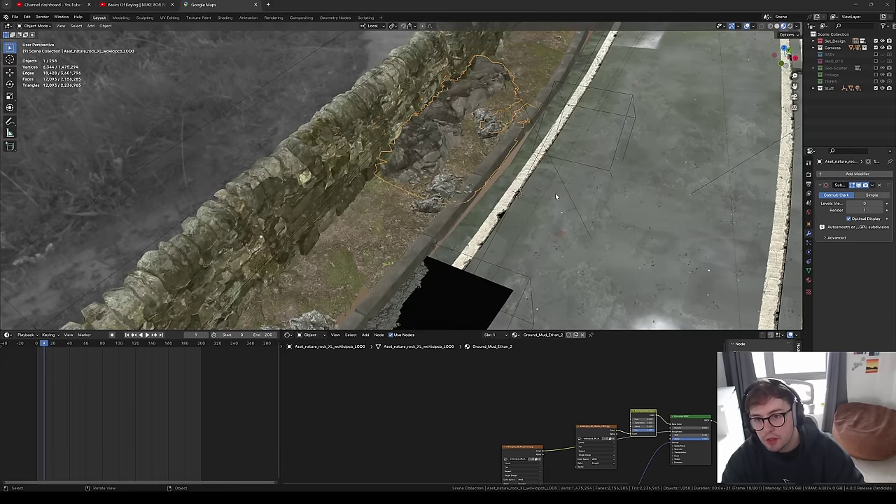
middle_drag(556, 194, 518, 170)
click(508, 149)
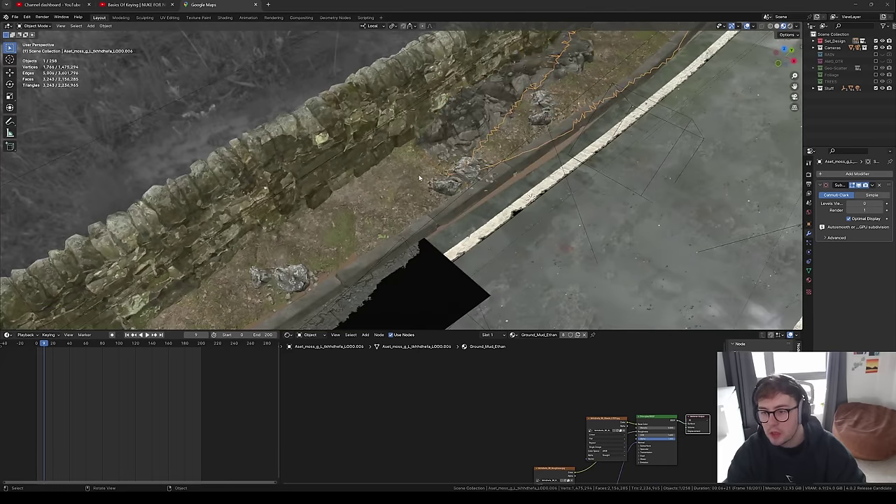
click(327, 198)
- Clear the selection and view the whole road set from outside the guardrail, returning to a low view along the bend
scroll(328, 199, down, 5)
middle_drag(347, 205, 483, 185)
shift+middle_drag(553, 196, 424, 254)
click(474, 254)
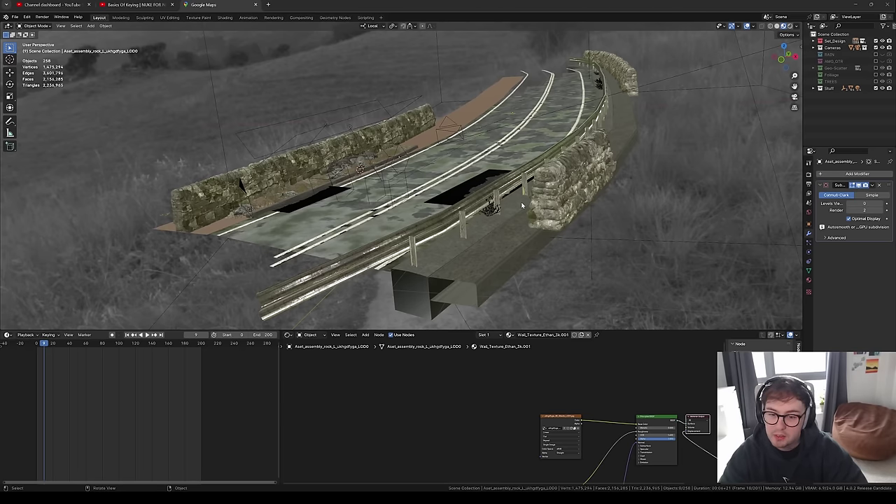
middle_drag(519, 200, 490, 161)
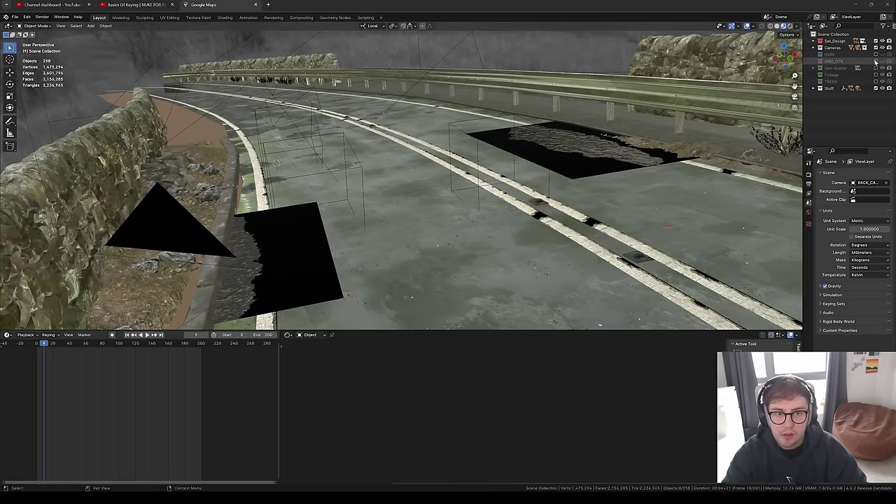
- Include the AMG_GTR collection in the view layer and select the car's body to view it from behind
click(877, 62)
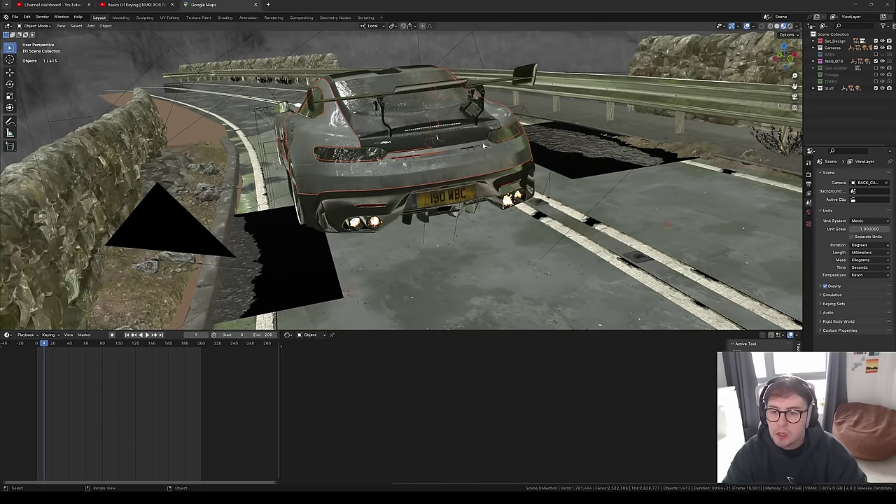
scroll(398, 170, up, 4)
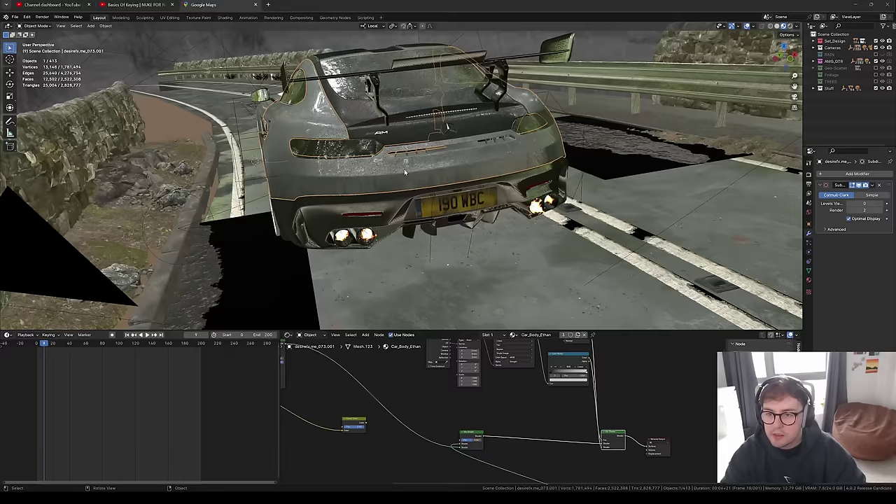
middle_drag(378, 175, 414, 178)
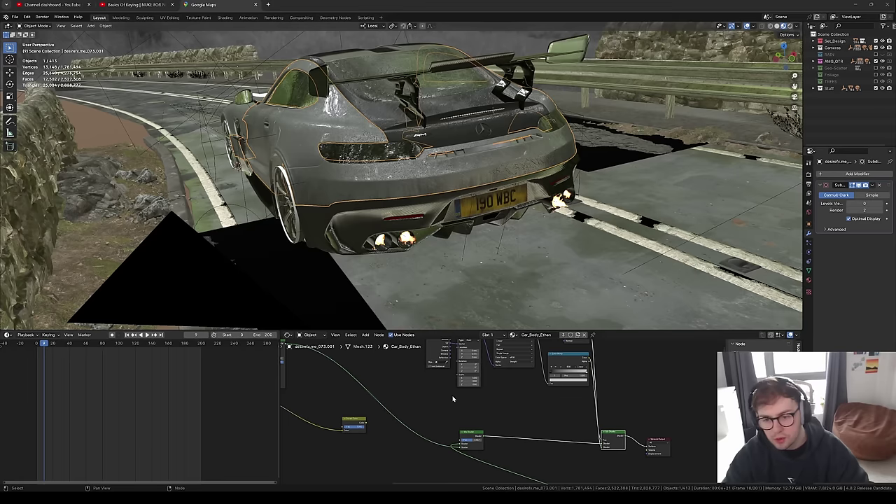
- Preview the base paint's Principled shader in the Car_Body_Ethan material and examine its texture nodes and rear bodywork
scroll(454, 397, down, 3)
middle_drag(492, 424, 480, 382)
scroll(525, 435, up, 2)
middle_drag(524, 436, 523, 414)
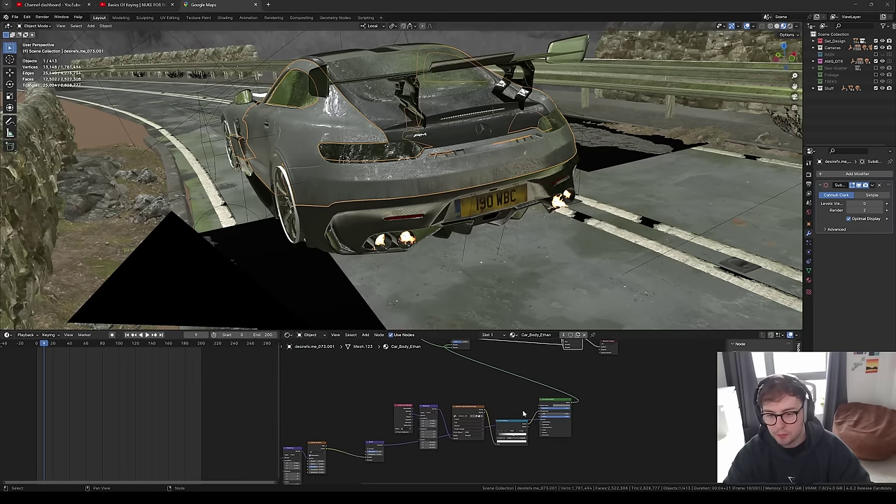
scroll(350, 186, up, 6)
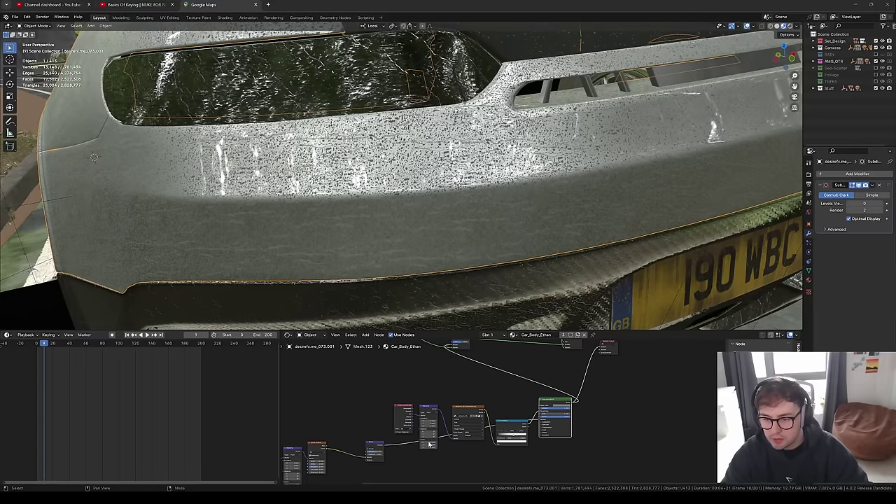
middle_drag(512, 436, 560, 418)
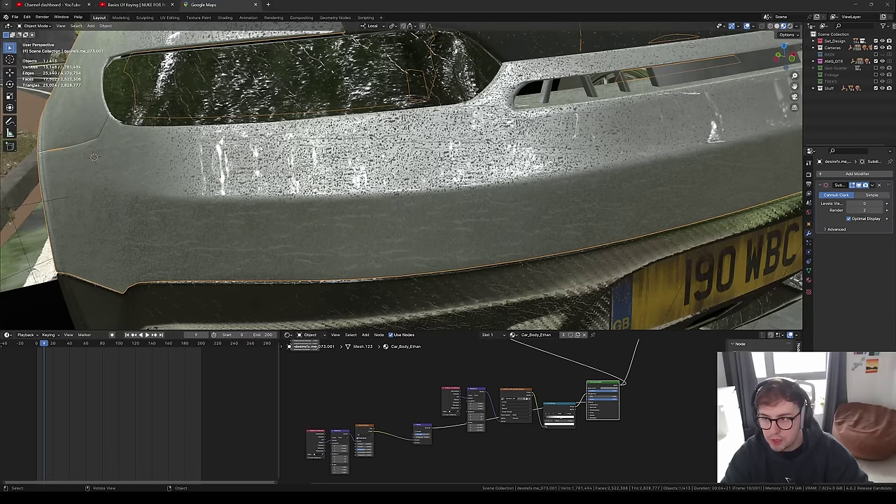
- Preview the raindrop texture group and its Principled shader in the car body material, examining the droplets on the bodywork up close
middle_drag(503, 385, 506, 447)
scroll(472, 410, up, 3)
middle_drag(472, 410, 538, 467)
scroll(468, 404, up, 1)
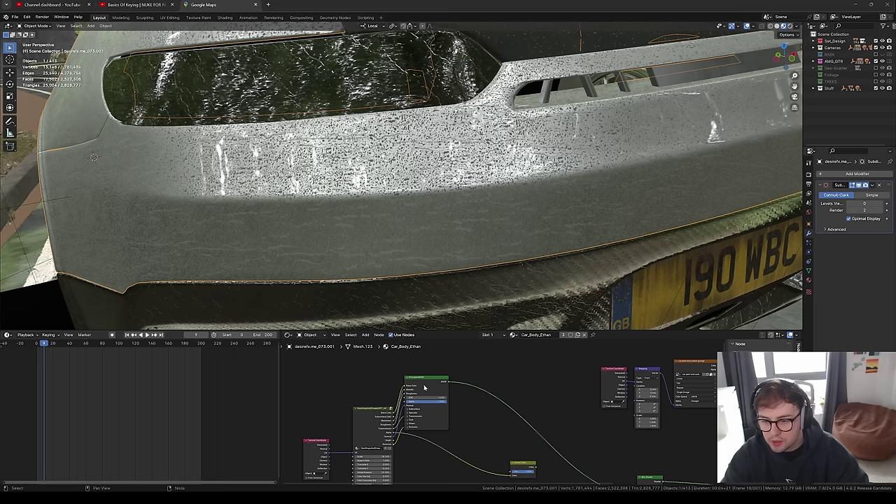
ctrl+shift+click(378, 429)
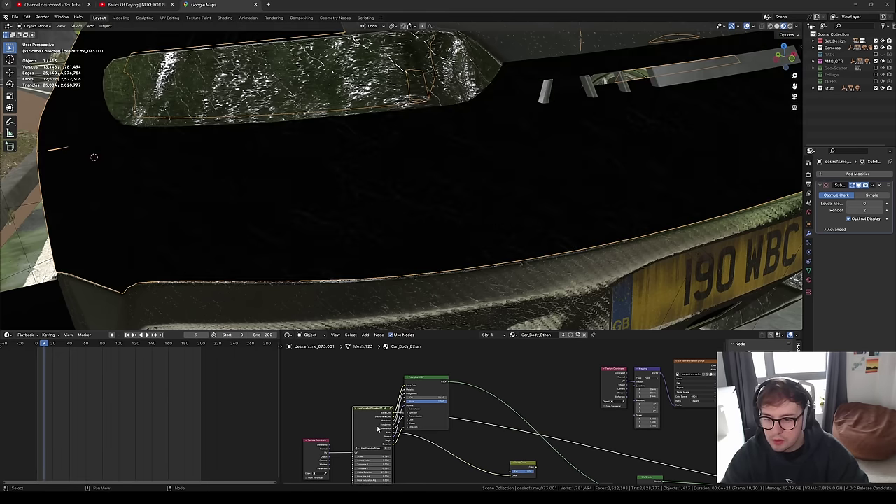
scroll(366, 200, up, 6)
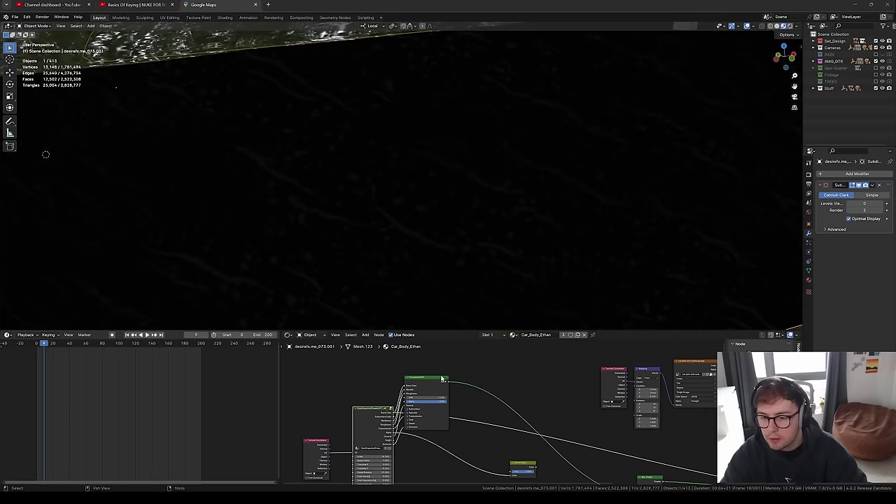
middle_drag(521, 433, 498, 387)
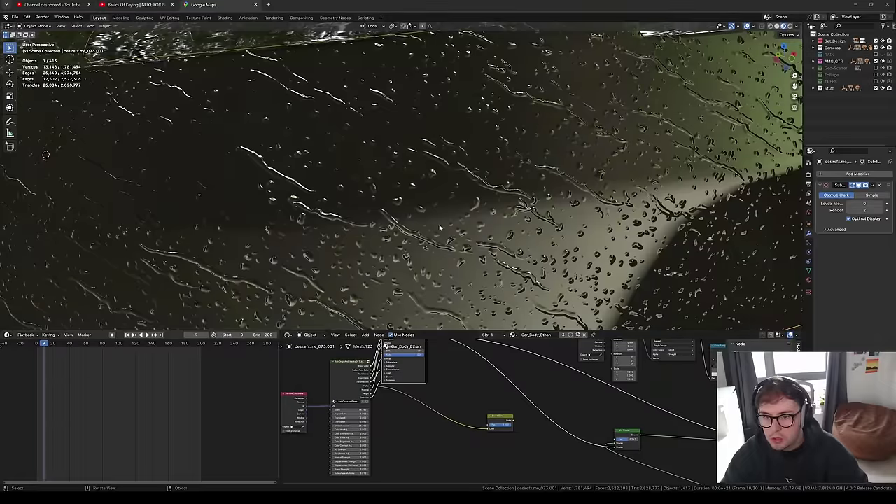
- Preview the Mix Shader that blends the paint with the raindrops in Car_Body_Ethan, and examine the texture nodes beyond it
scroll(439, 224, down, 6)
middle_drag(613, 171, 595, 192)
middle_drag(611, 416, 549, 384)
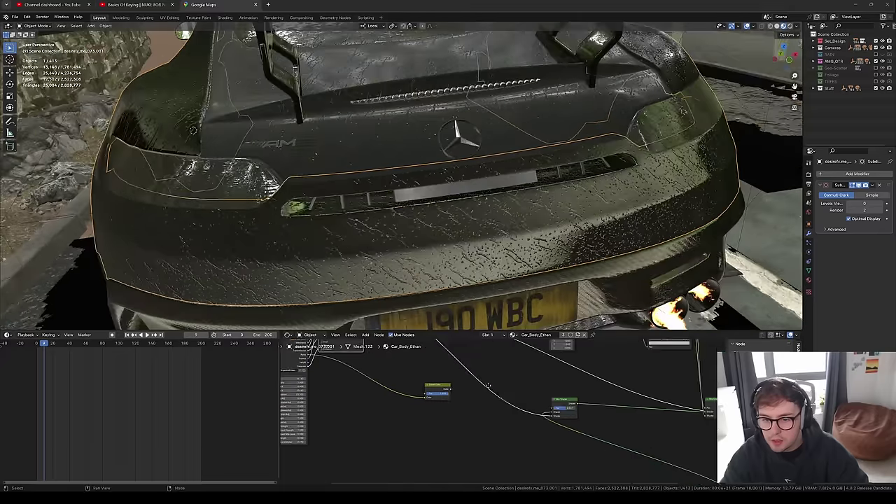
ctrl+shift+click(562, 402)
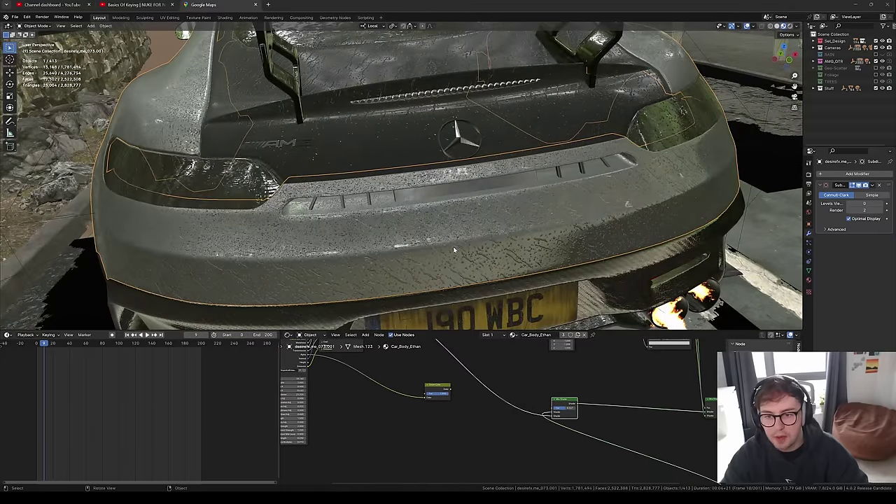
middle_drag(543, 372, 461, 425)
scroll(481, 394, up, 1)
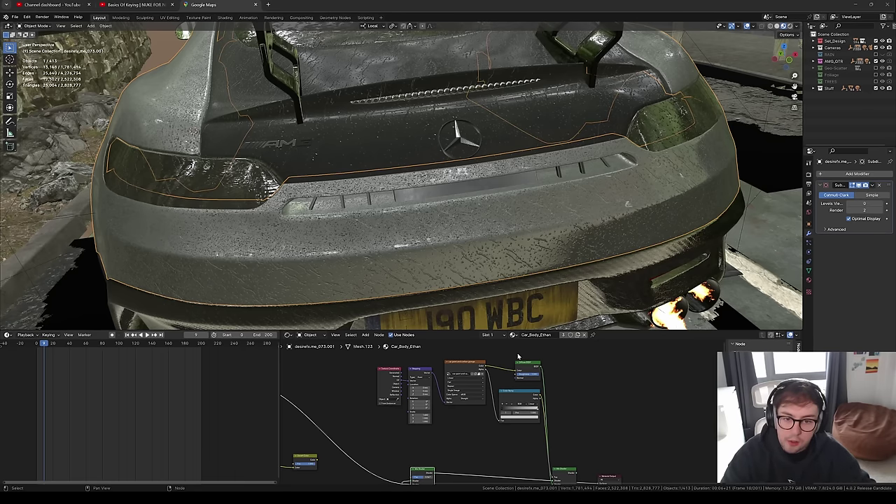
- Preview the final Mix Shader feeding the Material Output and examine the dirt and raindrops across the rear bumper
shift+middle_drag(533, 263, 522, 175)
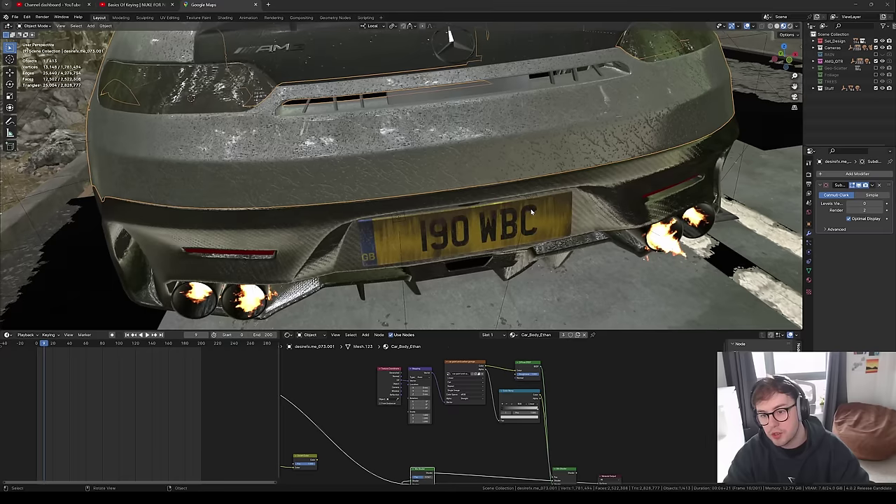
scroll(512, 230, up, 2)
middle_drag(521, 411, 513, 362)
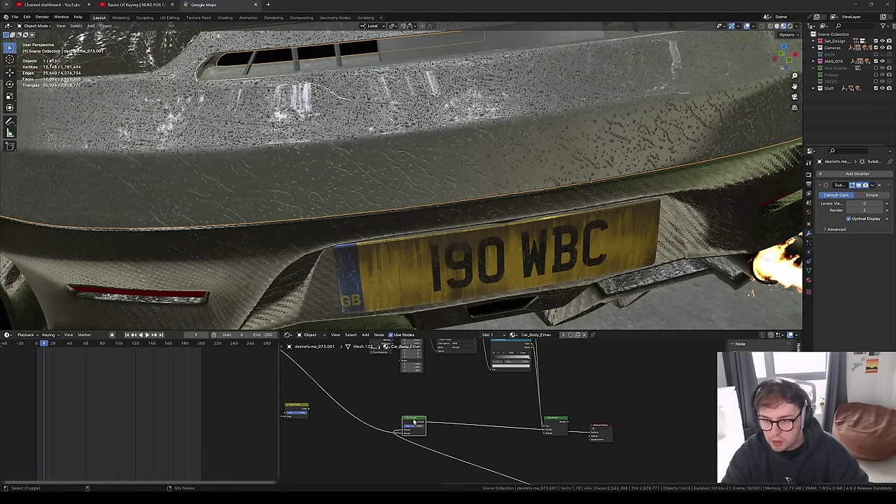
middle_drag(507, 267, 511, 175)
middle_drag(569, 445, 562, 477)
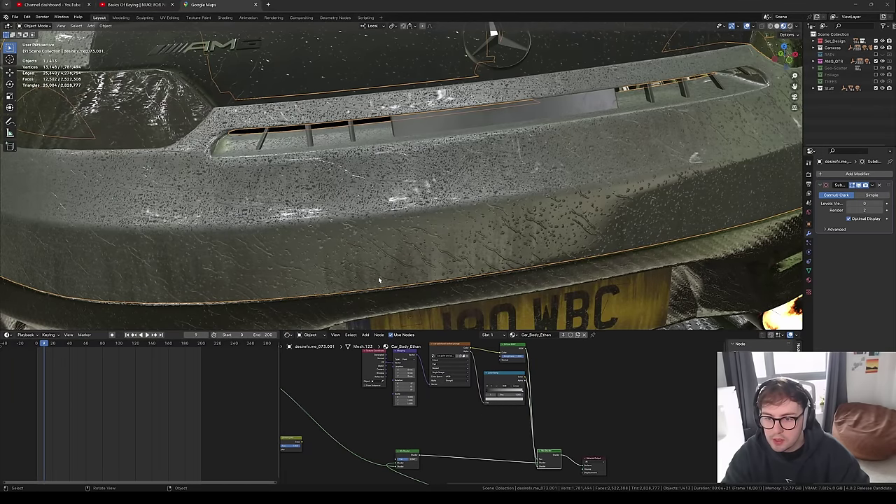
middle_drag(606, 253, 624, 155)
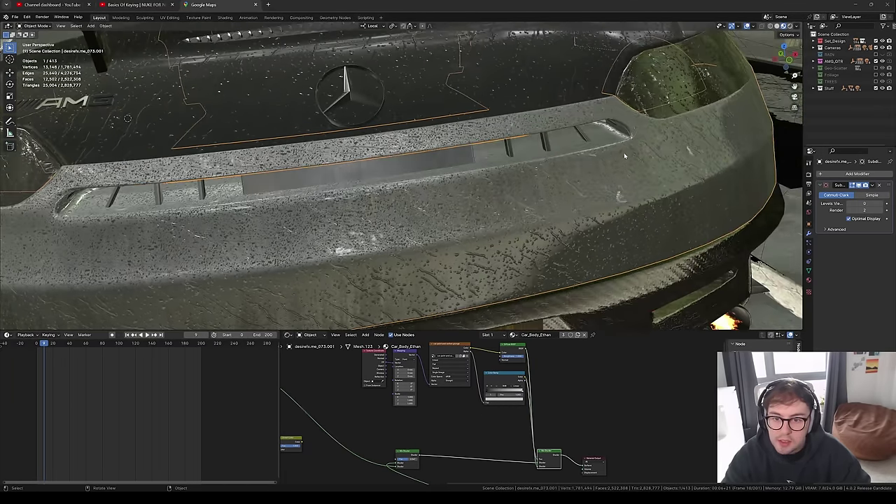
middle_drag(456, 182, 294, 218)
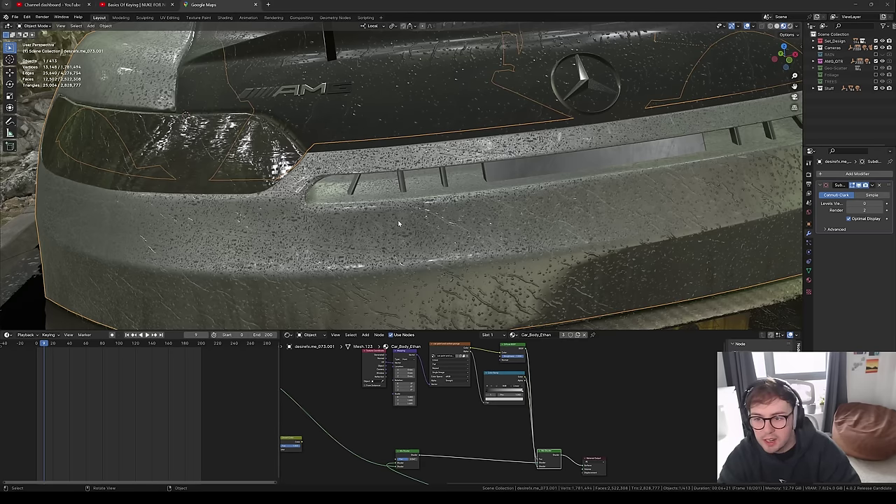
scroll(419, 212, down, 2)
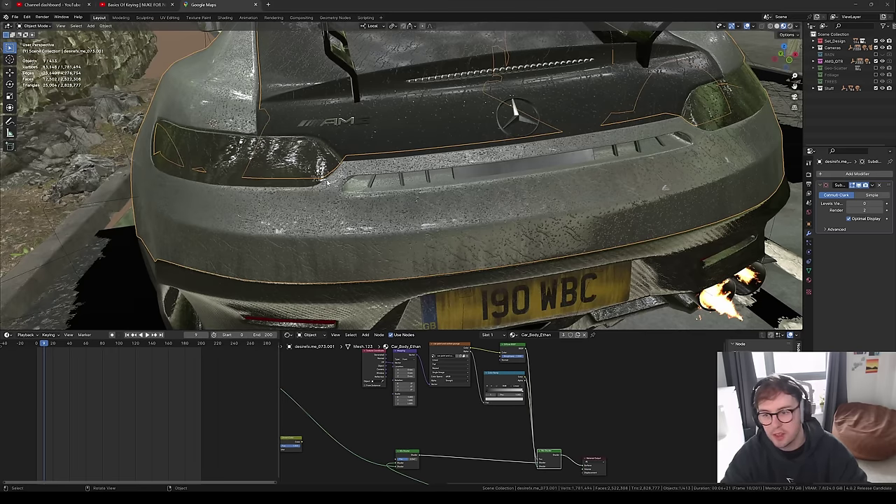
- Examine the finished body material around the rear diffuser, exhausts, rear wheel arch and side bodywork
middle_drag(720, 154, 657, 178)
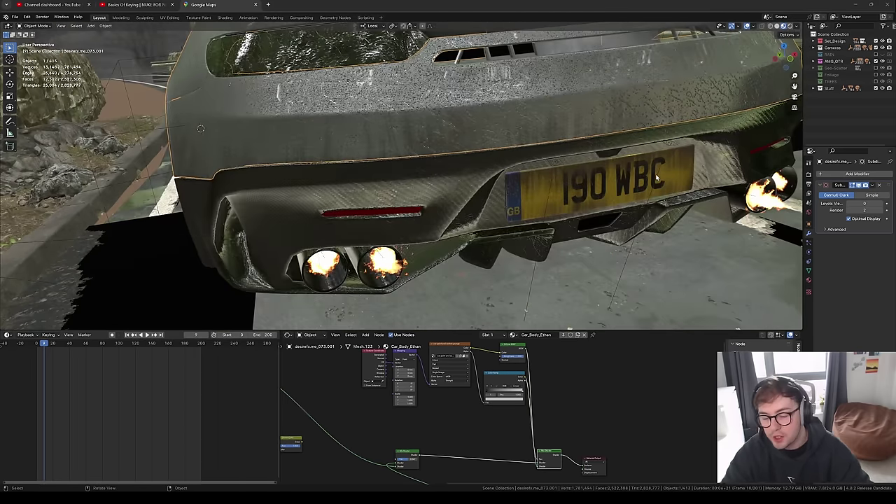
scroll(569, 150, down, 4)
middle_drag(569, 150, 548, 200)
scroll(614, 138, up, 4)
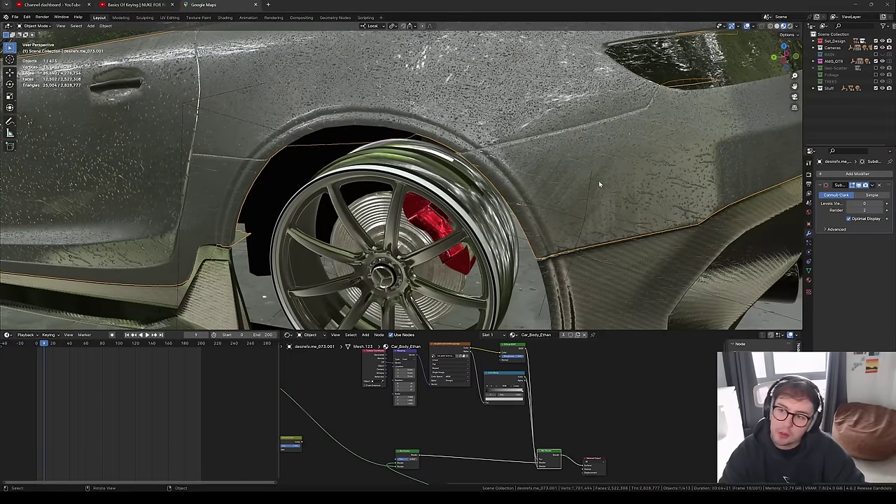
middle_drag(600, 184, 455, 160)
middle_drag(713, 149, 635, 168)
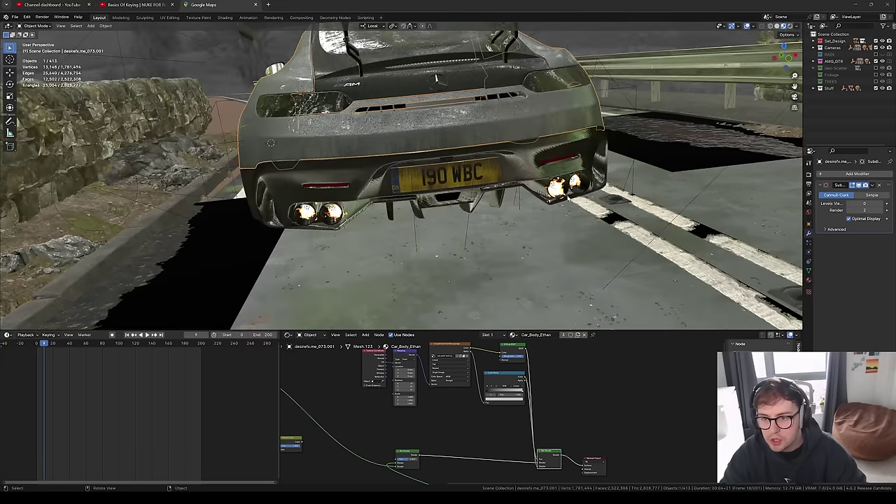
- Inspect the weathered rear number plate and the surrounding carbon fibre up close
scroll(433, 198, up, 7)
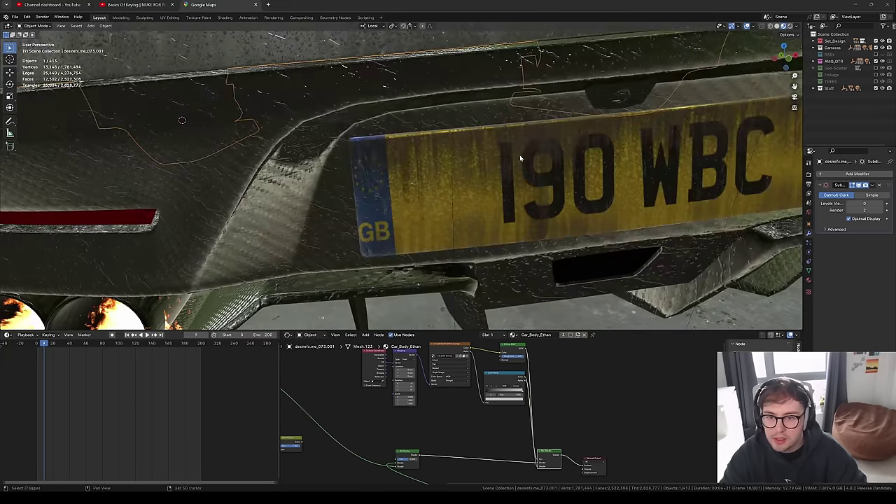
middle_drag(520, 154, 560, 163)
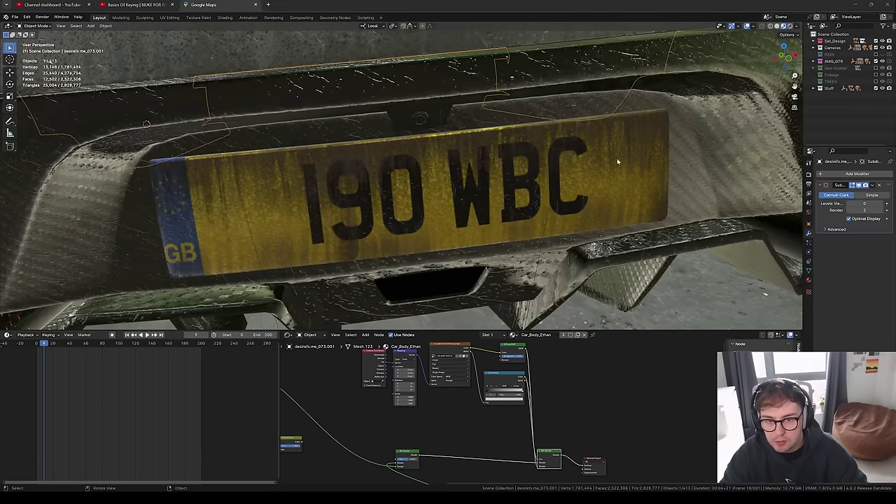
scroll(618, 162, down, 6)
- View the car through the scene camera and select the image texture node of the body material's dirt layer
key(KP_0)
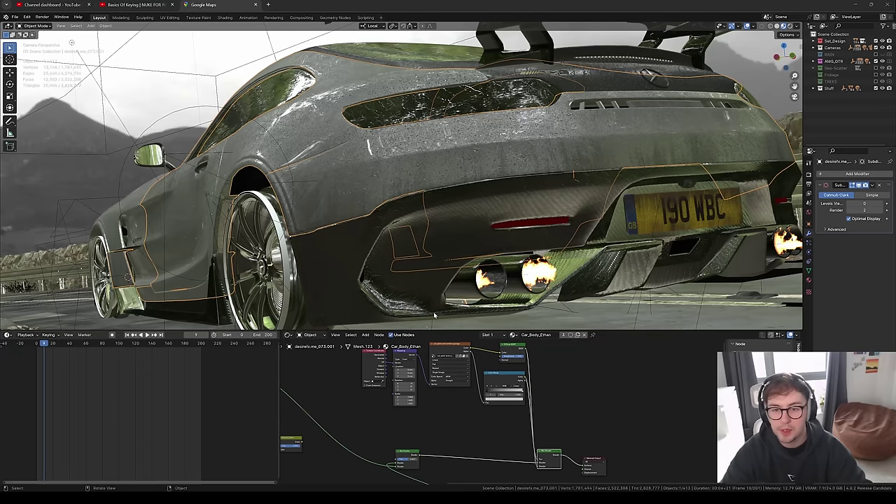
middle_drag(462, 352, 460, 362)
click(460, 363)
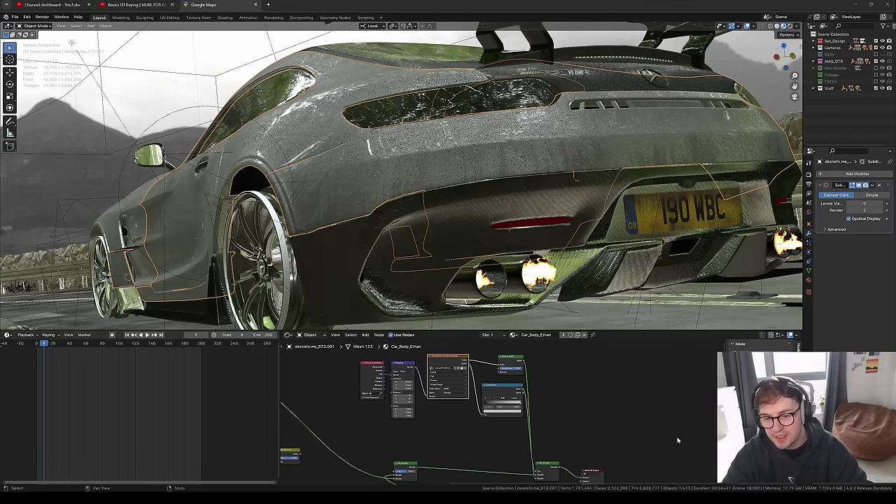
- Select a flame plane at the exhaust and examine its fire and MuzzleFlash1 material nodes up close
middle_drag(560, 177, 511, 199)
click(434, 203)
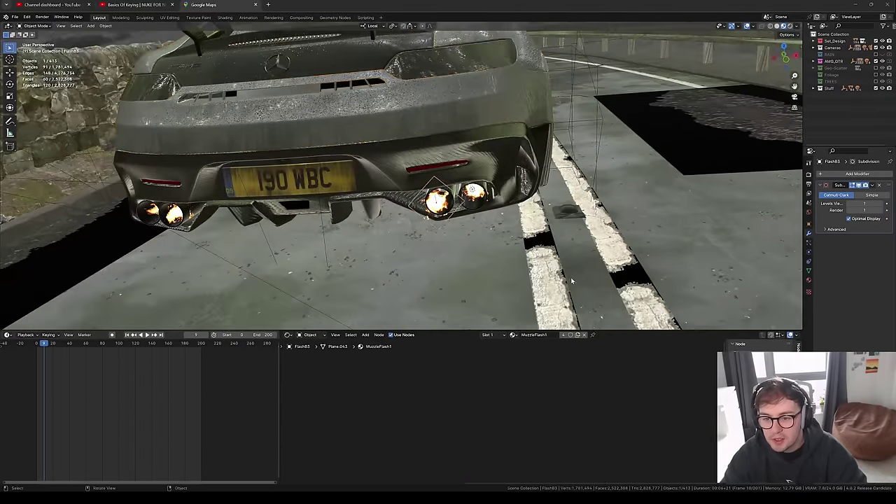
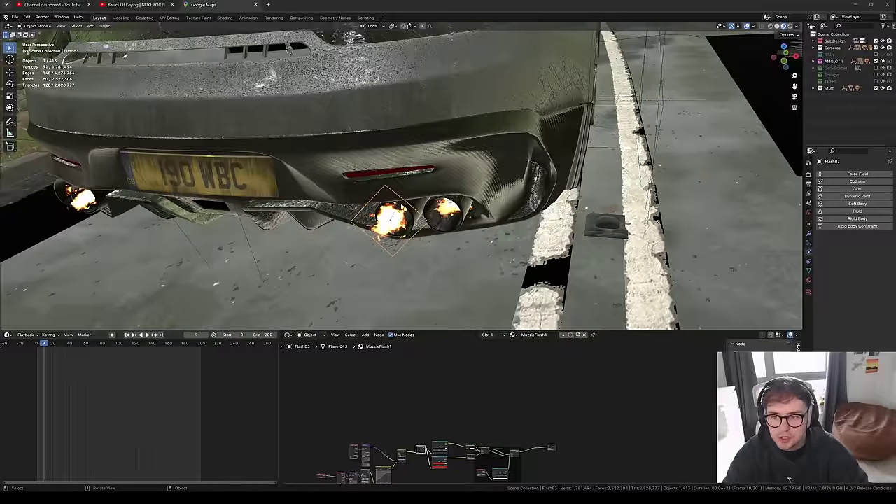
scroll(401, 270, up, 5)
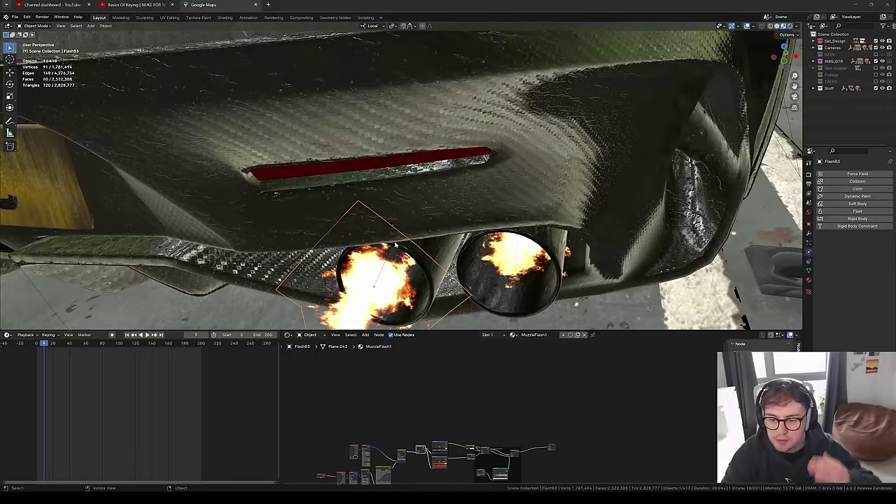
scroll(402, 382, down, 1)
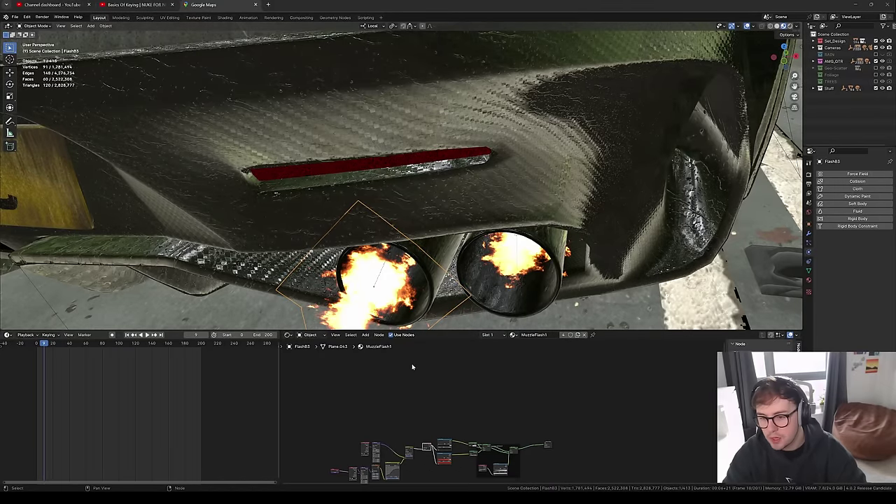
scroll(462, 245, down, 6)
- Examine the flames in the opposite pair of exhausts, ending on a wide view of the car's rear
mouse_move(473, 239)
middle_down()
mouse_move(502, 235)
mouse_move(490, 238)
middle_up()
scroll(390, 236, up, 4)
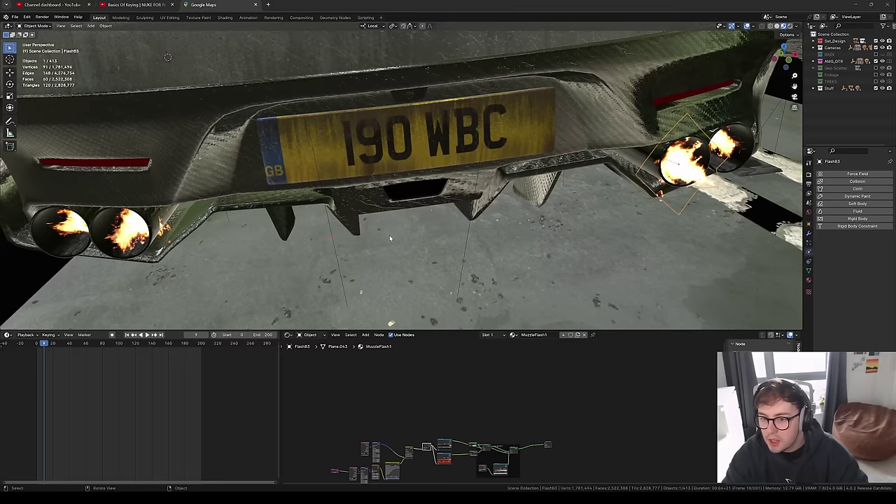
shift+middle_drag(267, 249, 408, 156)
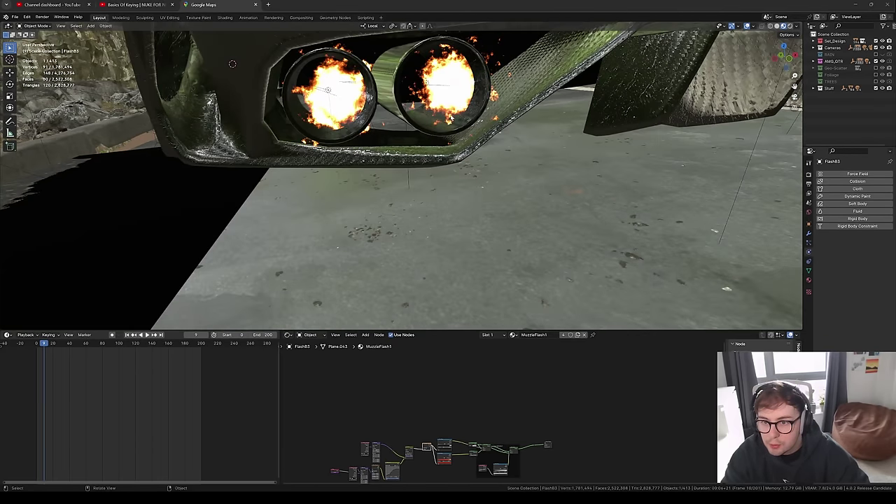
scroll(456, 133, down, 10)
middle_drag(479, 194, 462, 198)
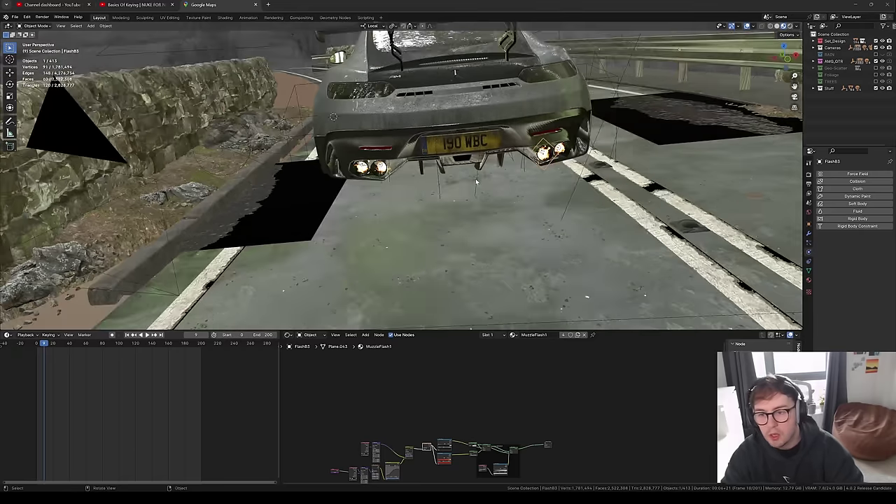
- Select the rear light's Window_Glass cover and isolate it in local view
middle_drag(415, 146, 490, 151)
scroll(413, 167, up, 5)
click(411, 161)
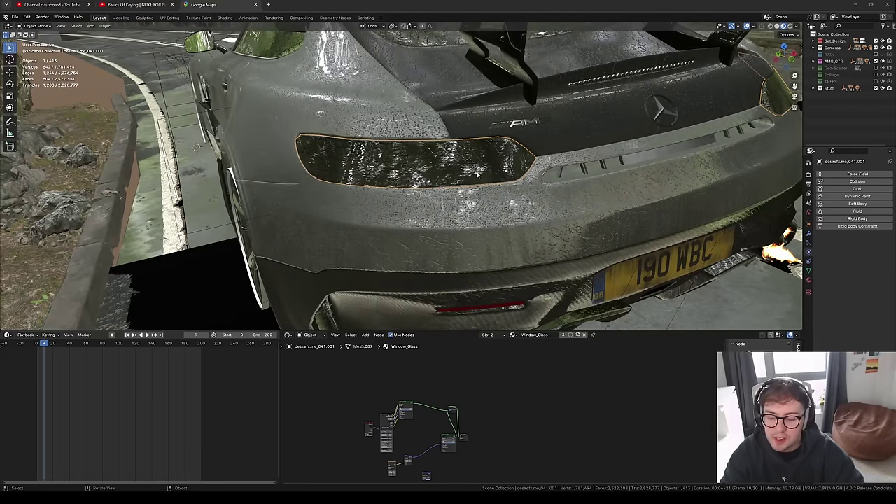
key(KP_Divide)
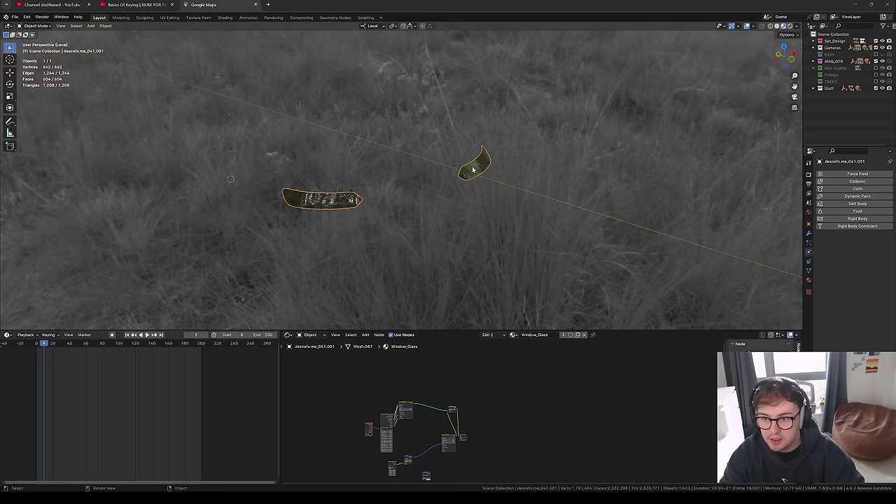
- Switch the viewport to Rendered shading, inspect the isolated glass covers, and exit local view
key(z)
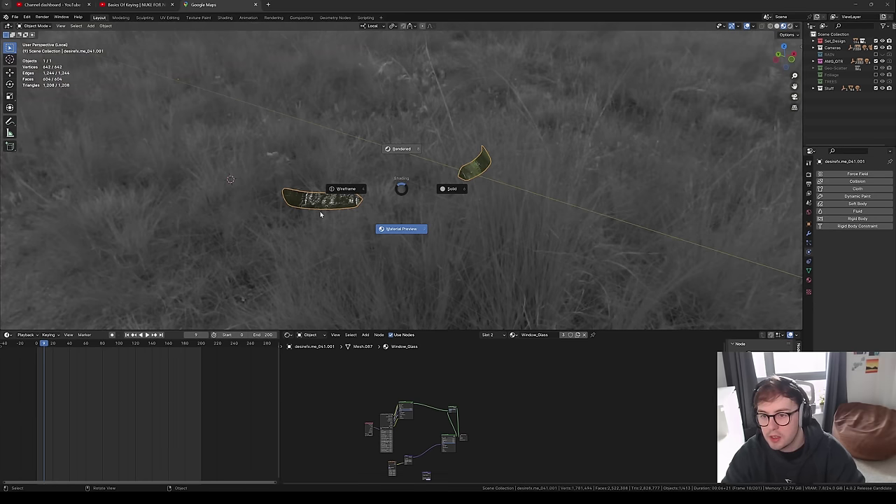
shift+middle_drag(317, 205, 381, 181)
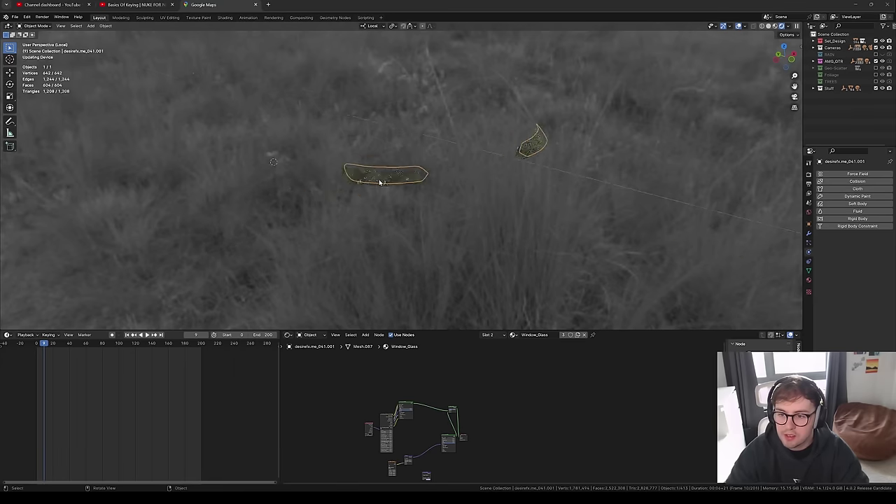
scroll(380, 181, up, 4)
key(KP_Divide)
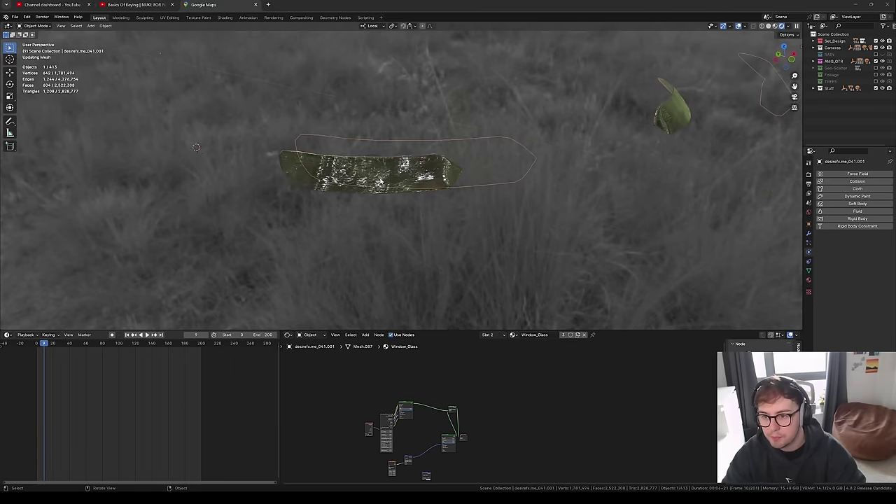
- Hide the rear light's glass cover and examine the glowing light strips inside, finishing on the whole rear
scroll(398, 180, up, 6)
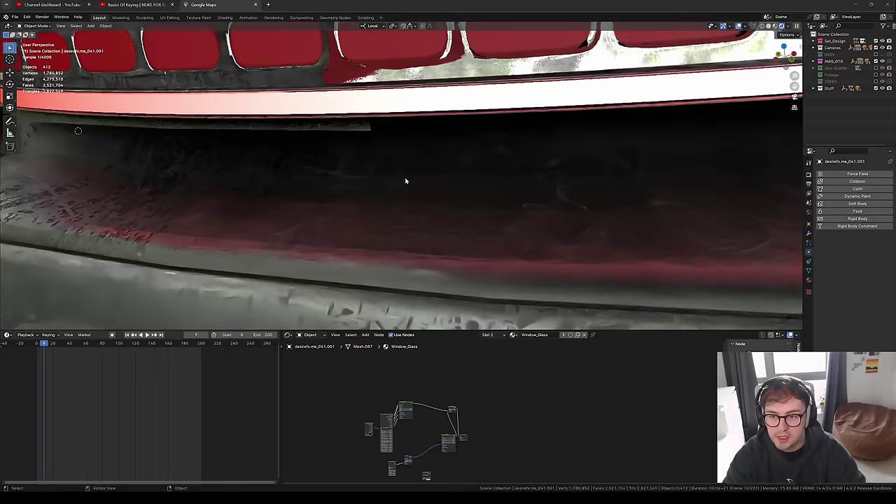
scroll(406, 182, down, 2)
middle_drag(426, 157, 433, 162)
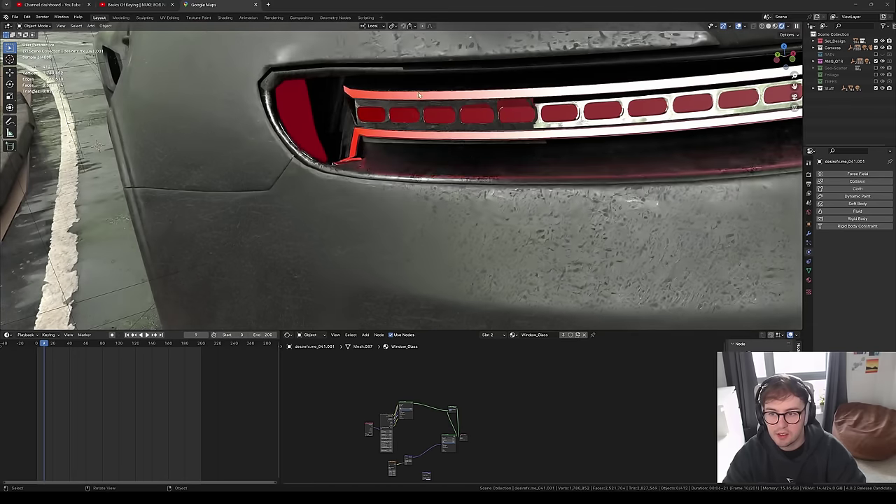
shift+middle_drag(450, 105, 401, 152)
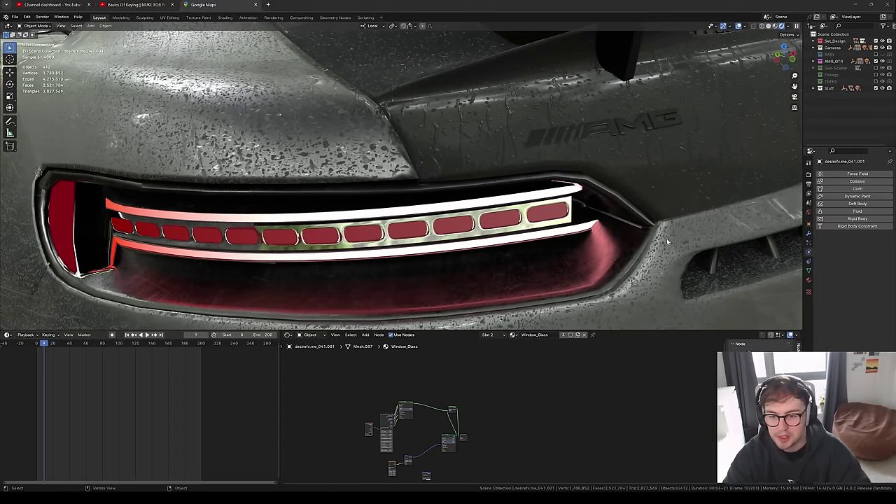
scroll(526, 229, down, 5)
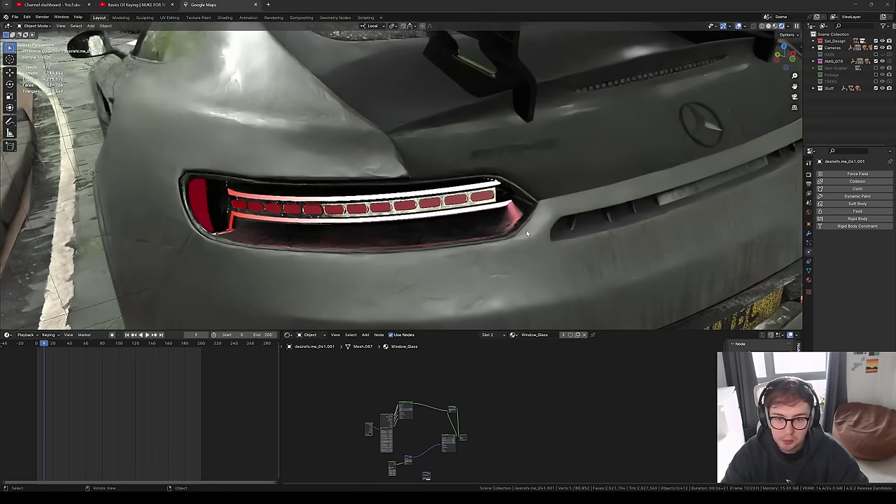
scroll(524, 235, down, 6)
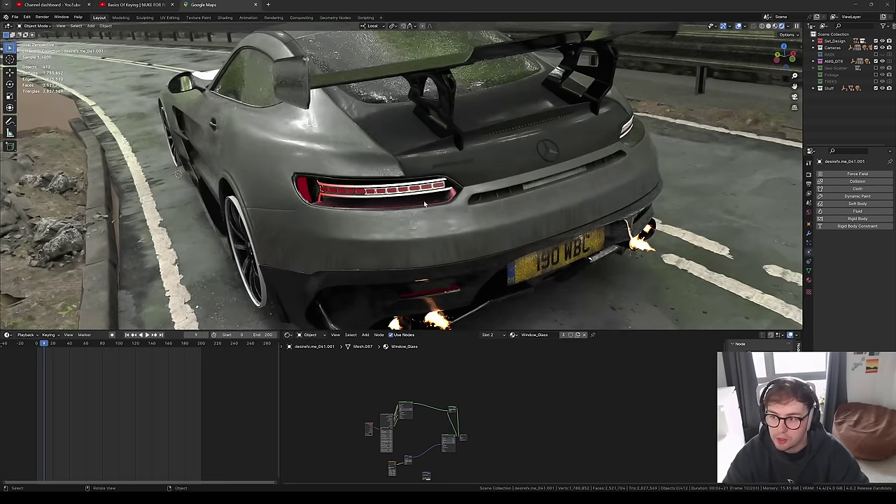
- Select the rear Michelin tyre and view it with the wheel in Material Preview, leaving its position unchanged
middle_drag(411, 145, 496, 206)
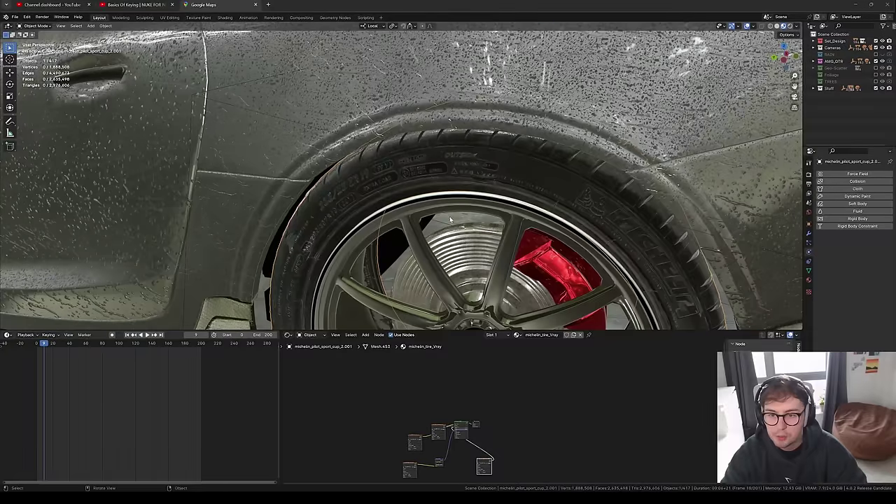
key(g)
right_click(420, 231)
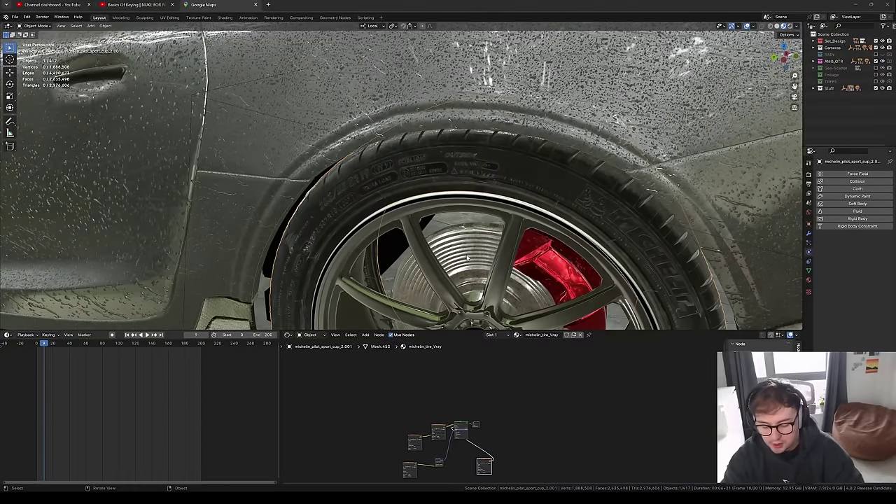
- Isolate the selected Michelin tyre in local view, inspect its sidewall and tread closely, and exit local view
key(KP_Divide)
scroll(467, 228, up, 7)
middle_drag(468, 218, 452, 197)
key(KP_Divide)
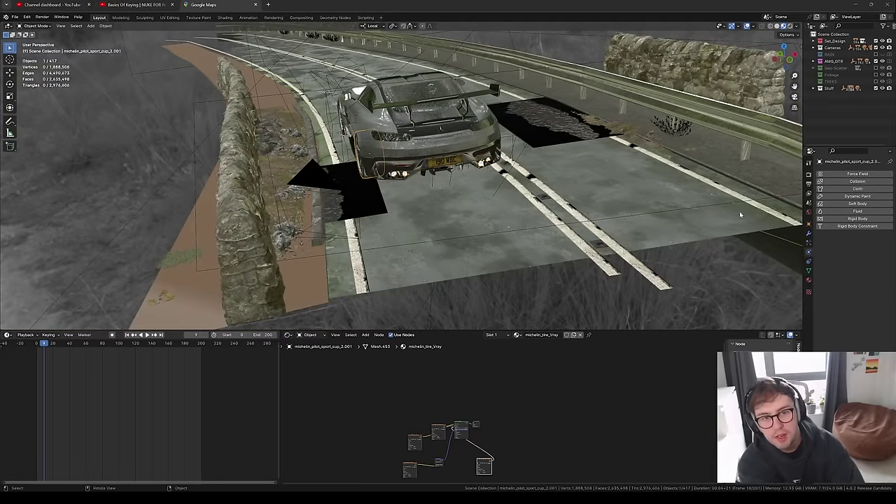
- Show the RAIN collection and view its rain cards over the whole road set with overlays off and on again
click(881, 54)
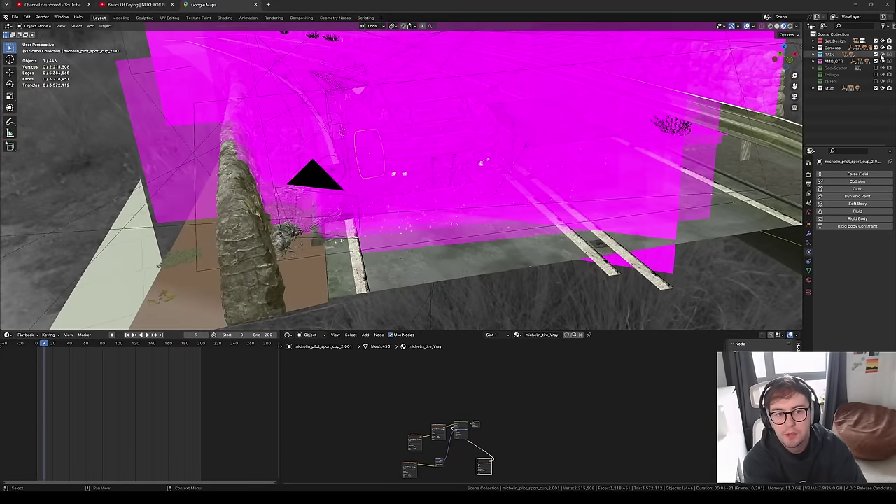
scroll(556, 196, down, 6)
key(shift+alt+z)
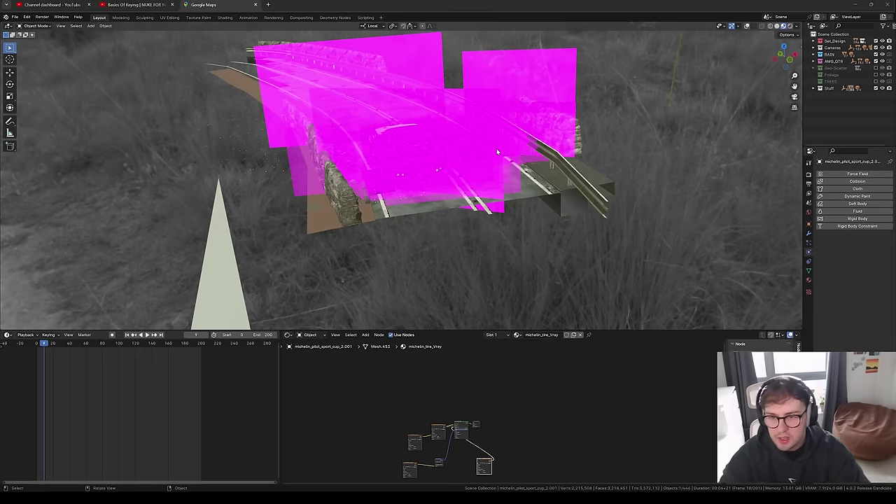
shift+middle_drag(497, 151, 480, 199)
key(shift+alt+z)
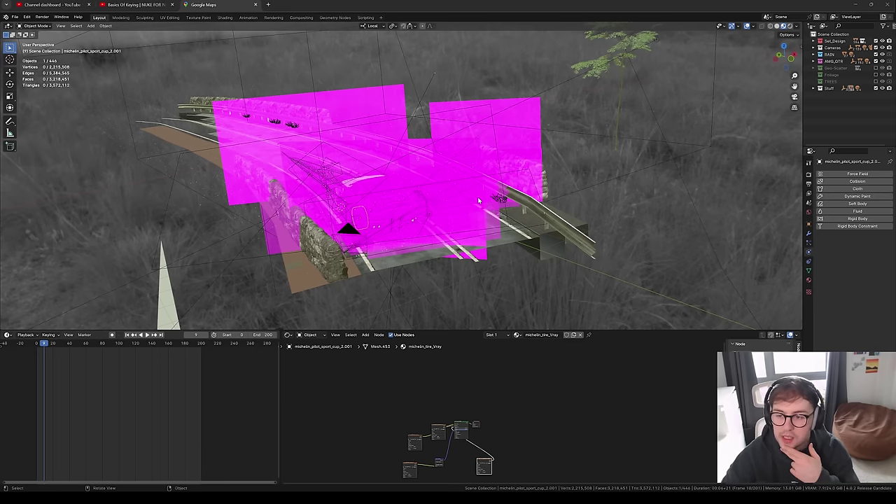
- Select RainDroplets and the raincard_05_downpour.001 plane, viewing the rain setup around the car, and finish with RainDroplets selected
click(516, 137)
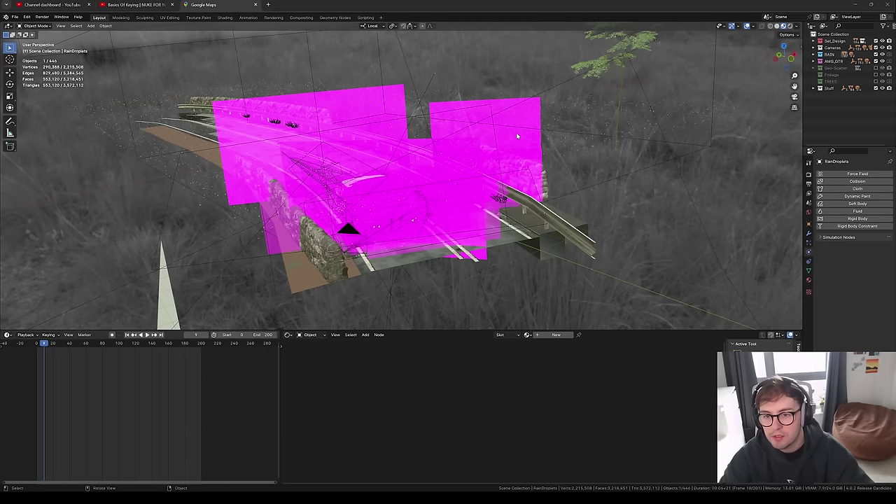
click(537, 136)
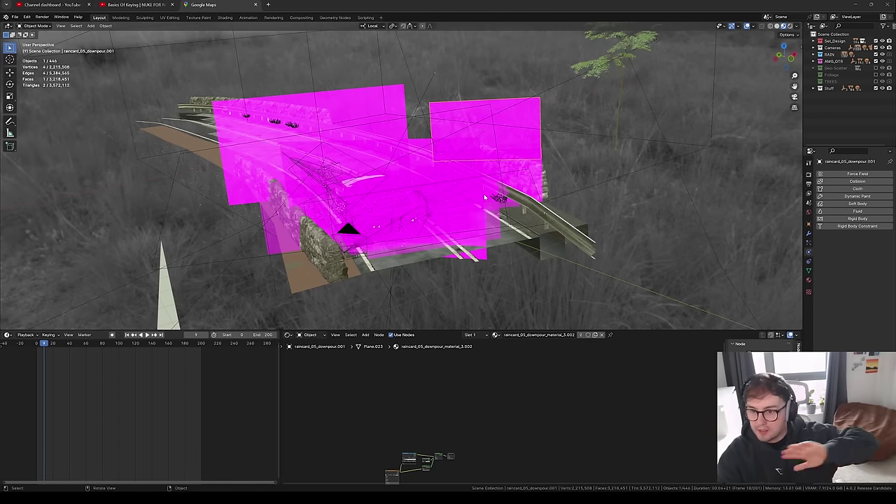
middle_drag(419, 197, 448, 123)
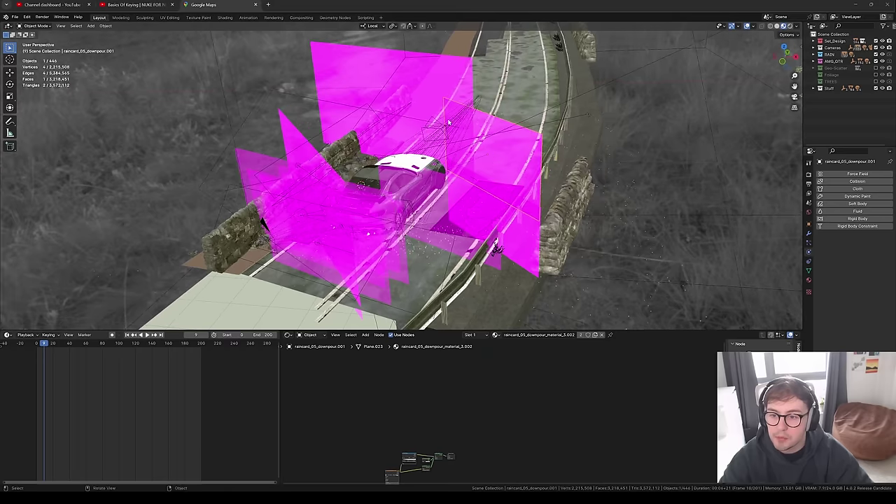
middle_drag(500, 145, 515, 131)
click(519, 81)
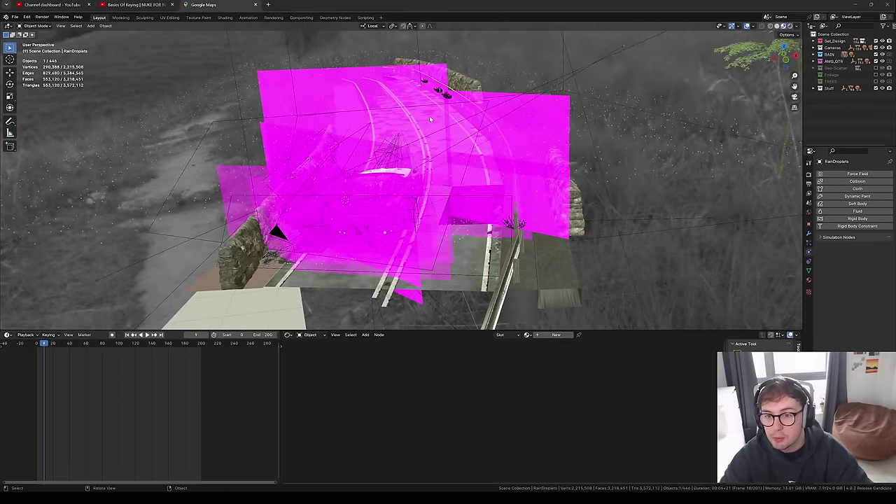
middle_drag(430, 115, 522, 132)
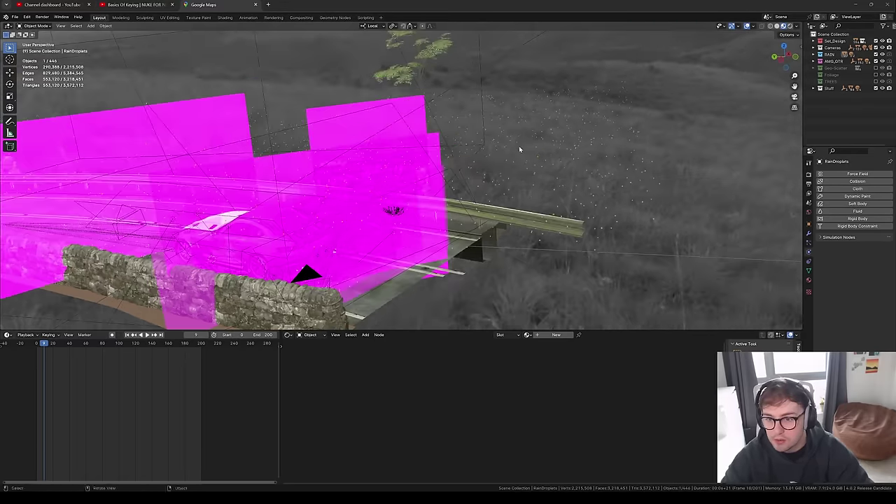
- Play the animation to watch the RainDroplets simulation fall around the road, and stop the playback
key(space)
middle_drag(584, 216, 527, 164)
key(space)
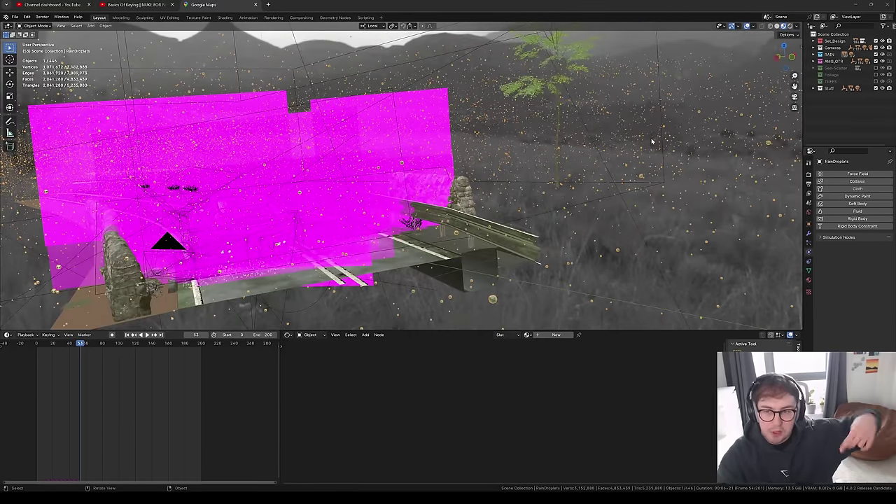
middle_drag(651, 142, 464, 138)
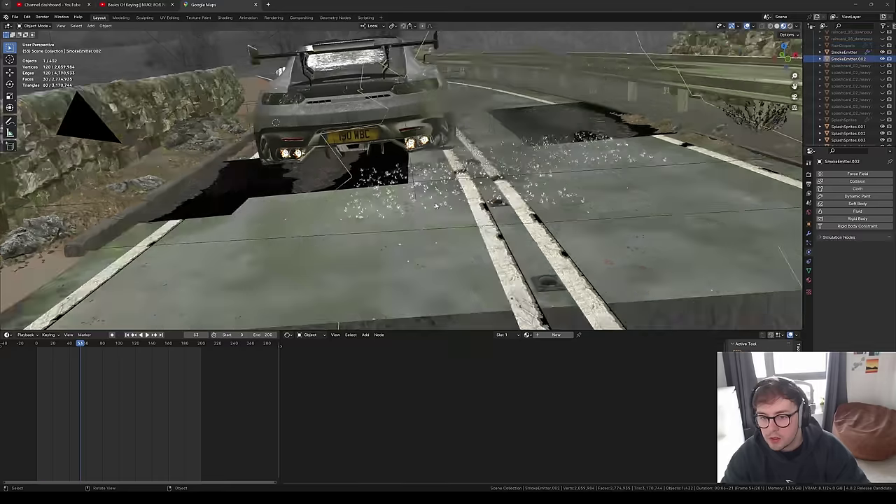
- Play the animation while examining the splash sprites on the road and the exhaust tips up close
scroll(436, 206, up, 3)
middle_drag(437, 203, 456, 200)
scroll(448, 193, up, 2)
key(space)
scroll(459, 194, up, 3)
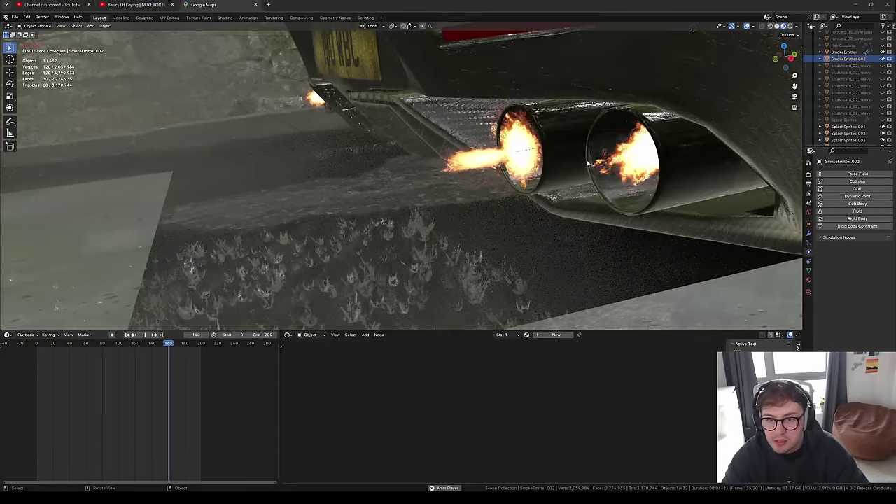
scroll(592, 189, down, 10)
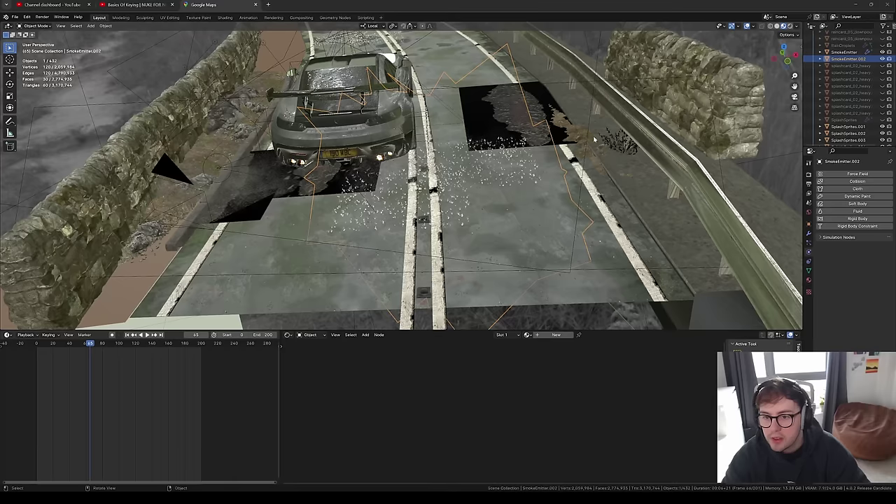
- Switch the viewport to Solid shading and examine the smoke emitter planes behind the car
key(z)
click(634, 142)
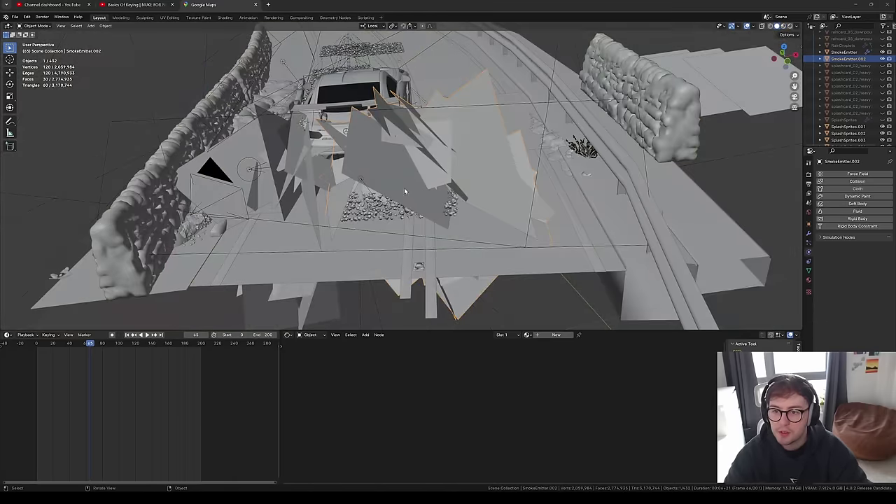
mouse_move(404, 188)
middle_down()
mouse_move(499, 207)
mouse_move(485, 216)
mouse_move(474, 179)
middle_up()
scroll(474, 179, down, 4)
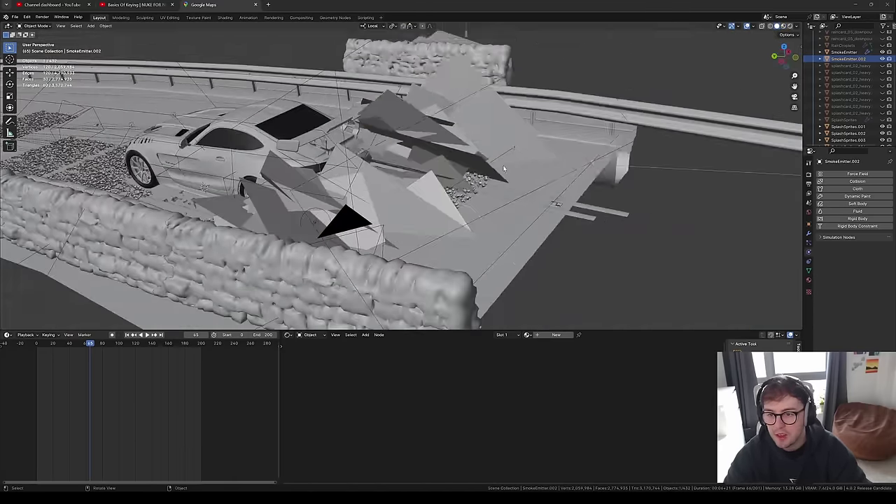
- Try moving the selected SmokeEmitter.002 planes twice from different angles, cancelling each move
key(g)
right_click(553, 160)
middle_drag(553, 160, 468, 168)
key(g)
right_click(358, 159)
scroll(414, 155, down, 4)
scroll(431, 189, up, 1)
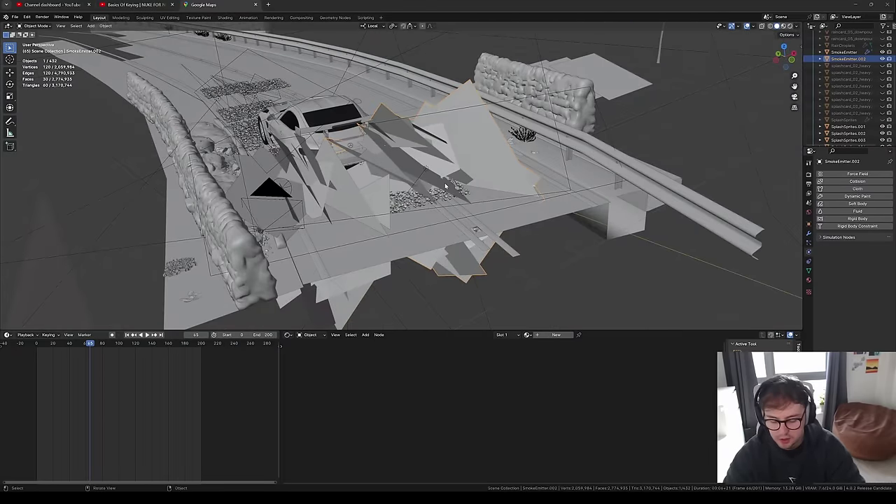
- Isolate SmokeEmitter.002 in local view, inspect its smoke texture in Material Preview, and exit local view
key(KP_Divide)
key(z)
scroll(433, 208, up, 6)
mouse_move(433, 207)
middle_down()
mouse_move(491, 206)
mouse_move(471, 168)
middle_up()
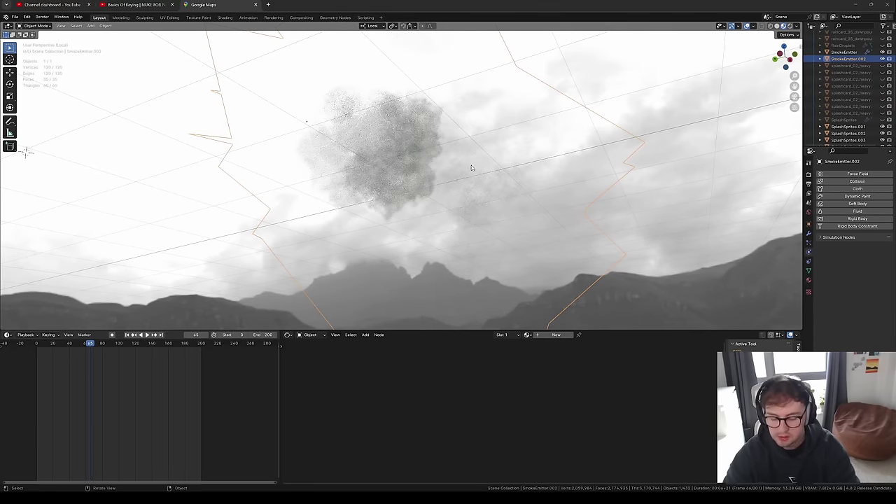
key(KP_Divide)
- Check the smoke through the scene camera, and examine the mist and splash sprites around the car's rear
key(KP_0)
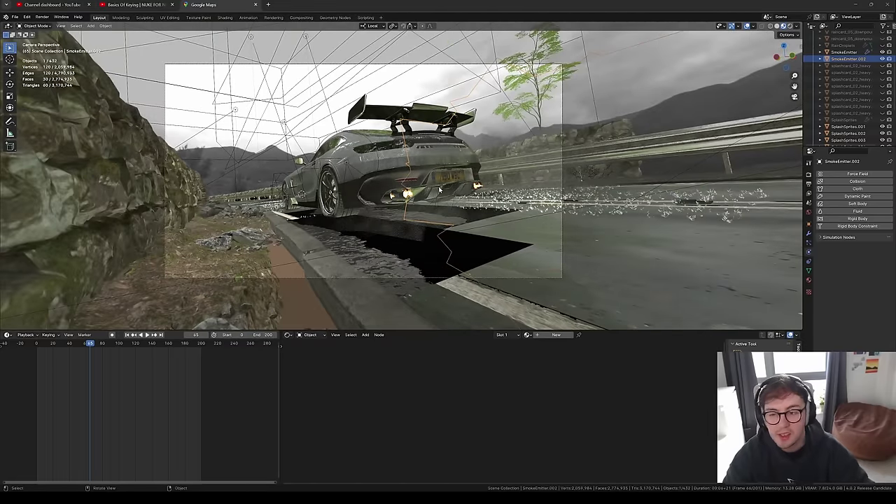
key(KP_0)
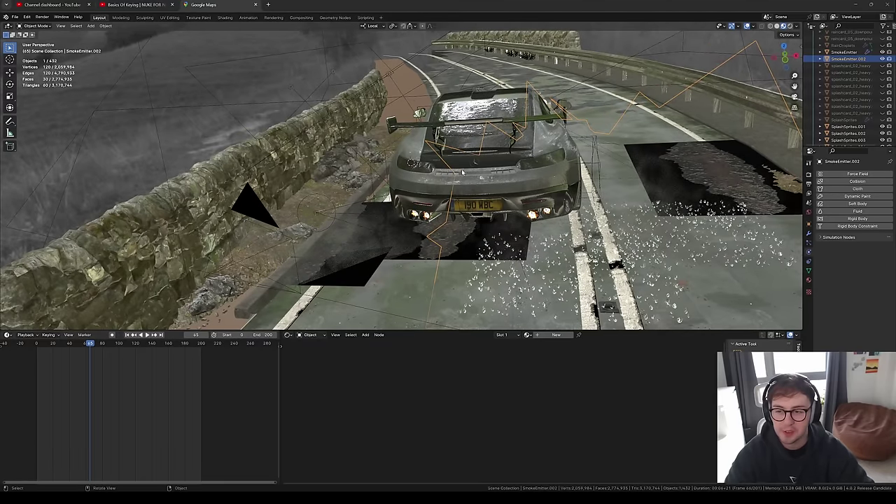
scroll(456, 179, down, 2)
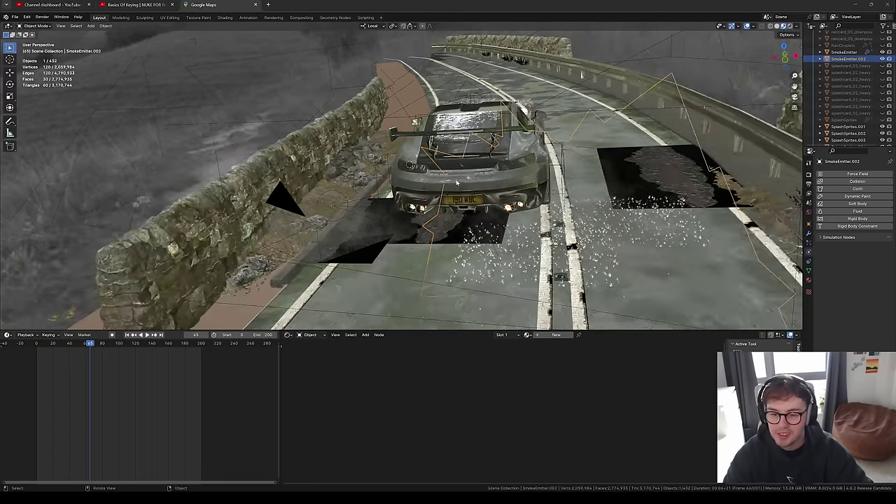
shift+middle_drag(478, 202, 393, 177)
scroll(516, 220, up, 2)
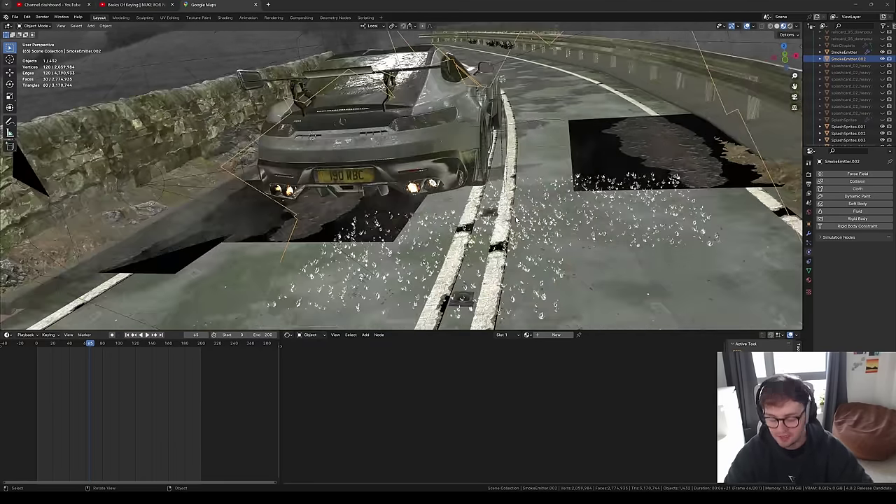
scroll(519, 220, down, 3)
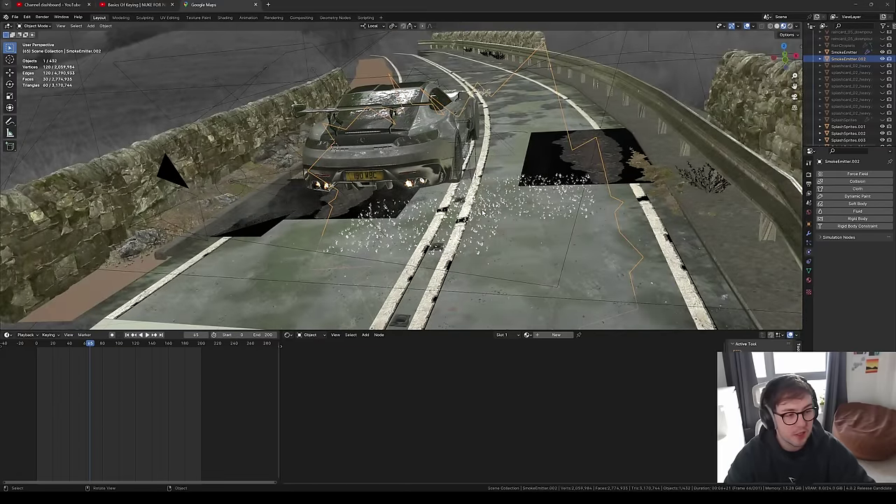
middle_drag(503, 210, 426, 191)
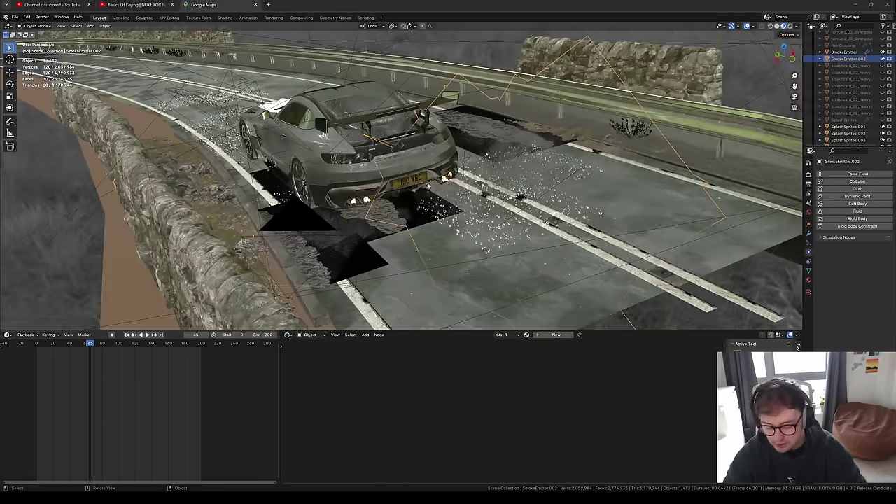
- Look through the scene camera and examine the rear wheel and the puddle area beneath it up close
key(KP_0)
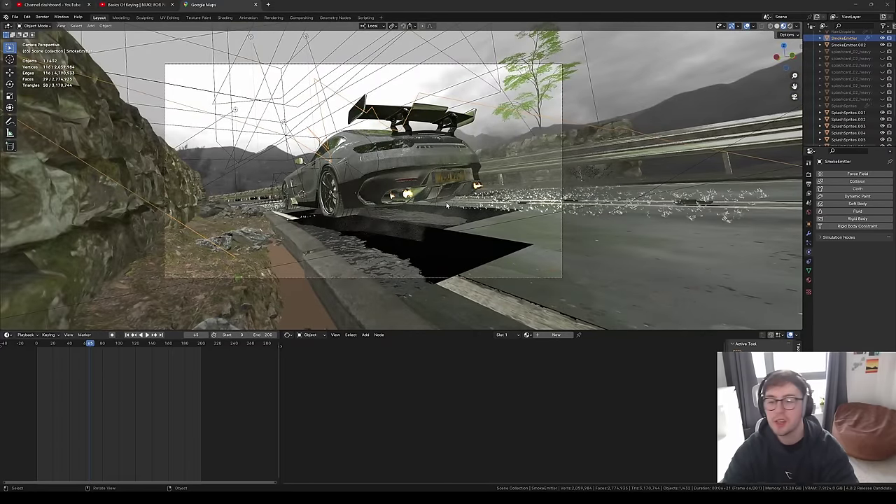
scroll(434, 224, up, 3)
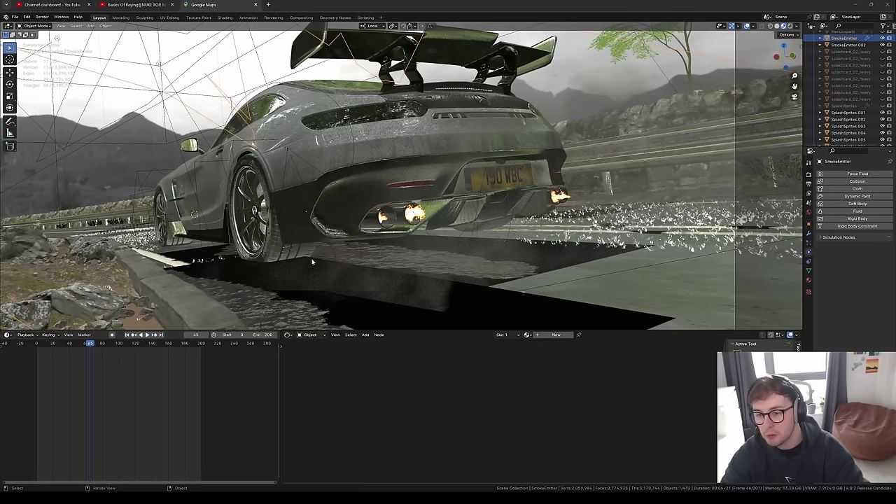
shift+middle_drag(340, 246, 445, 204)
scroll(490, 218, up, 2)
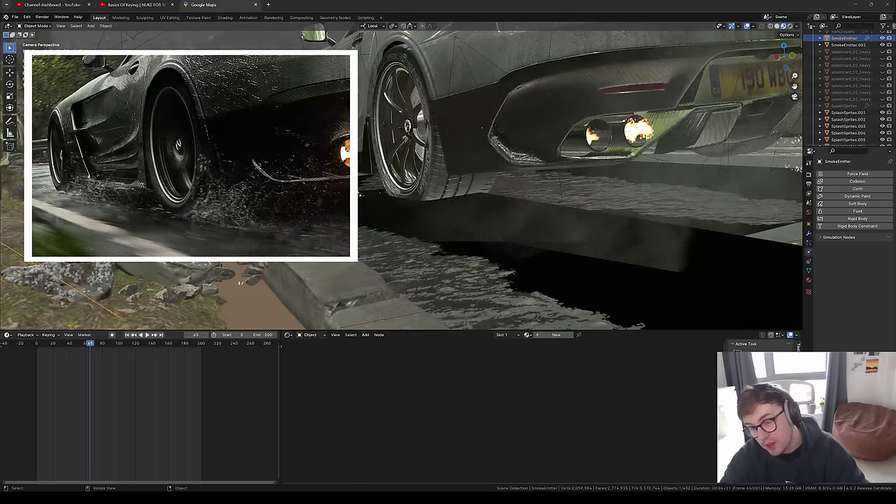
scroll(481, 176, down, 3)
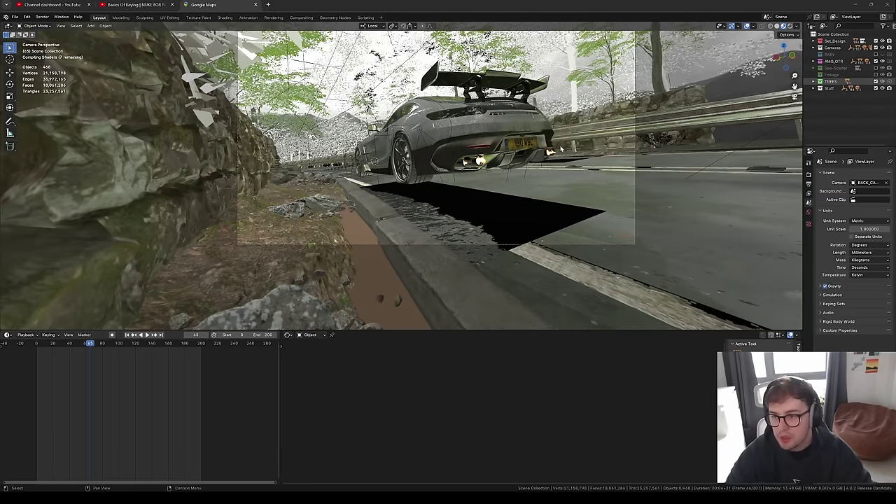
- Leave the camera view, select the tree AE_15TH_TREE_01.009, and examine the trees surrounding the road
scroll(532, 137, up, 3)
middle_drag(502, 123, 493, 135)
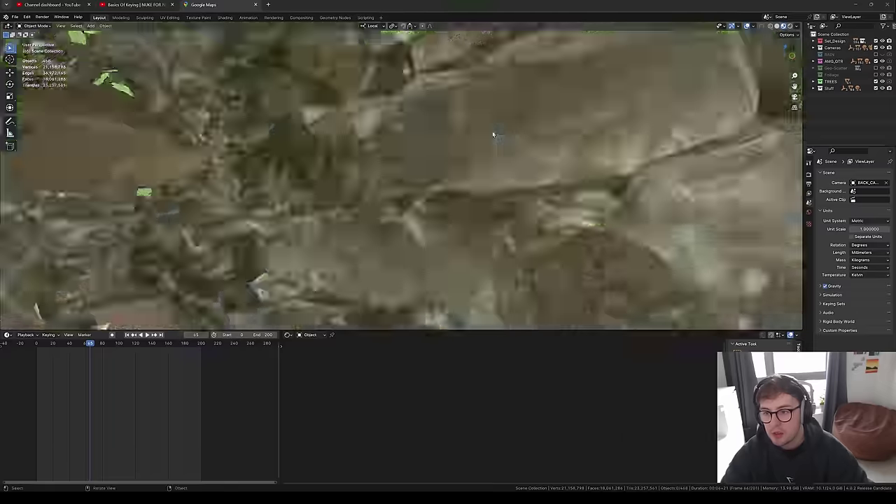
scroll(493, 135, down, 10)
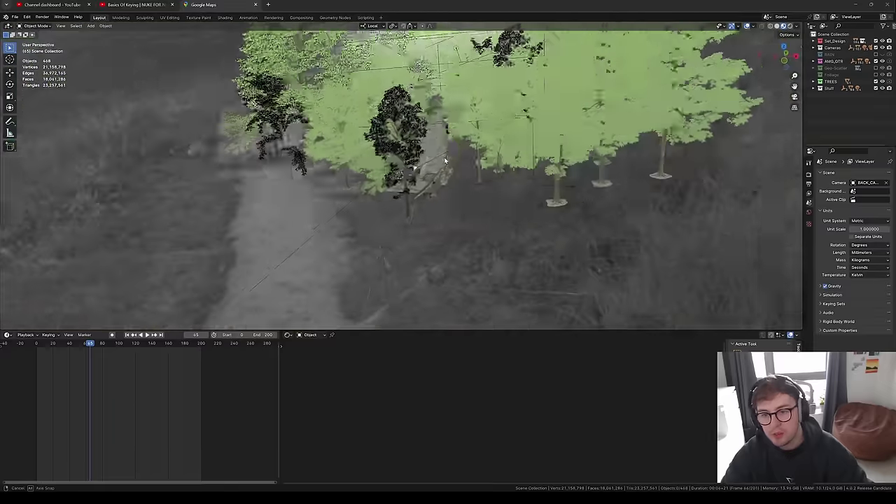
middle_drag(421, 190, 474, 163)
click(475, 218)
middle_drag(474, 217, 518, 201)
middle_drag(477, 233, 364, 247)
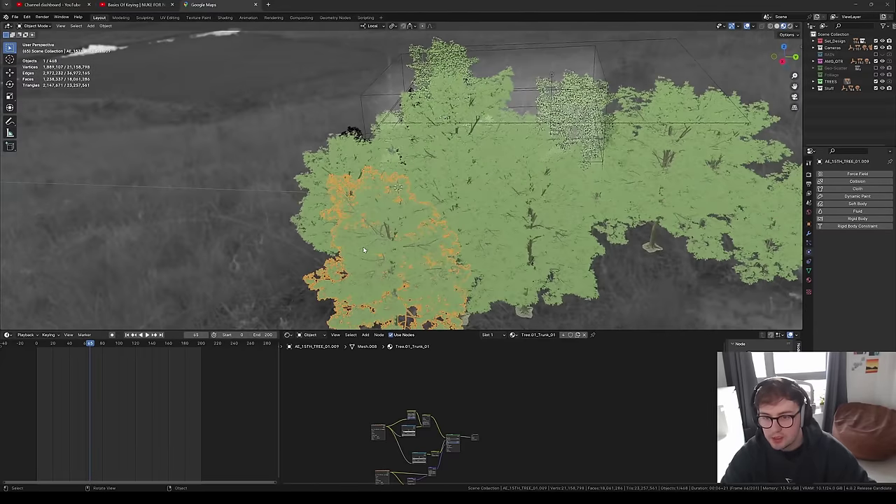
- View the trees behind the car through the scene camera, reframe the shot, and hide the viewport overlays
key(KP_0)
scroll(349, 232, down, 3)
shift+middle_drag(412, 204, 362, 260)
scroll(362, 259, up, 2)
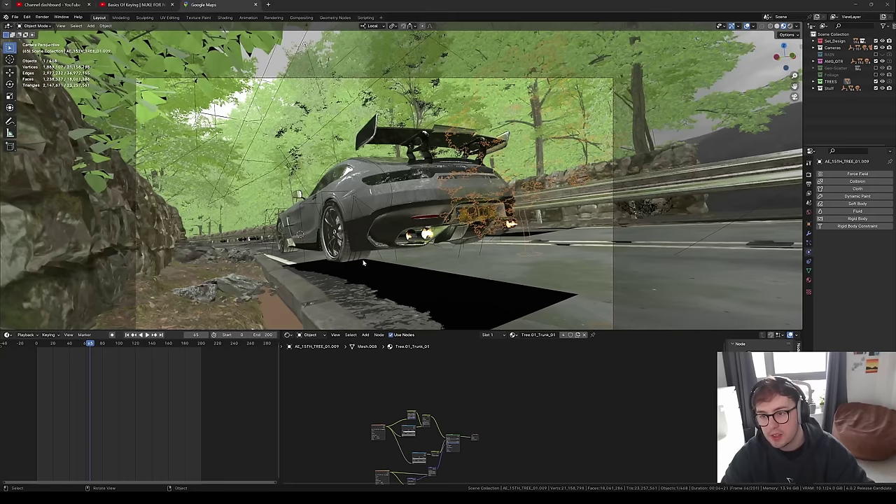
key(alt+shift+z)
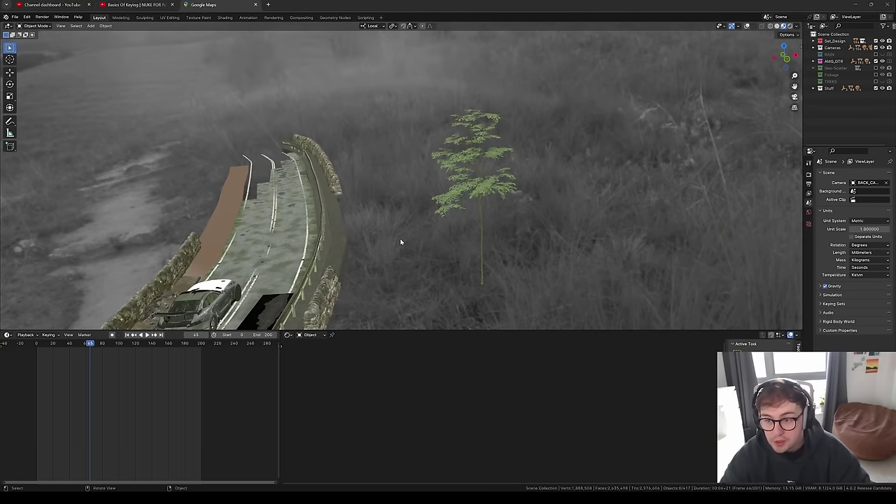
- View the road set from above without its trees, restore the overlays, and take in the surrounding wireframe boxes
middle_drag(401, 242, 484, 181)
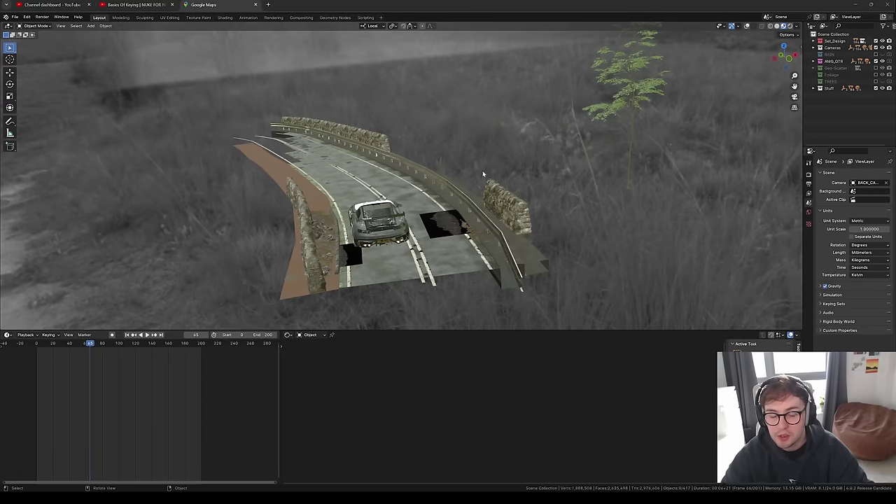
shift+drag(443, 99, 454, 145)
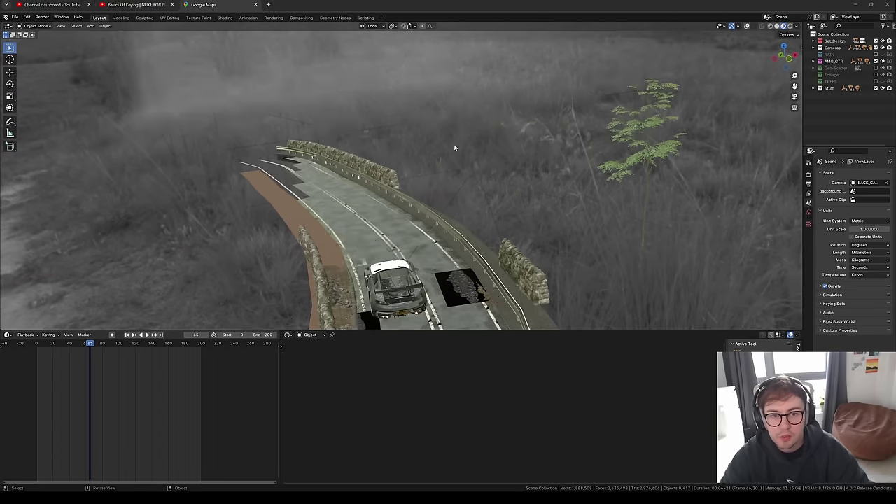
key(shift+alt+z)
scroll(420, 136, down, 6)
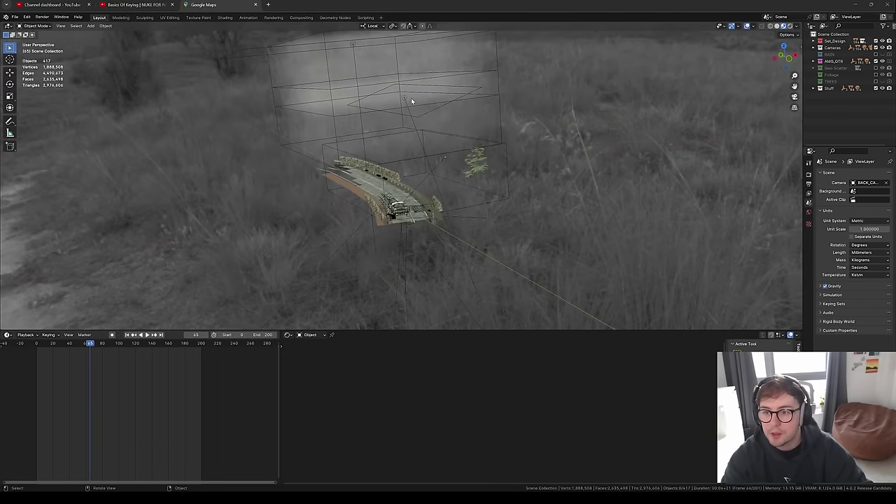
- Select the large wireframe box above the road, hide the overlays, and examine the haze around the set, including through the scene camera
click(411, 100)
middle_drag(411, 100, 400, 201)
key(KP_0)
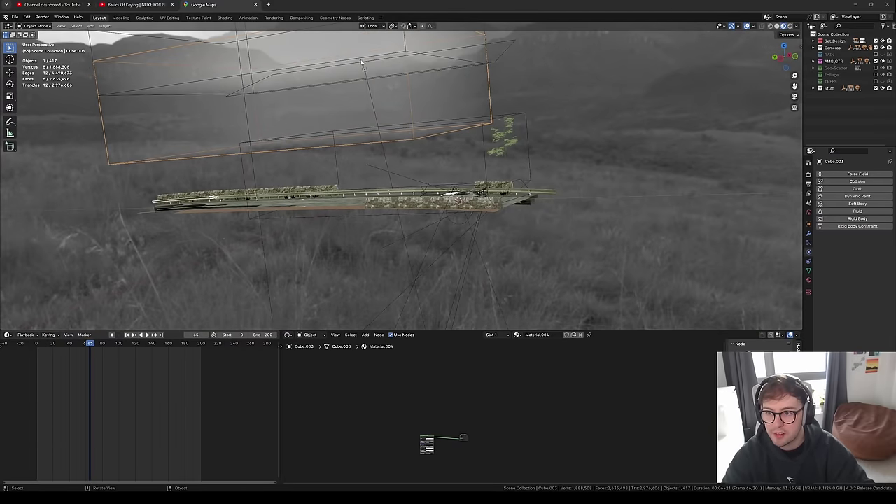
shift+middle_drag(359, 76, 356, 101)
key(shift+alt+z)
middle_drag(456, 128, 299, 154)
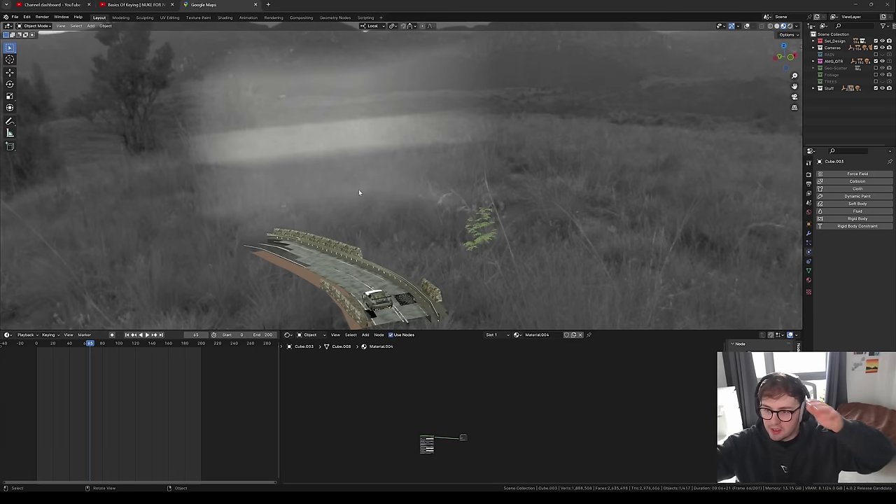
key(KP_0)
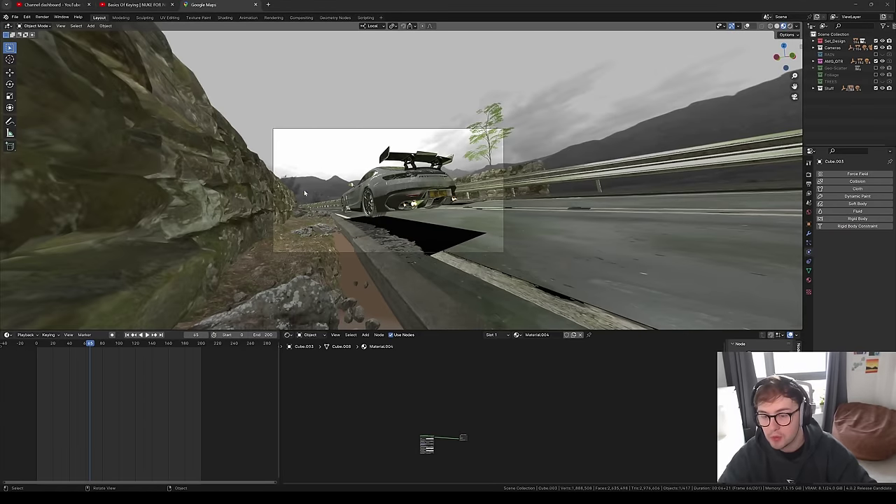
- Leave the camera view and enable the Geo-Scatter and Foliage collections in the scene
key(KP_0)
middle_drag(389, 251, 399, 215)
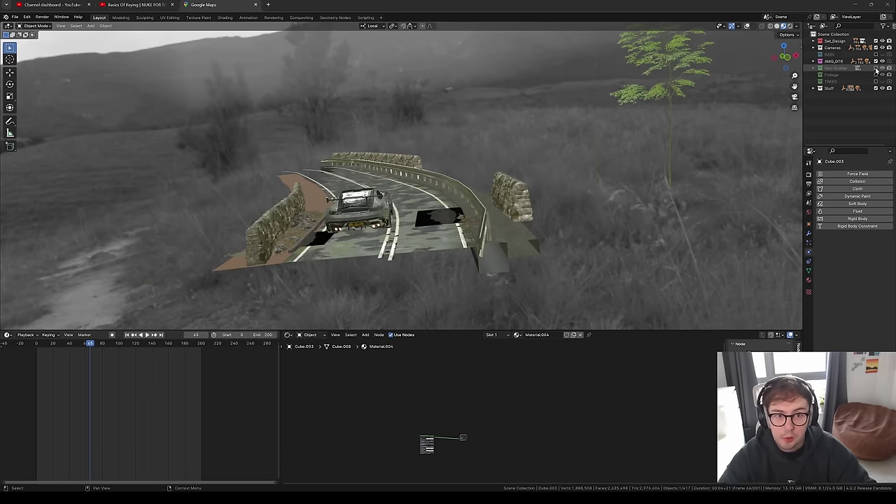
click(876, 69)
click(876, 75)
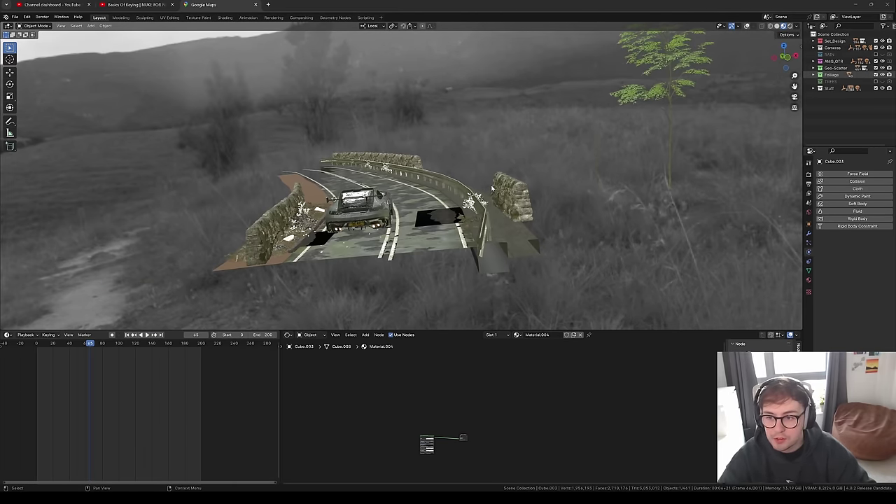
- Select the GS Rockplain rocks 03.001 beside the stone wall, frame them up close, and restore the viewport overlays
middle_drag(492, 187, 505, 168)
scroll(460, 214, up, 8)
shift+middle_drag(217, 270, 375, 197)
click(360, 180)
key(KP_Decimal)
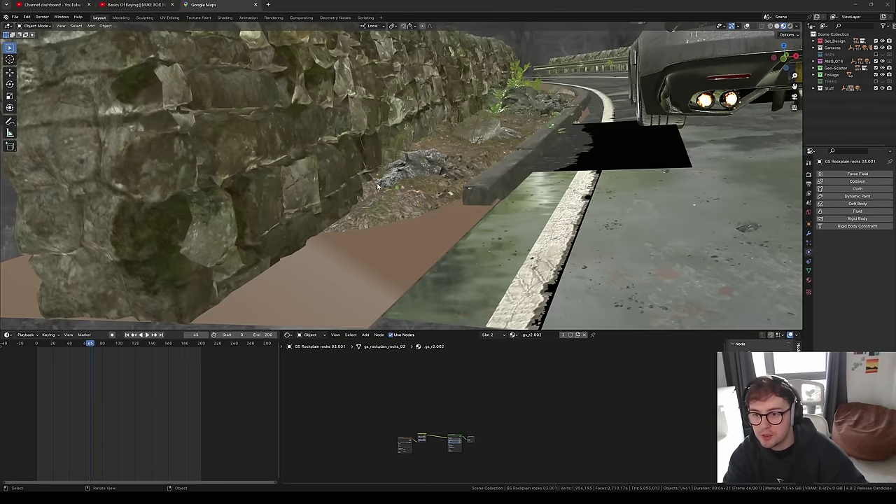
key(shift+alt+z)
scroll(414, 154, up, 3)
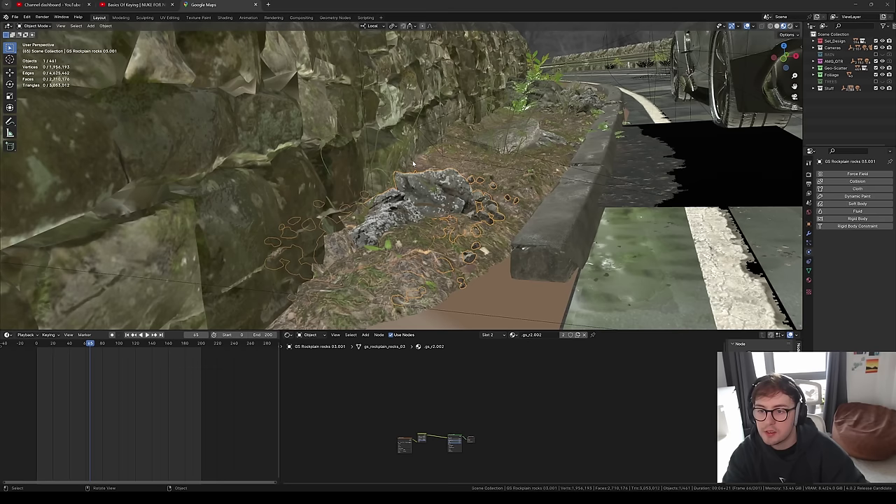
- Select the Sc Autumn bush full 02.006 plant on the verge and view it together with the surrounding wall and car
click(481, 105)
click(529, 92)
click(542, 64)
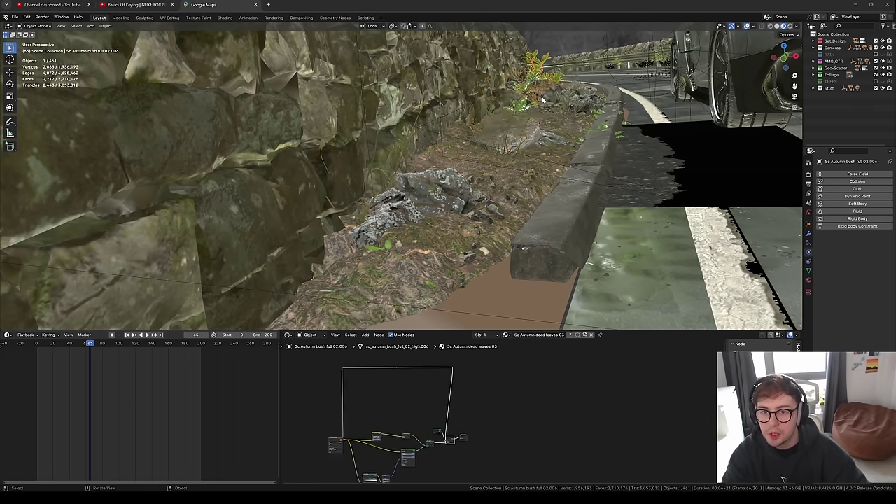
scroll(543, 67, down, 6)
shift+middle_drag(623, 155, 530, 210)
- Show the verge's Geo-Scatter settings, display its Forest 02 scatter layers, and view the ground cover up close with overlays hidden
key(n)
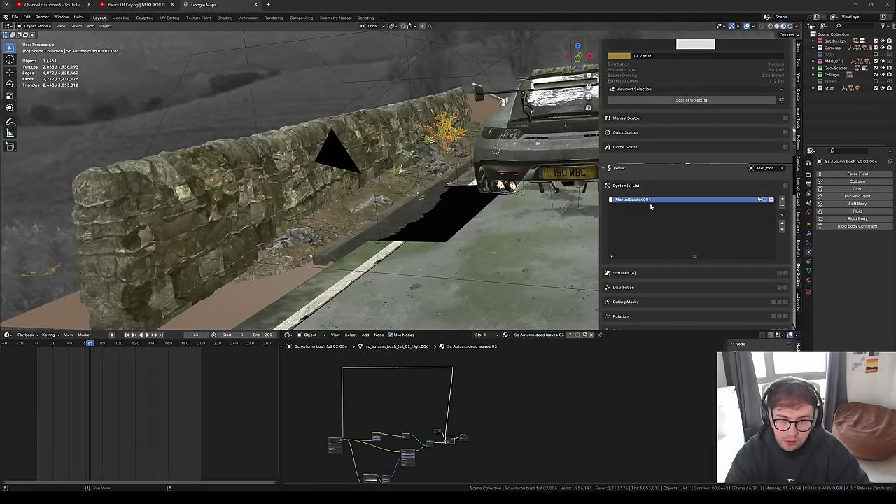
scroll(684, 180, up, 6)
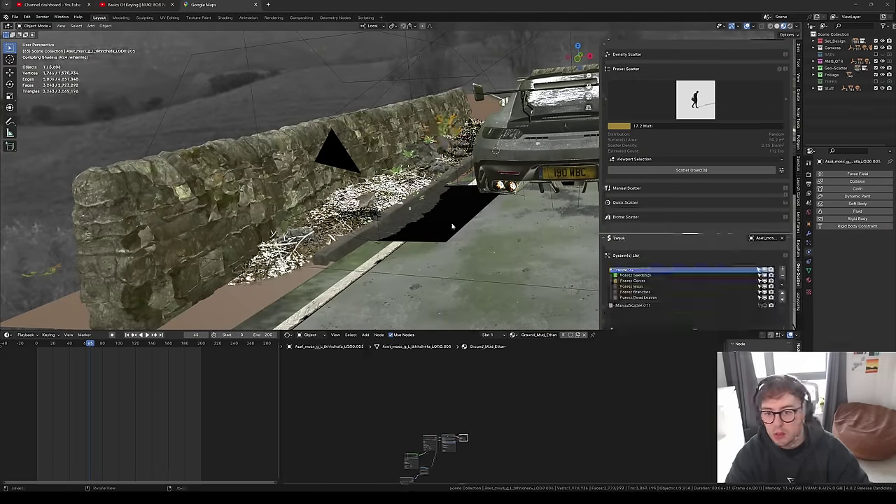
middle_drag(452, 226, 434, 245)
scroll(418, 205, up, 3)
key(alt+shift+z)
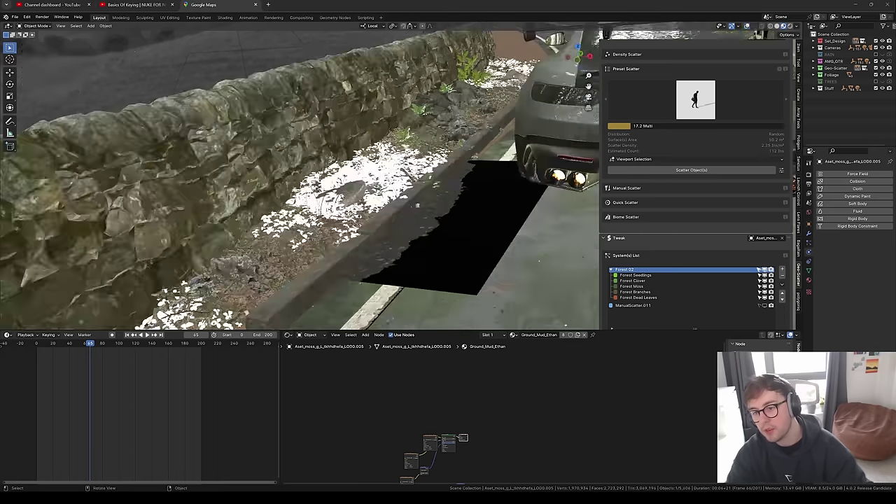
shift+middle_drag(417, 206, 645, 224)
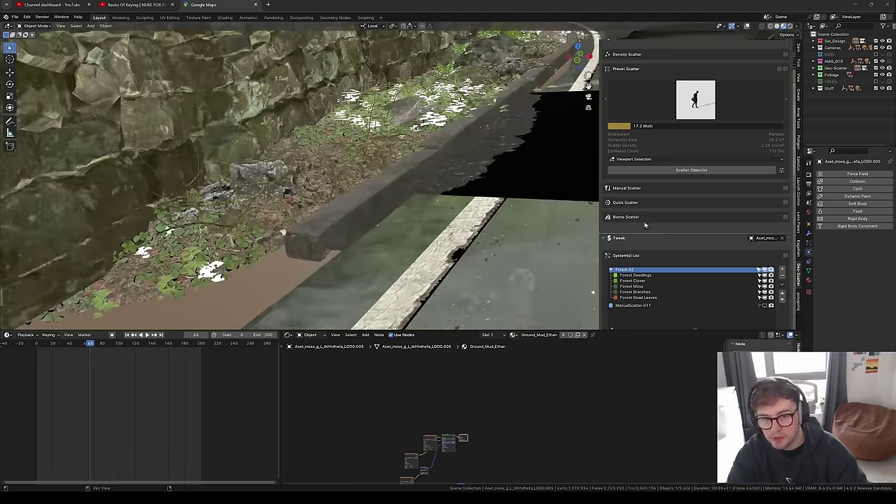
- Look through the Geo-Scatter creation, tweak and extra settings, and examine the scattered clover beside the kerb
scroll(645, 224, down, 15)
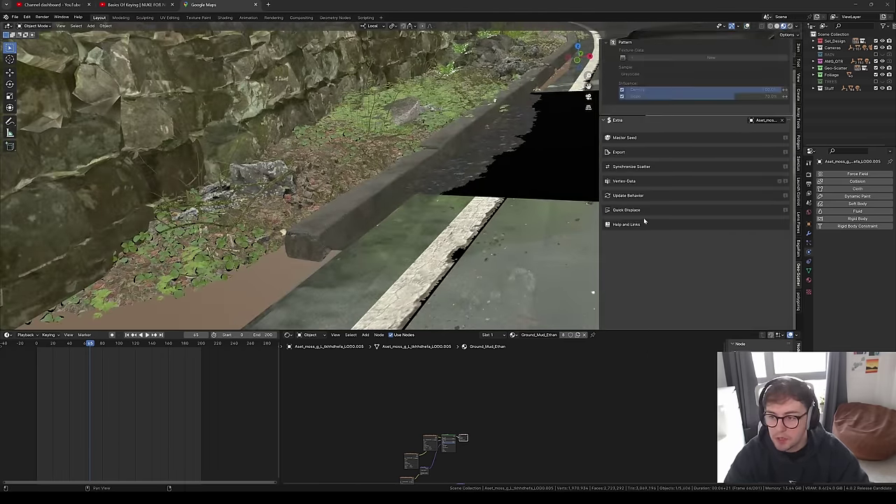
scroll(644, 221, up, 15)
middle_drag(266, 224, 509, 166)
scroll(680, 202, down, 3)
scroll(682, 196, up, 15)
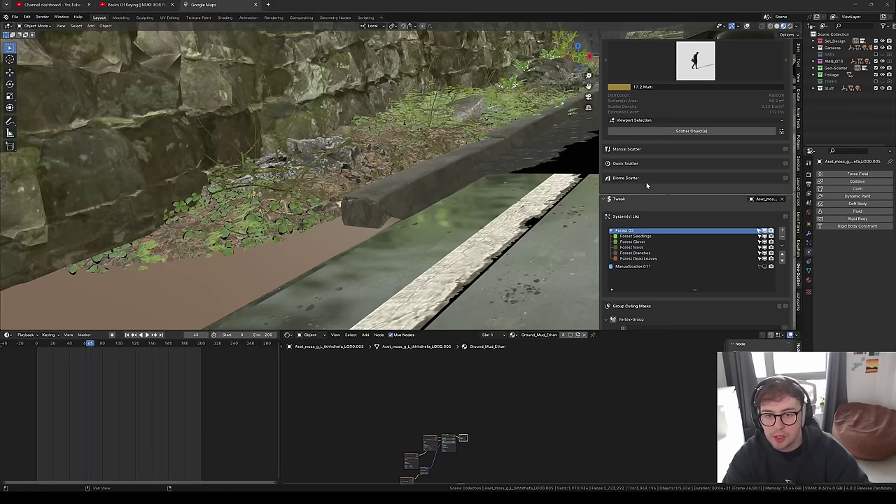
scroll(646, 182, up, 4)
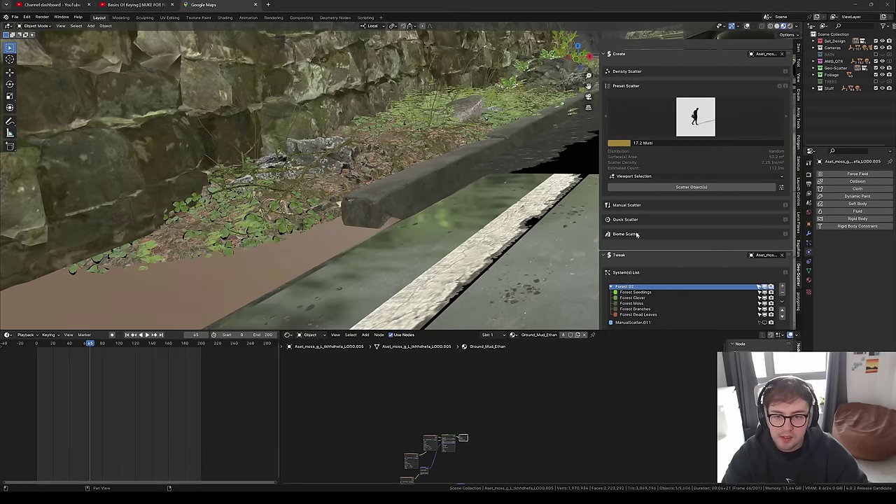
- Open the Geo-Scatter biome library, look over the Plant Library presets, and return to the scene
click(636, 235)
click(665, 249)
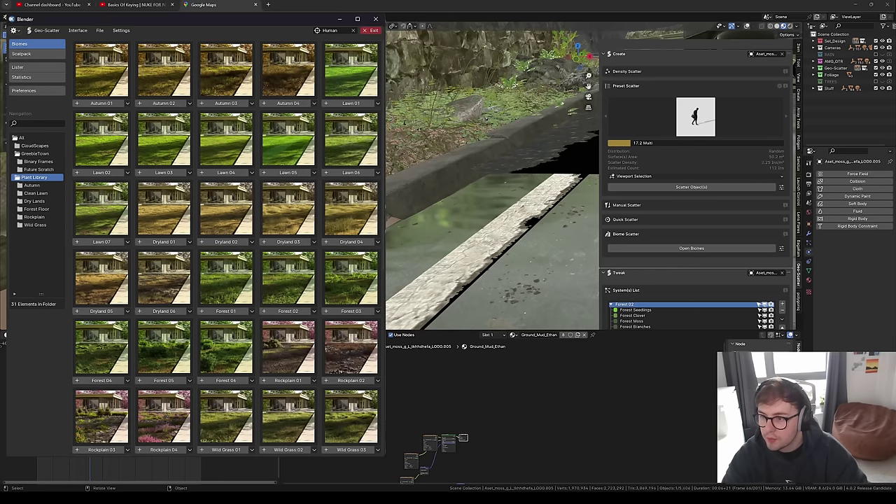
scroll(755, 310, down, 3)
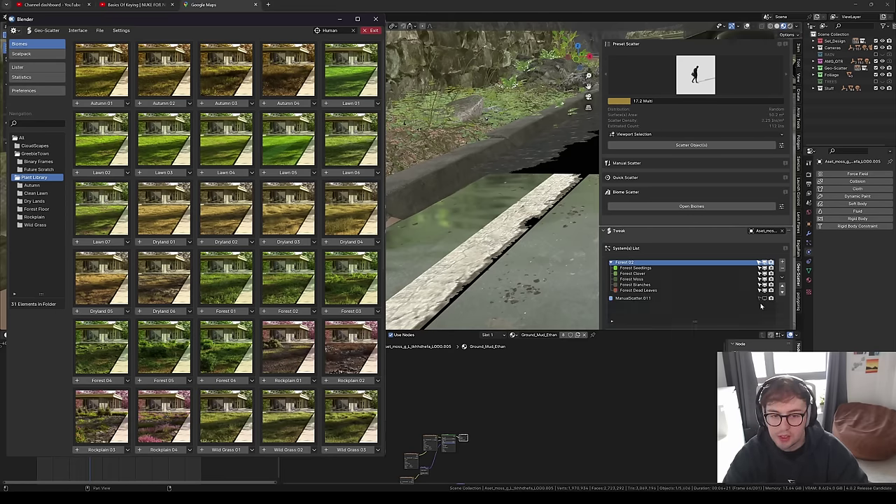
click(760, 306)
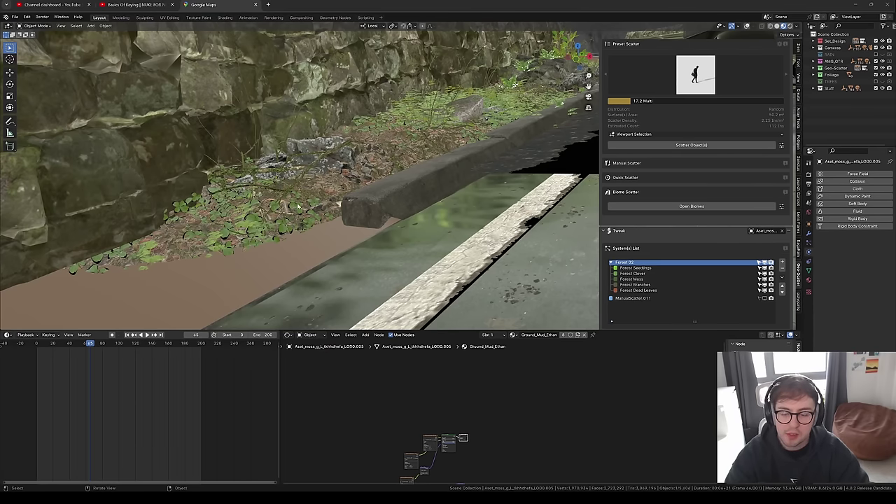
- Examine the stone wall and the scattered plants along the verge behind the car
scroll(288, 120, down, 3)
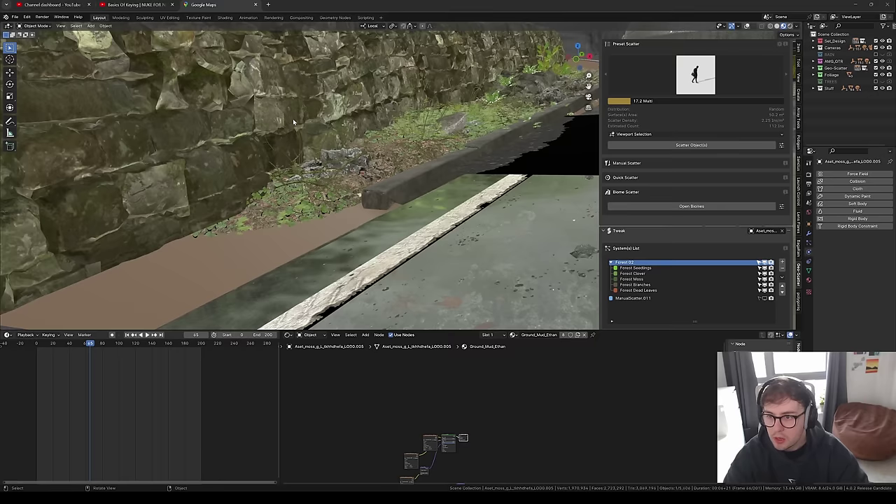
shift+middle_drag(288, 120, 418, 206)
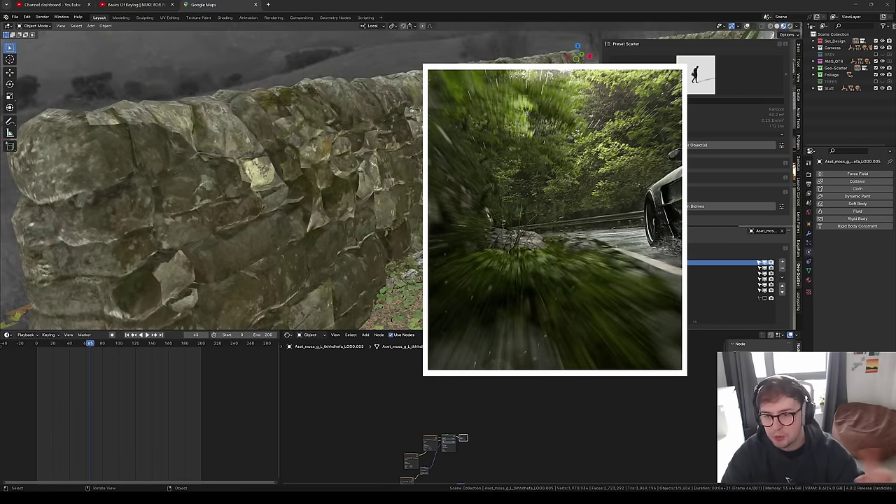
shift+middle_drag(423, 210, 365, 201)
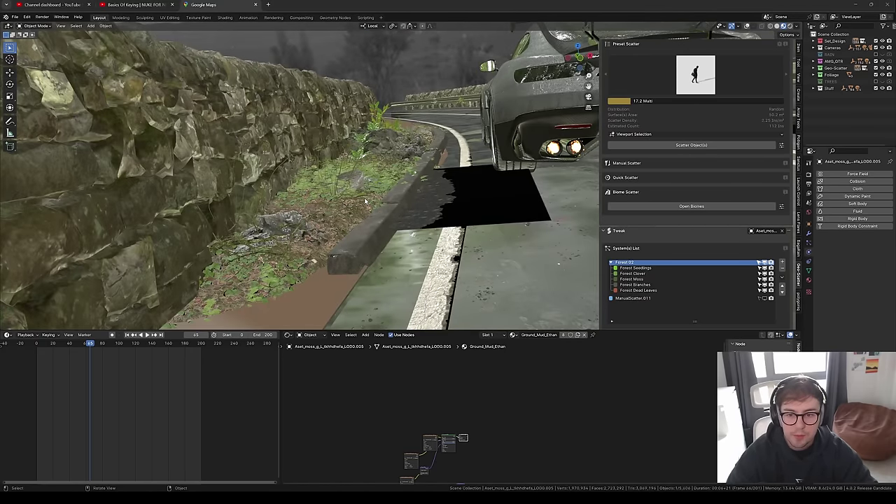
scroll(389, 180, down, 15)
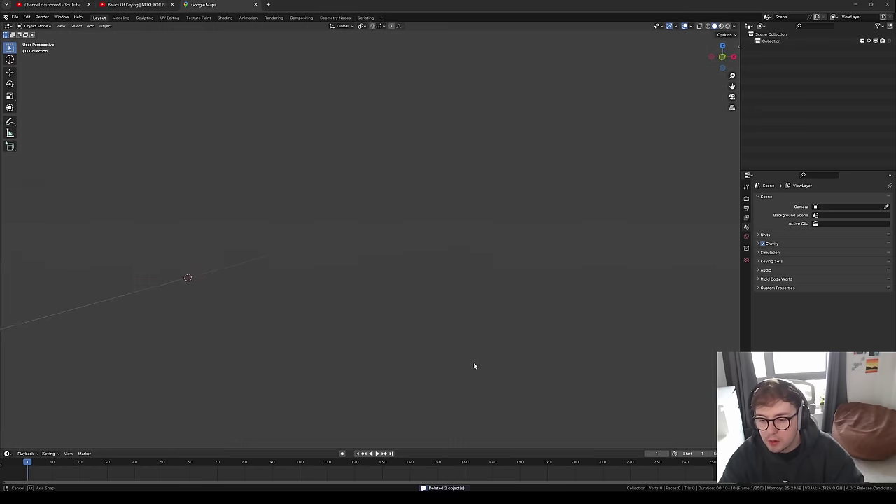
- Add a plane to the emptied demo scene and scale its mesh up to about 7.42 m per side
middle_drag(362, 283, 410, 296)
key(shift+a)
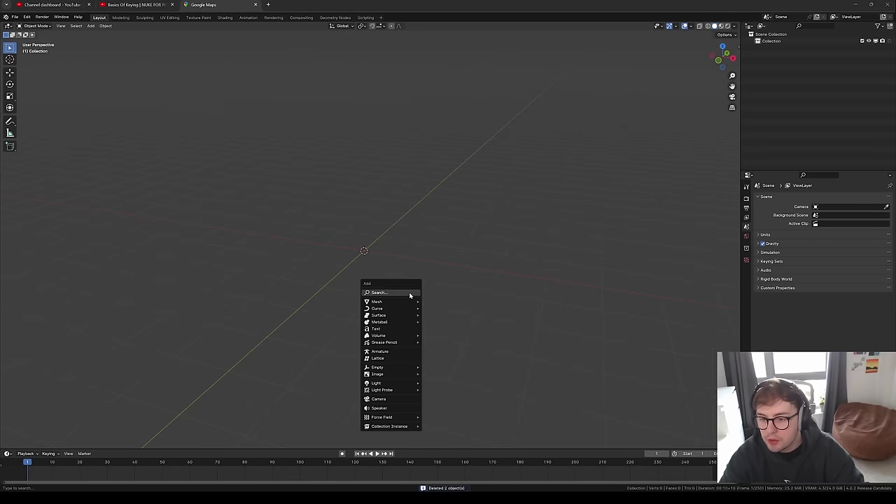
click(429, 302)
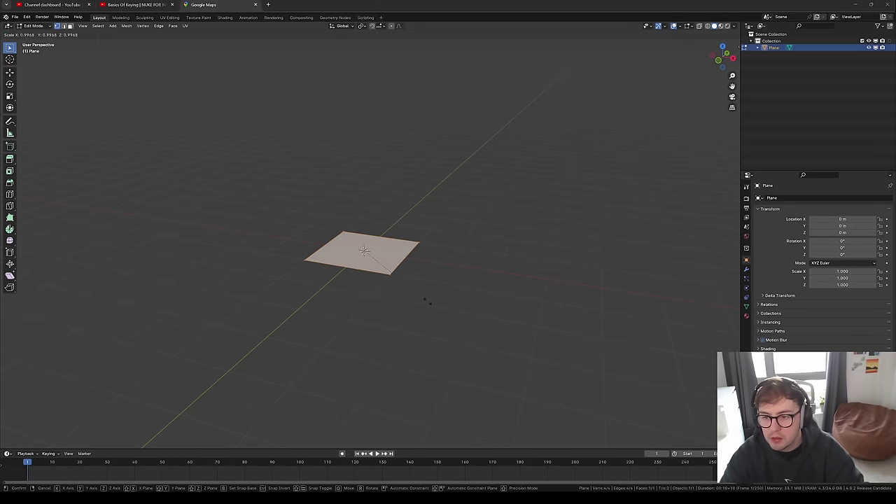
scroll(427, 301, up, 7)
- Set the plane as the Geo-Scatter emitter object
key(n)
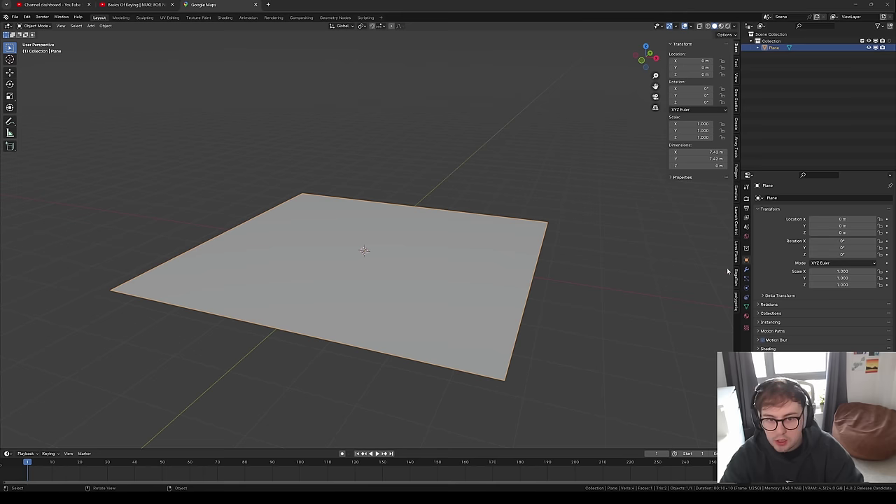
click(737, 105)
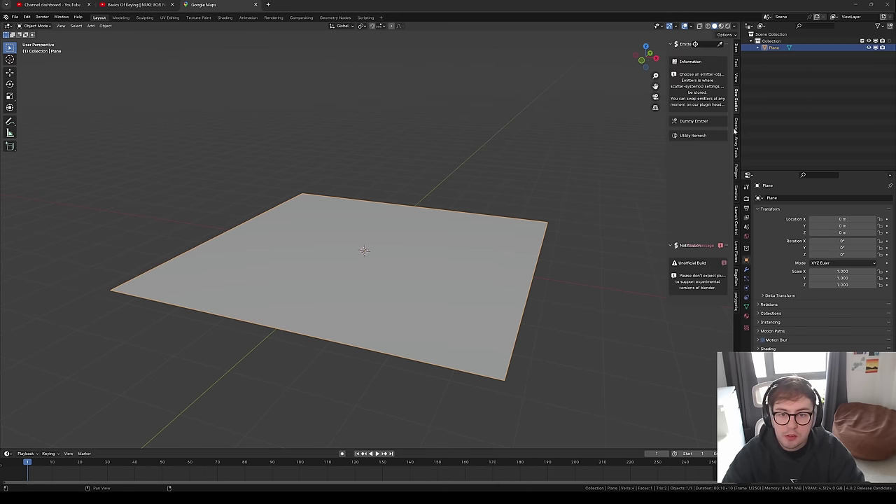
click(720, 43)
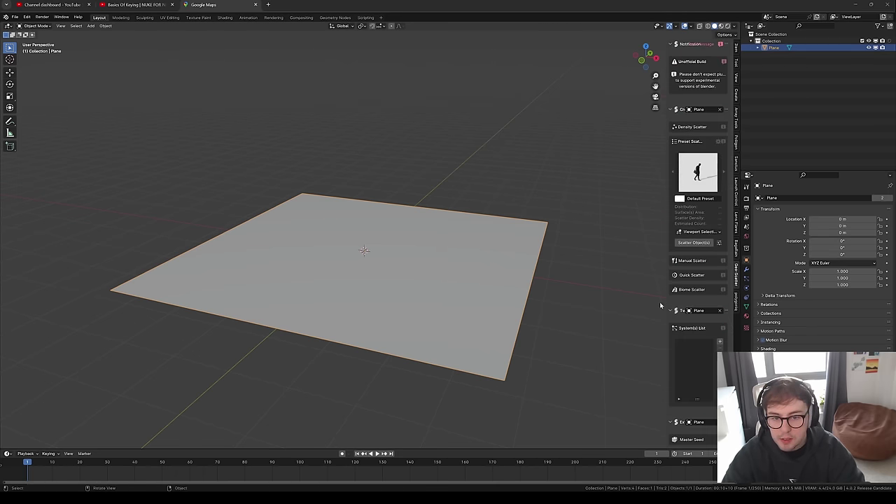
- Scatter the Forest 03 biome from the Plant Library over the plane
click(688, 220)
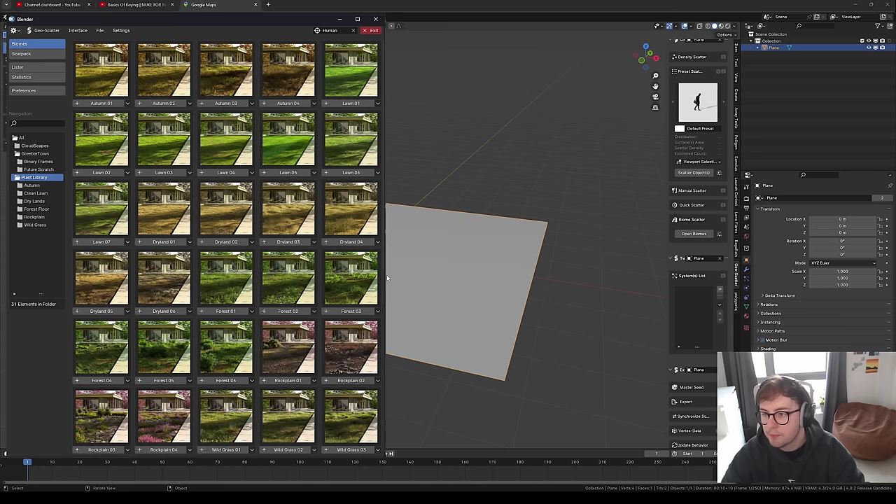
click(357, 279)
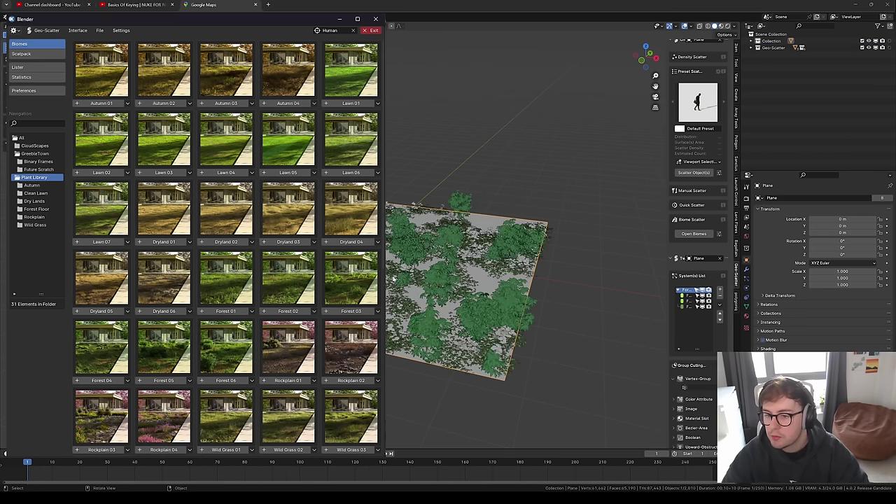
click(393, 279)
- Hide the overlays, switch to rendered shading, and examine the forest scatter on the plane from several distances
scroll(393, 278, up, 3)
middle_drag(393, 279, 419, 263)
key(shift+alt+z)
scroll(419, 264, down, 4)
scroll(410, 280, up, 3)
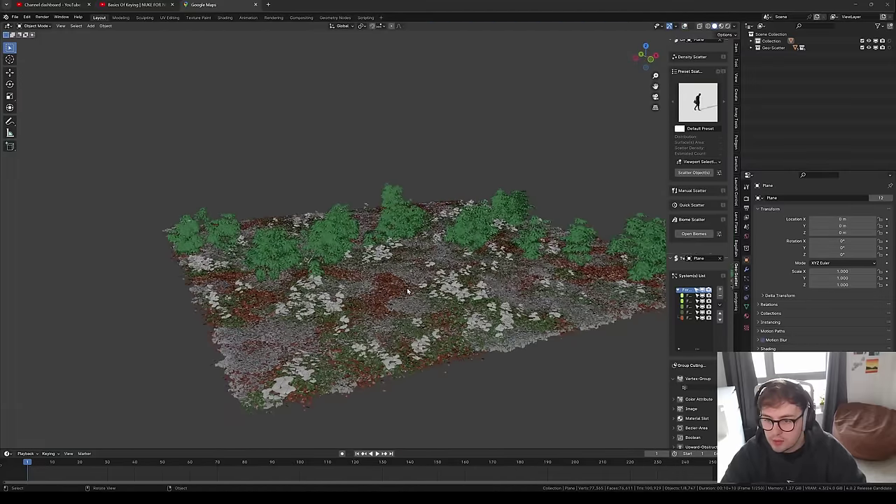
key(z)
click(402, 222)
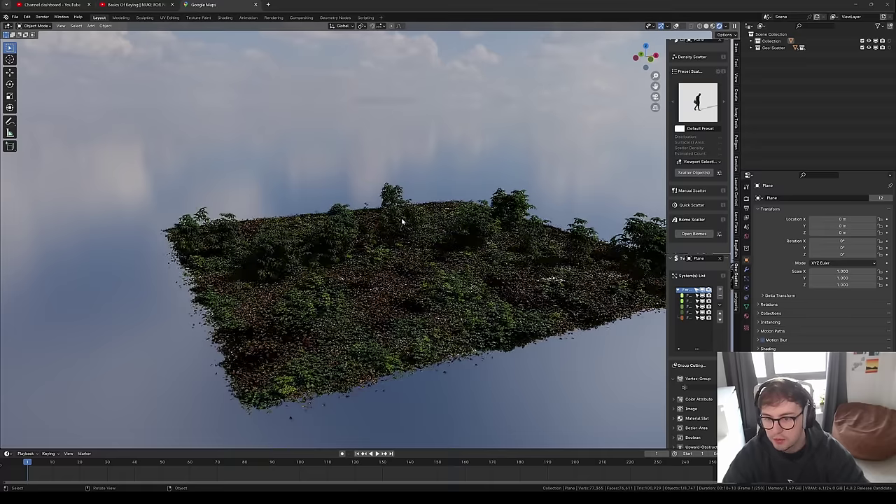
mouse_move(411, 236)
middle_down()
mouse_move(457, 295)
mouse_move(434, 325)
mouse_move(454, 304)
mouse_move(436, 314)
mouse_move(445, 268)
mouse_move(463, 301)
mouse_move(522, 288)
middle_up()
scroll(434, 326, up, 4)
scroll(464, 297, down, 4)
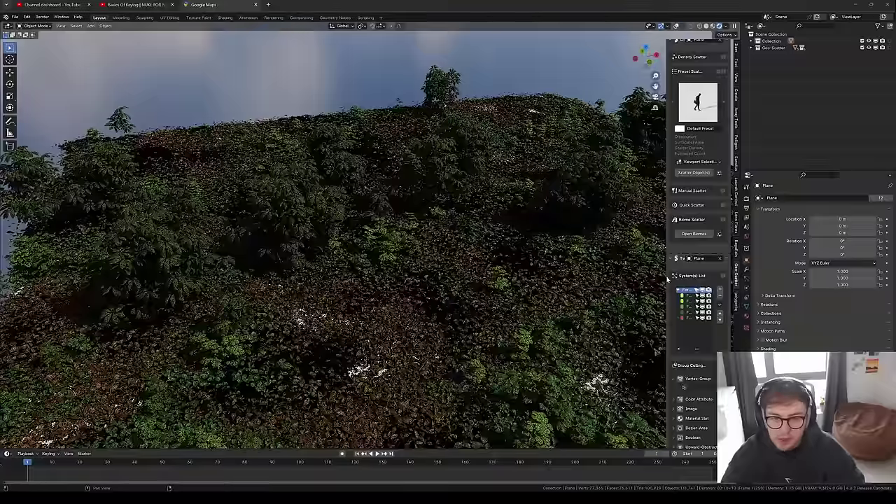
- Remove the forest scatter group from the plane
click(719, 295)
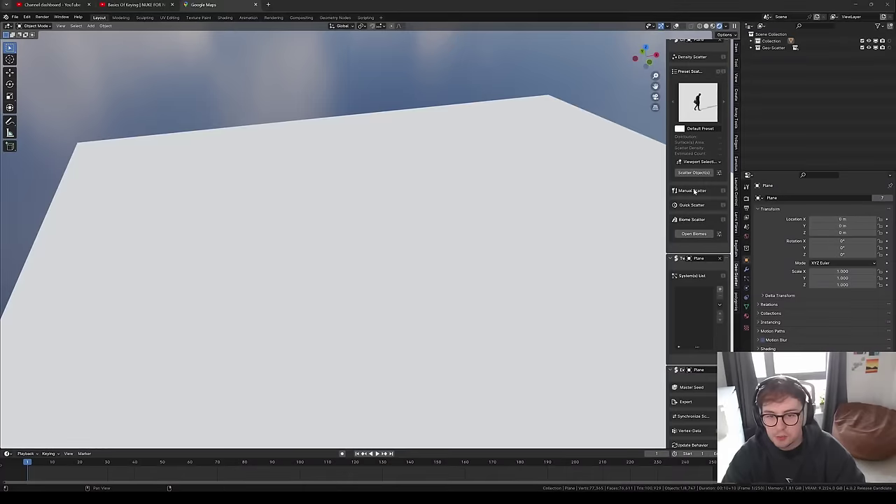
scroll(380, 260, down, 8)
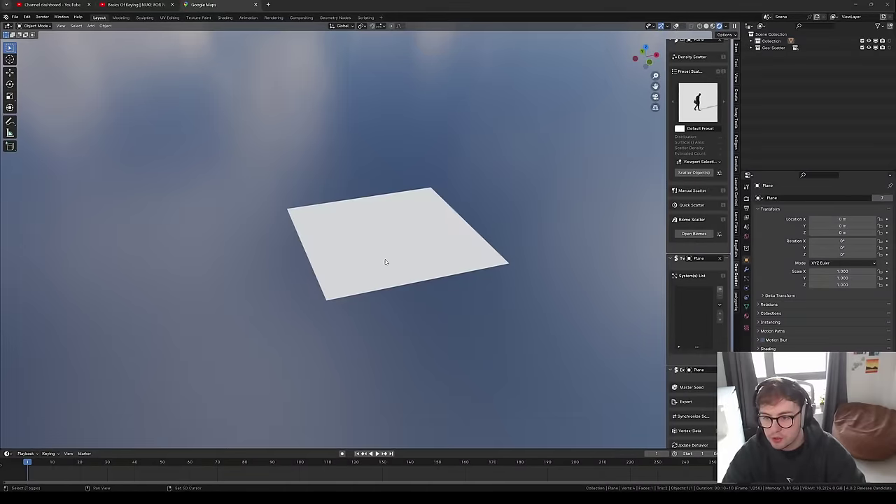
- Add a cube and move it along the X axis until it stands beside the plane
key(shift+a)
click(420, 267)
key(g)
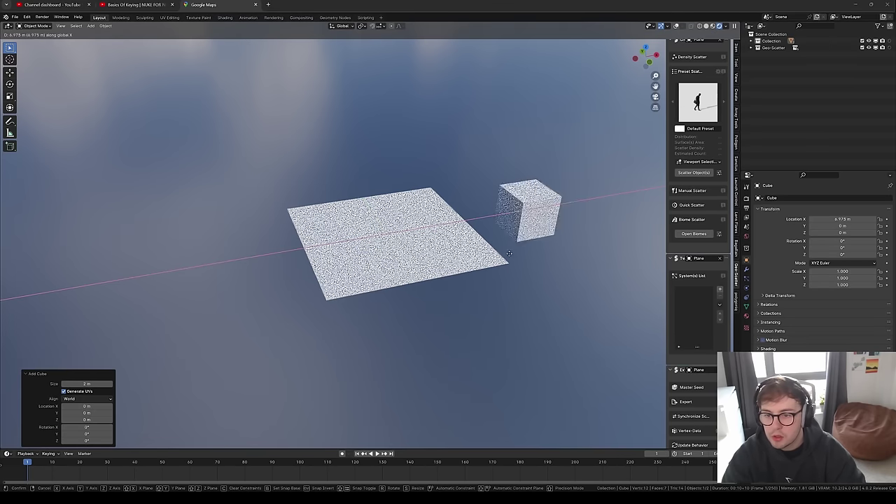
click(588, 240)
- Give the plane a new material with a dark grey base colour
click(493, 251)
click(748, 317)
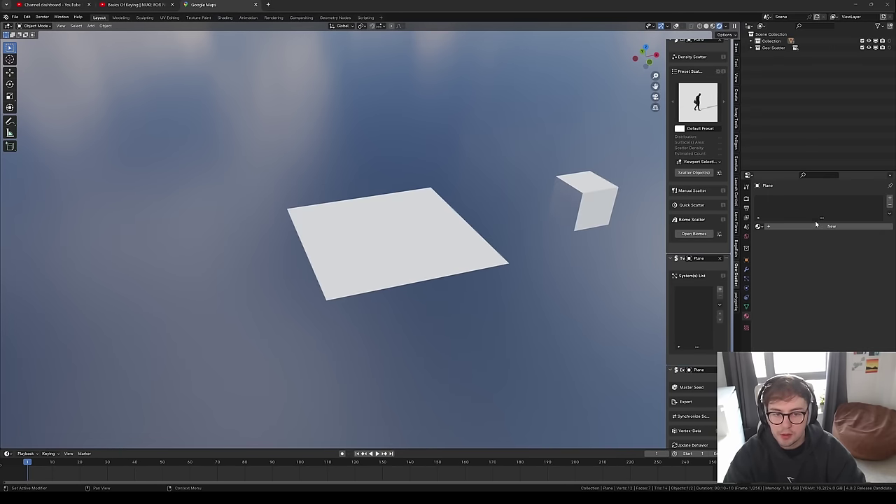
click(816, 229)
click(847, 268)
drag(878, 214, 878, 219)
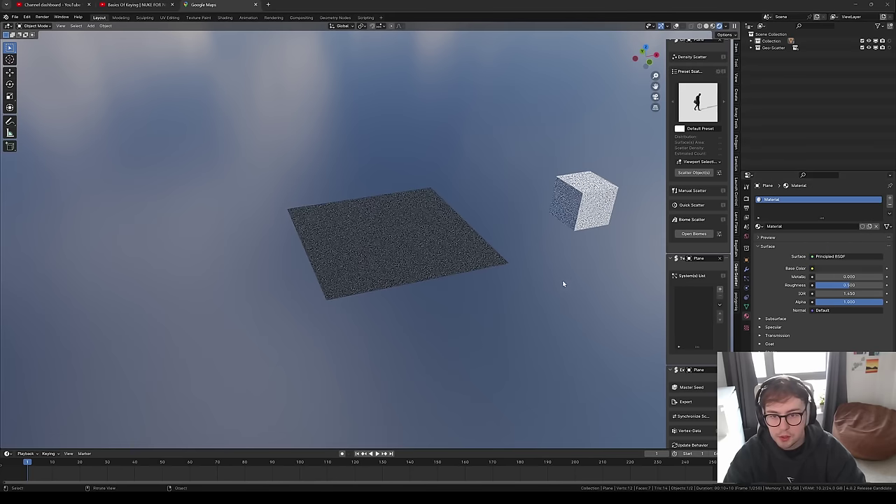
- Manually scatter the cube over the plane with the Spray Brush, with overlays shown, and finish the manual distribution
click(587, 201)
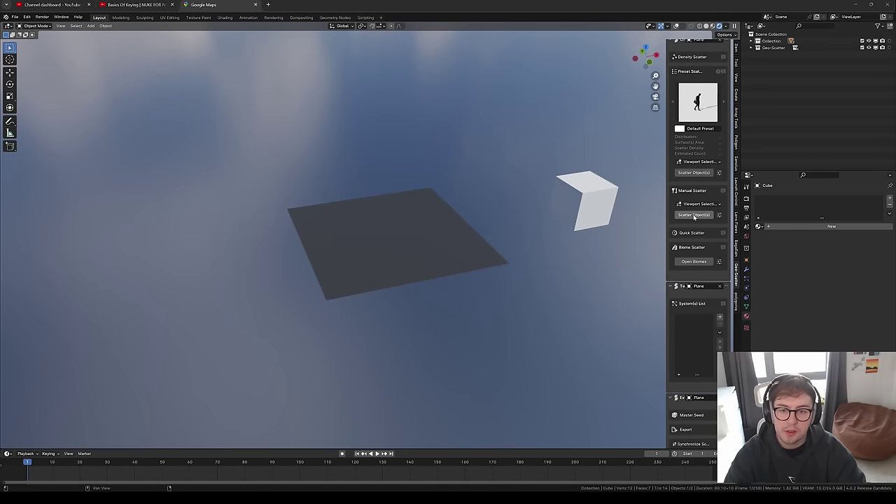
key(shift+alt+z)
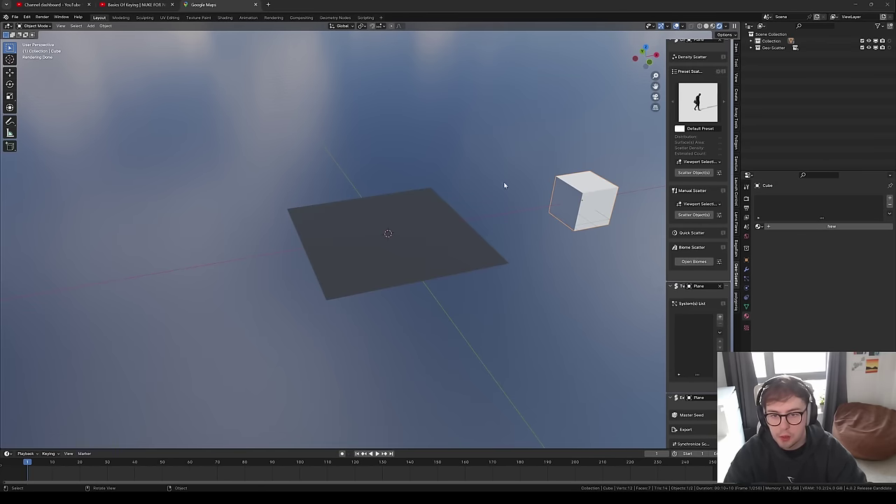
click(693, 214)
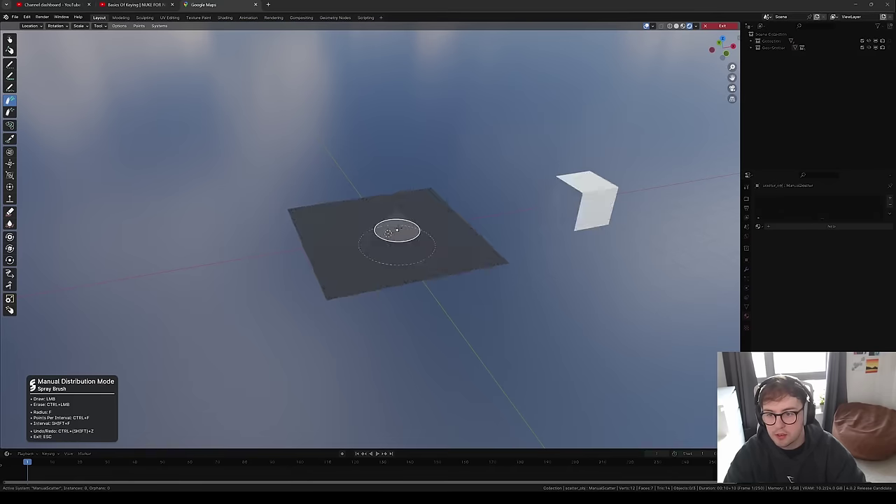
mouse_move(399, 228)
mouse_down()
mouse_move(419, 251)
mouse_move(336, 231)
mouse_move(362, 289)
mouse_move(458, 266)
mouse_move(519, 276)
mouse_up()
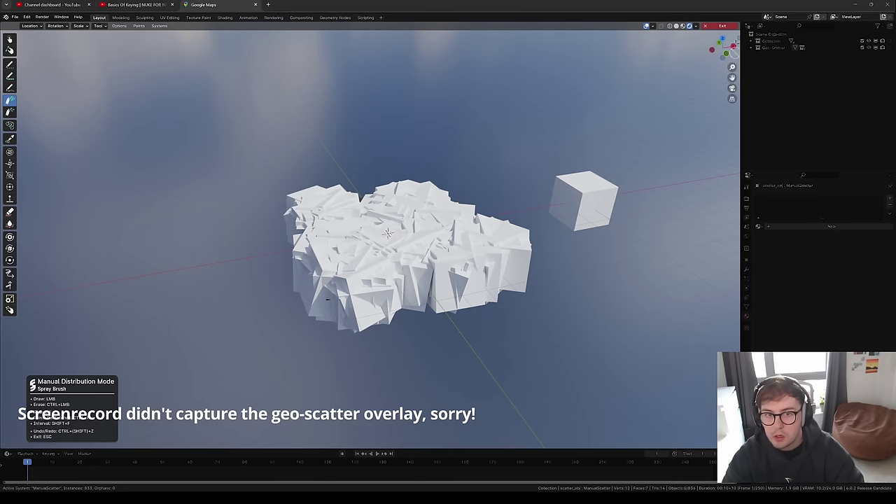
click(722, 26)
- Examine the rotation settings of the manual scatter system, including Align Normal and Random Rotation
scroll(703, 356, down, 3)
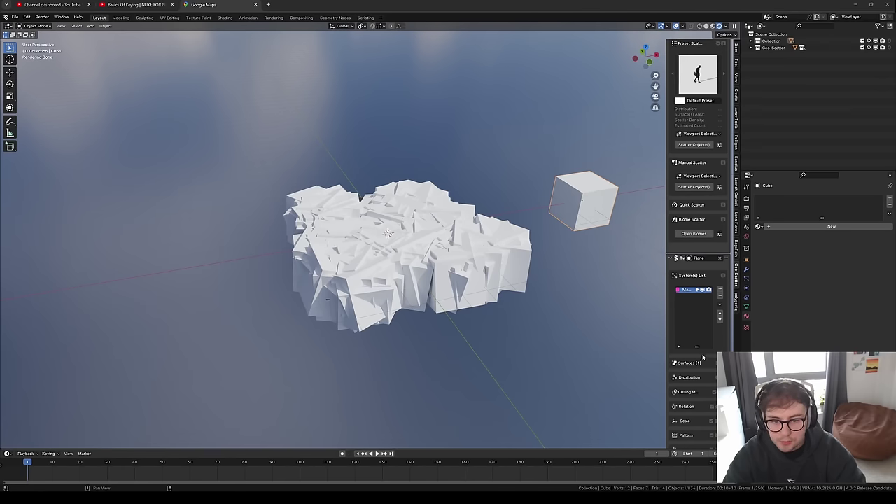
scroll(688, 379, down, 1)
click(689, 365)
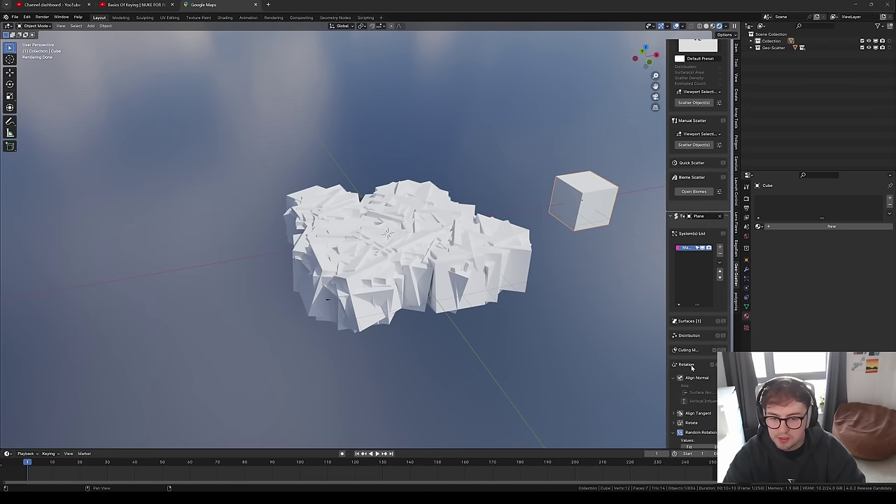
scroll(690, 367, down, 1)
click(680, 405)
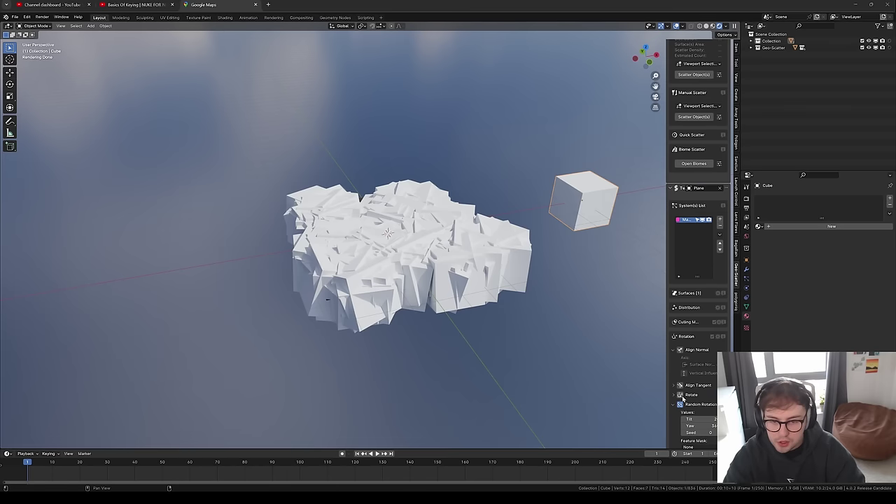
scroll(682, 399, down, 1)
click(686, 322)
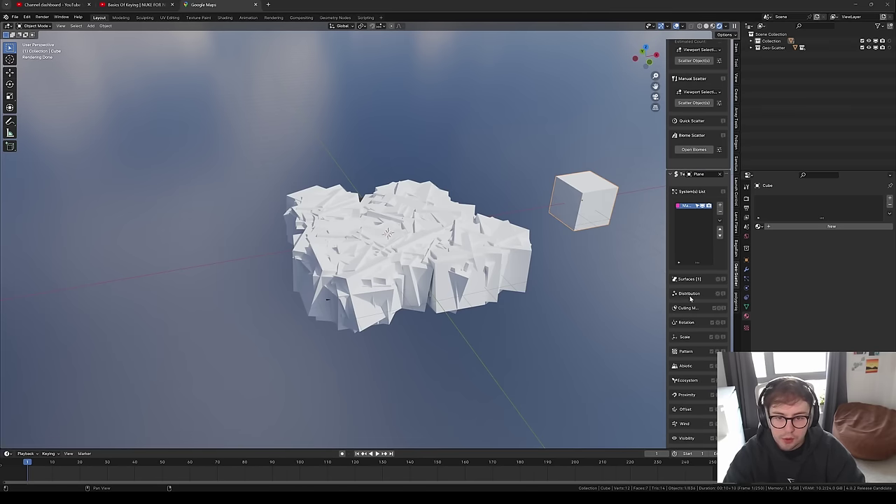
- Enable Default Scale for the scattered cubes and set its X, Y and Z factors to 0.2
click(687, 336)
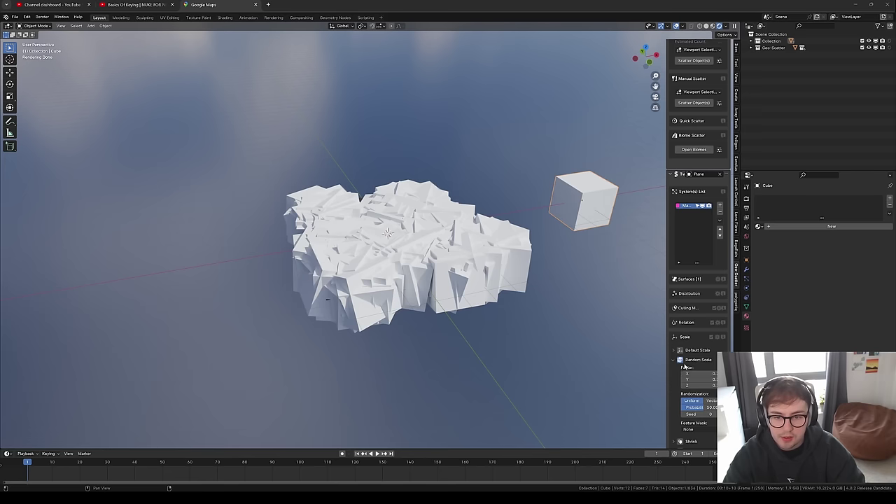
click(681, 352)
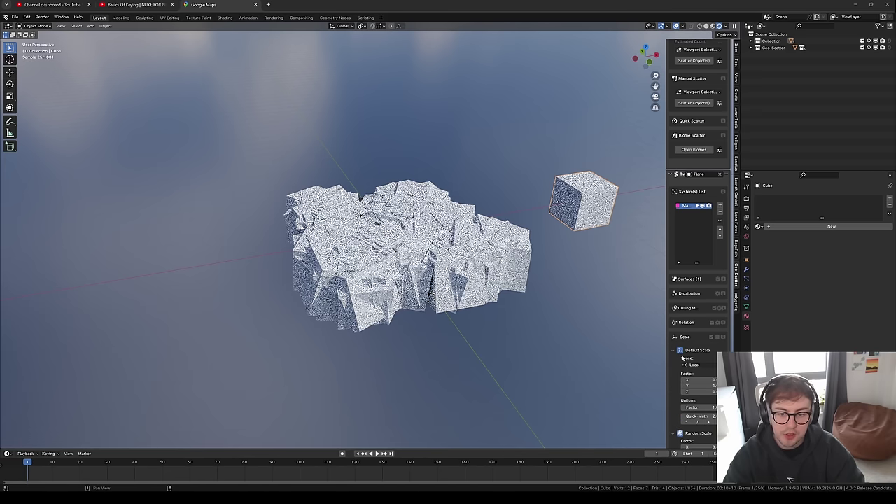
drag(704, 382, 704, 392)
text(0.2)
key(Return)
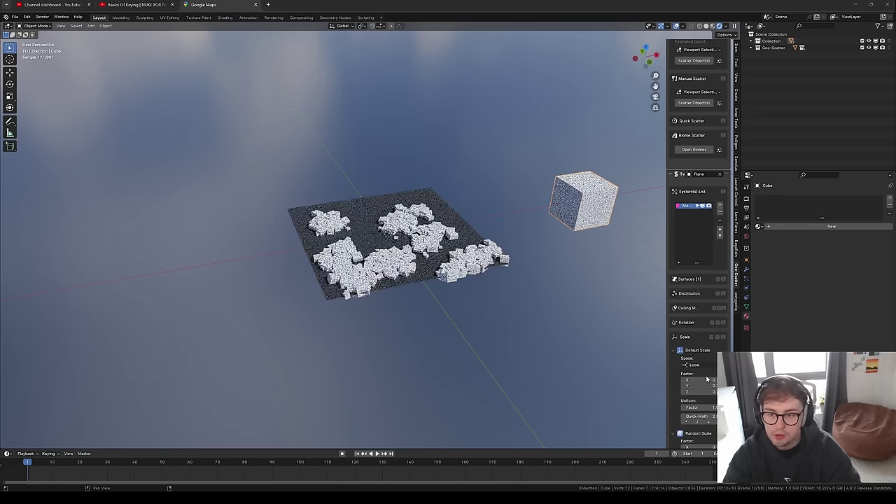
- Enable the Waves and Turbulence wind effects on the scattered cubes
middle_drag(560, 345, 566, 358)
scroll(567, 355, up, 5)
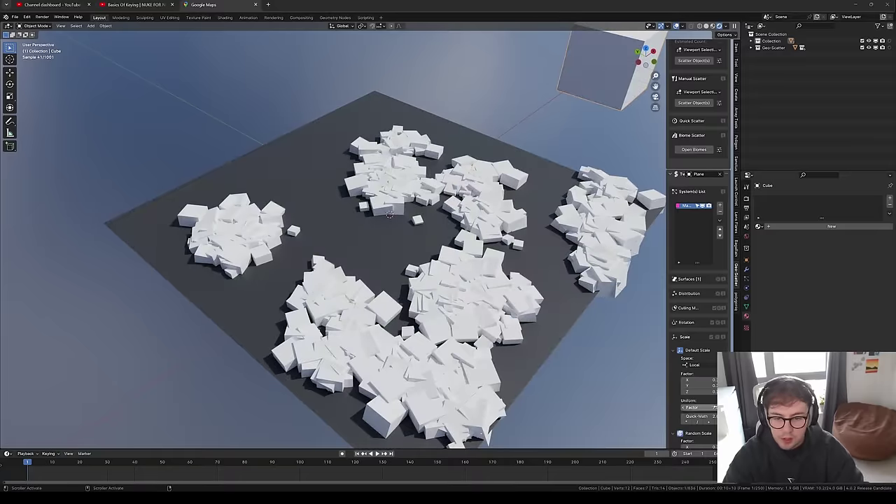
scroll(705, 418, down, 3)
scroll(707, 427, down, 6)
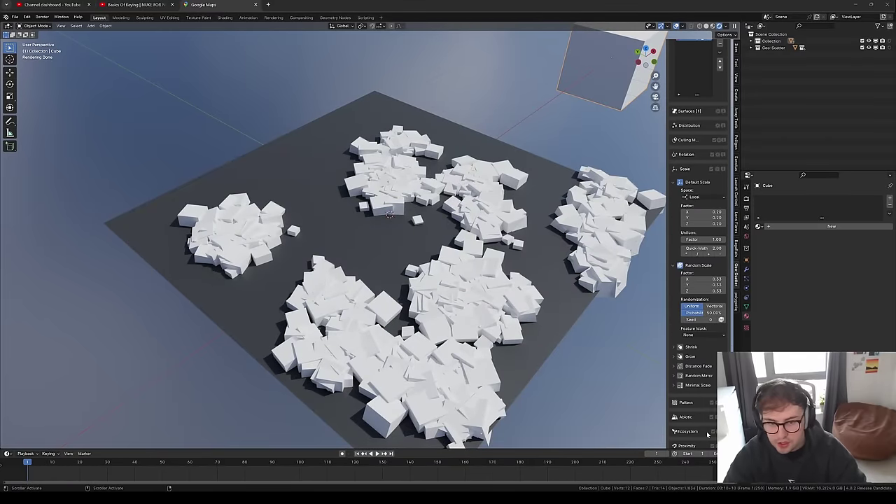
scroll(704, 430, down, 3)
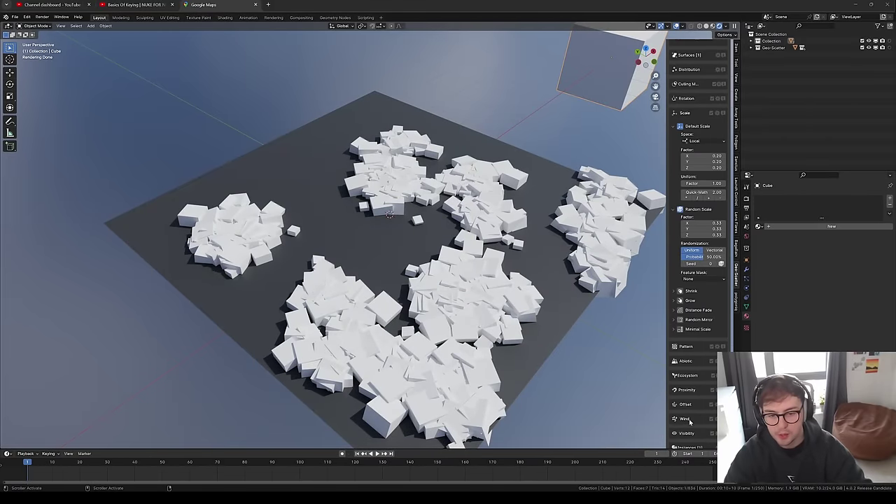
click(686, 419)
click(680, 432)
click(680, 442)
- Play back the timeline to examine the wind motion of the scattered cubes up close and from farther away
shift+middle_drag(497, 350, 425, 235)
scroll(436, 292, up, 4)
key(space)
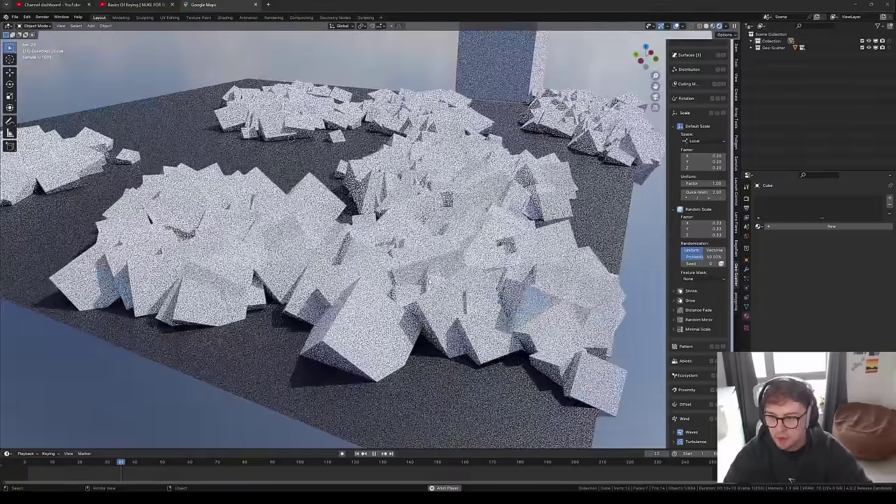
key(space)
scroll(434, 270, down, 6)
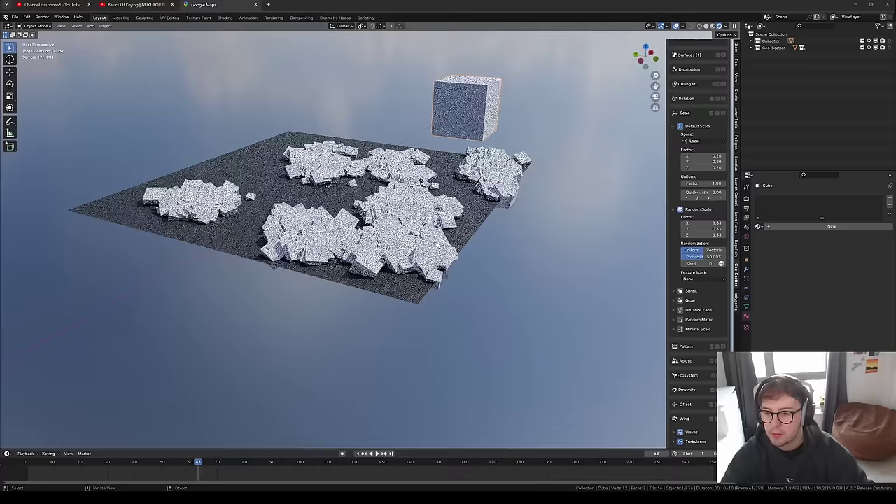
middle_drag(431, 228, 476, 257)
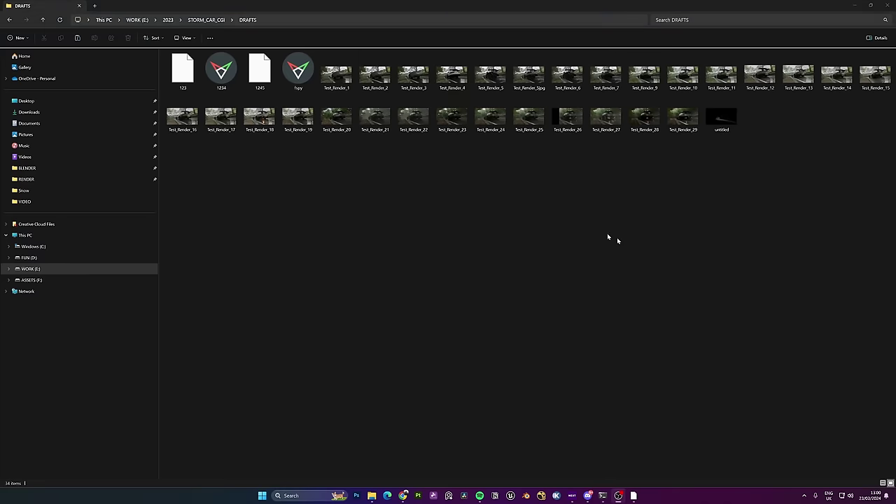
- Open Test_Render_1 from the DRAFTS folder and examine the car render closely
click(617, 239)
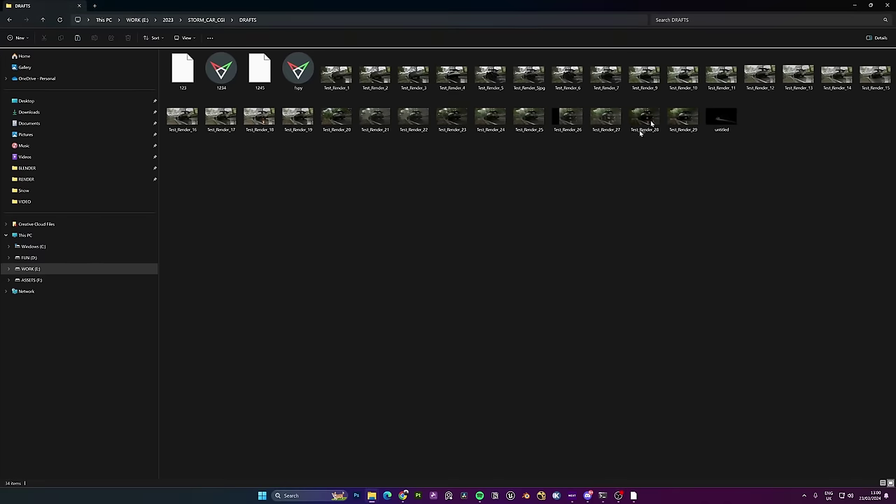
double_click(336, 74)
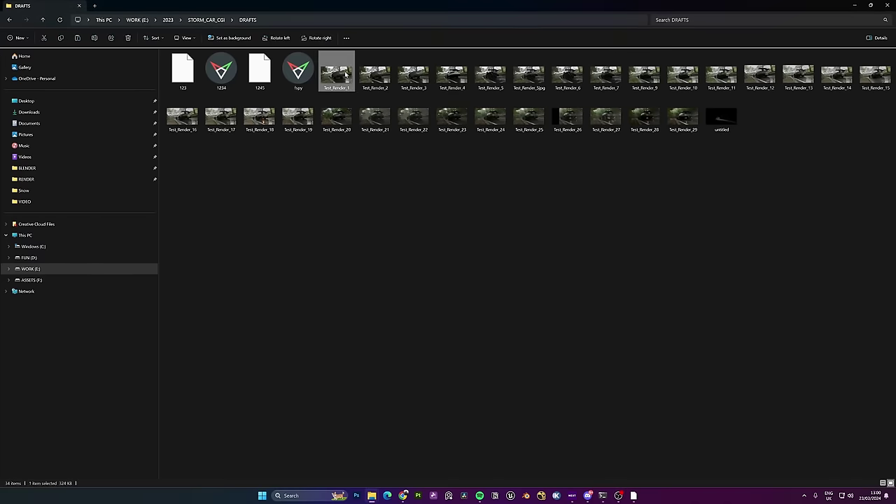
scroll(501, 243, up, 2)
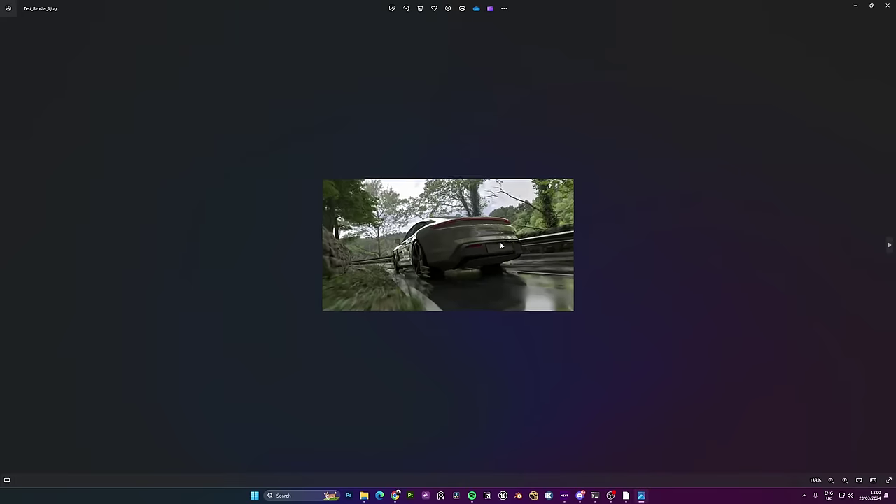
scroll(502, 243, down, 2)
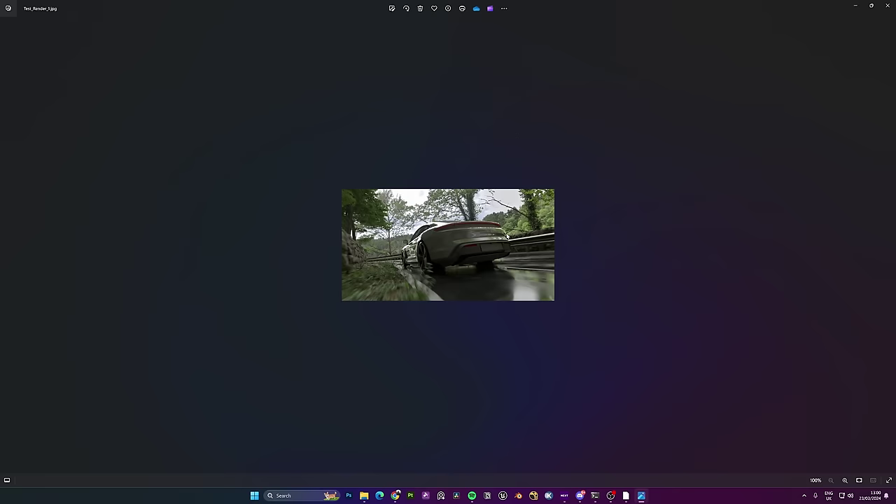
scroll(455, 253, up, 1)
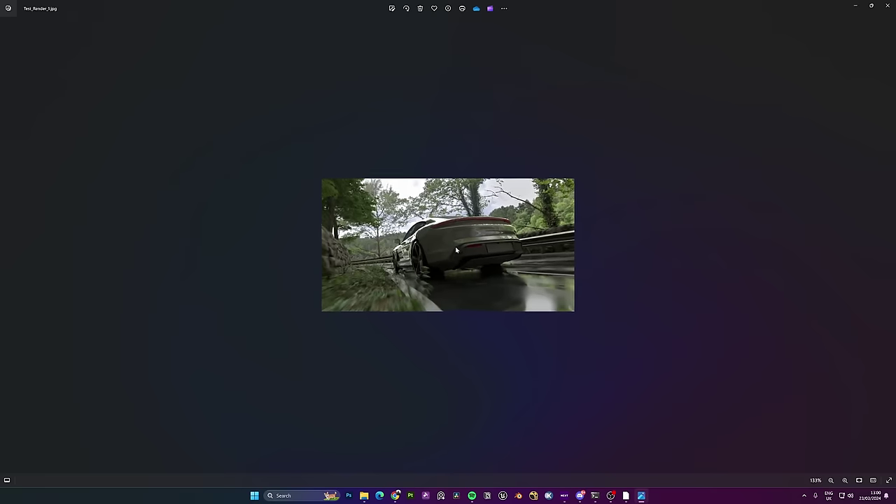
scroll(445, 265, down, 1)
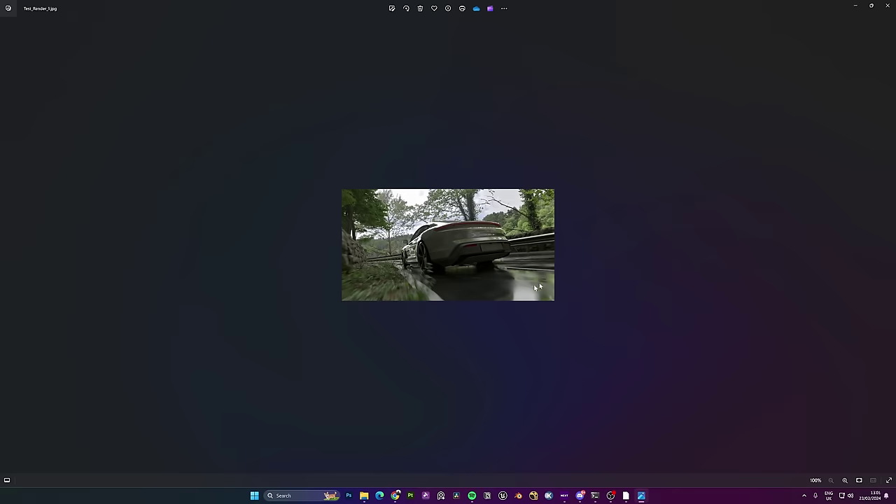
- Step through the draft renders from Test_Render_1 to Test_Render_11 to compare the scene's progress
key(Right)
key(Right)
key(Right)
key(Left)
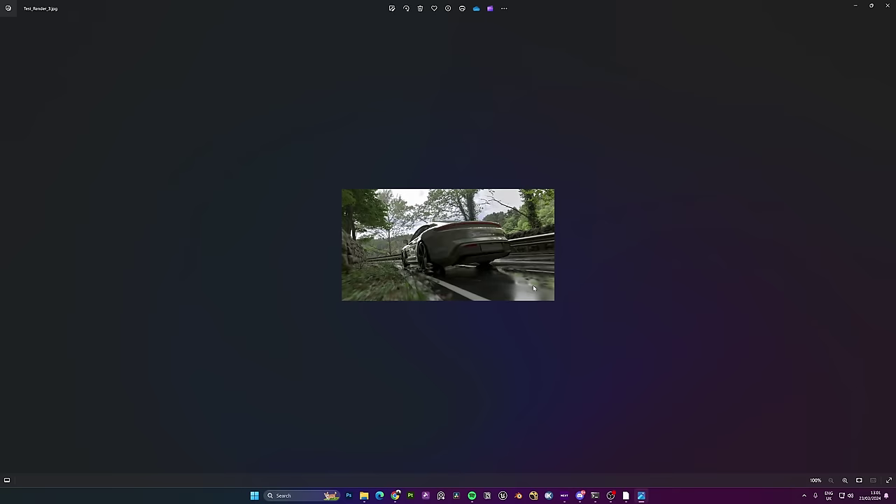
key(Right)
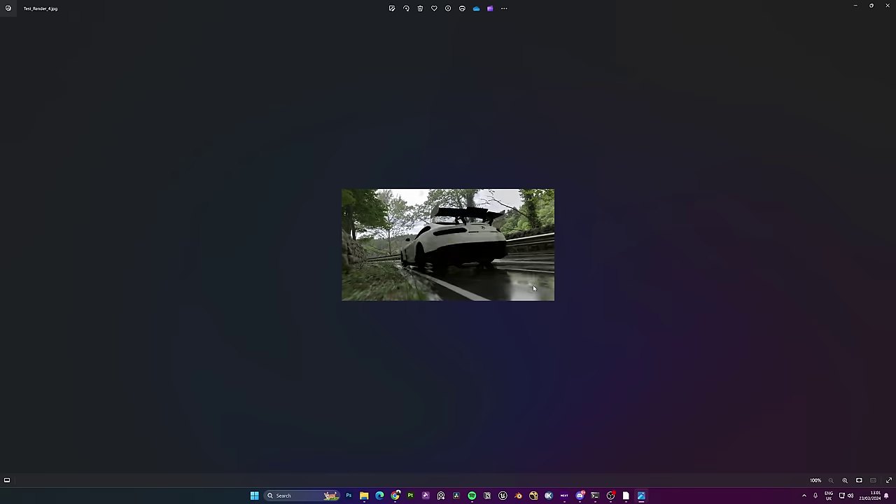
key(Right)
key(Right)
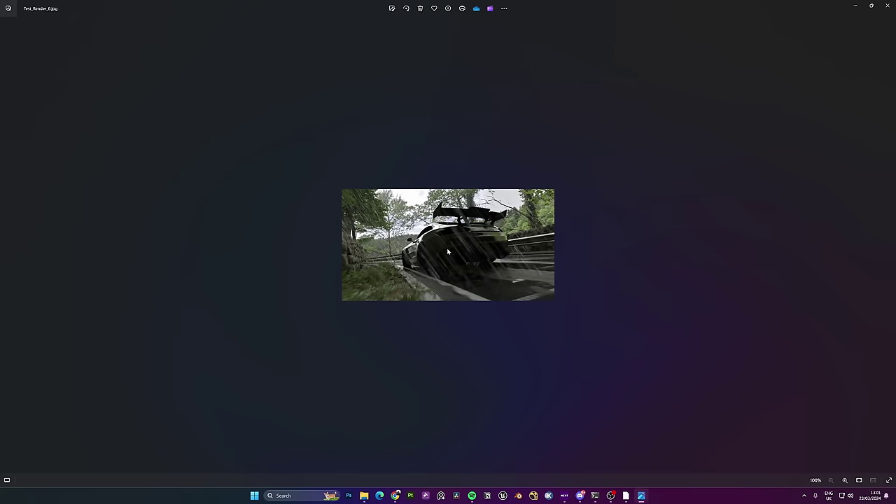
key(Right)
key(Right)
key(Right)
key(Right)
key(Right)
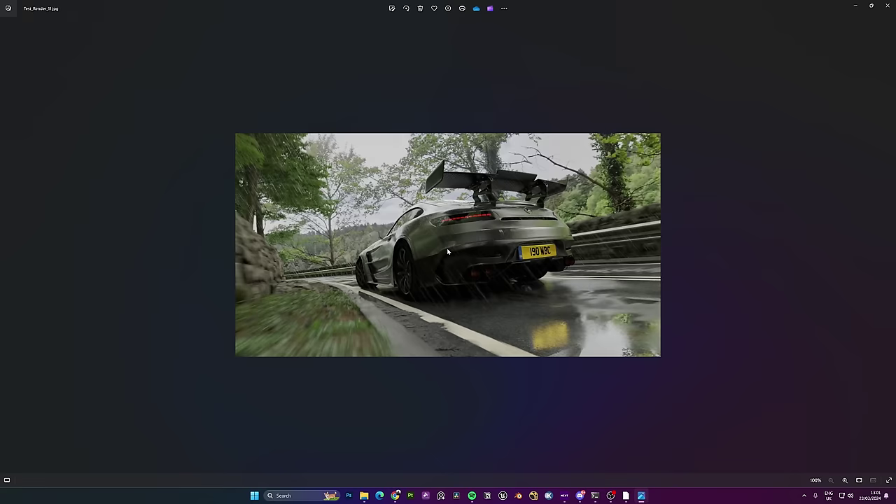
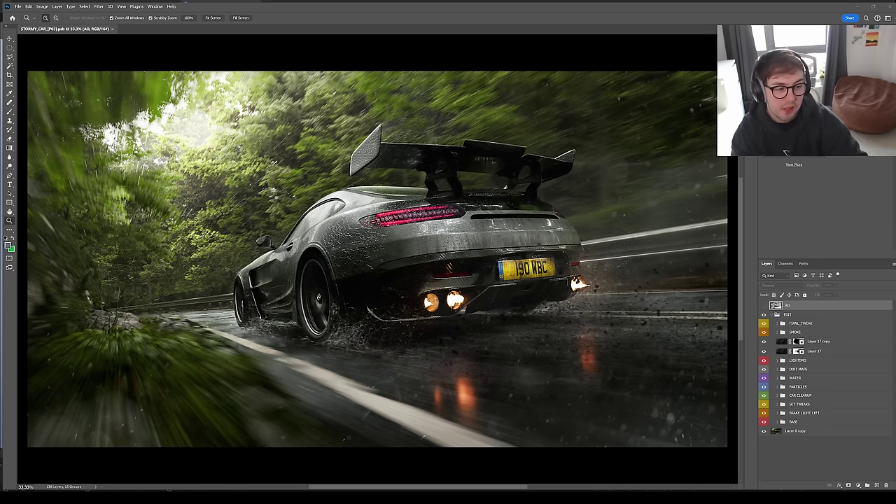
- In Photoshop, hide the EDIT layer group in STORMY_CAR_[P03].psb and examine the underlying render's exhaust flames and background foliage up close
click(764, 318)
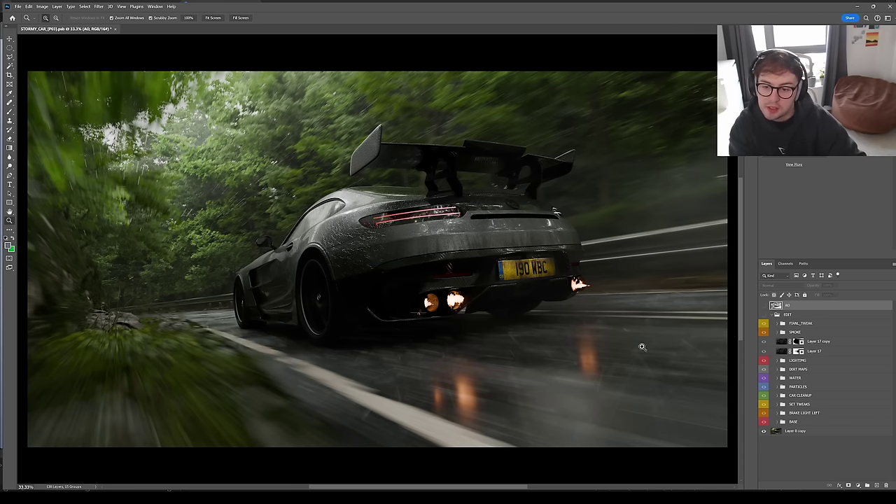
alt+scroll(463, 301, up, 1)
alt+scroll(463, 301, up, 3)
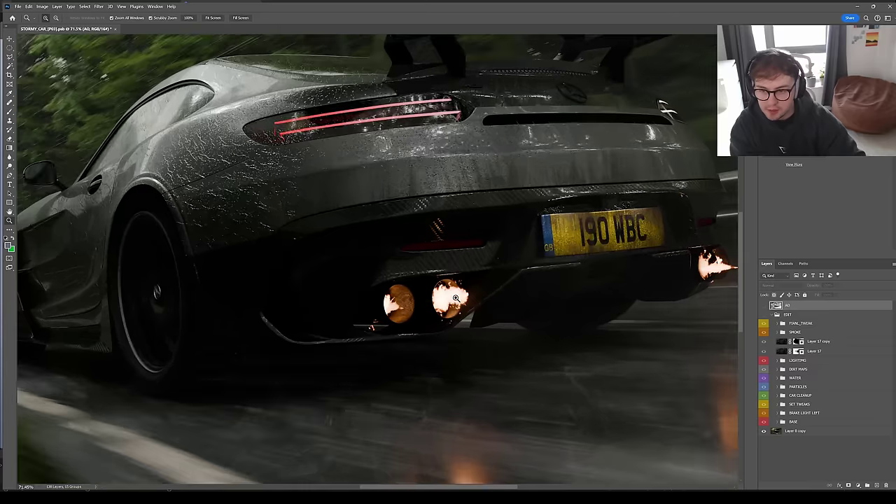
alt+scroll(485, 372, down, 3)
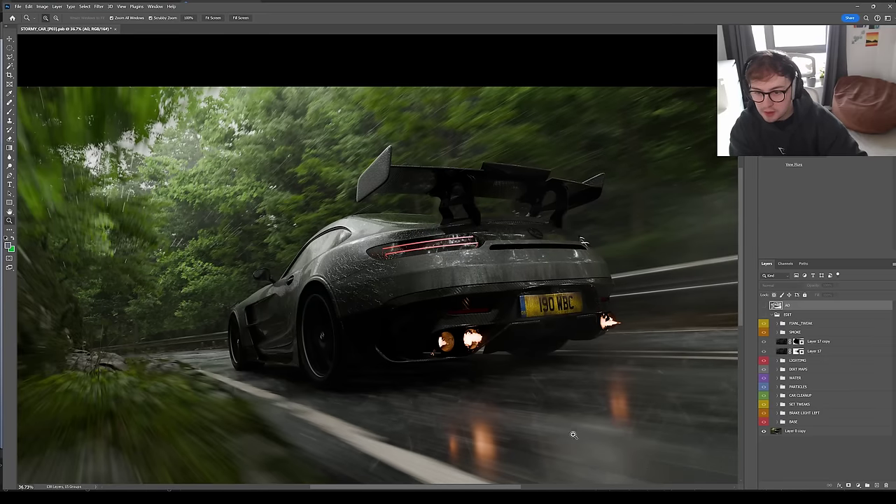
alt+scroll(250, 171, up, 5)
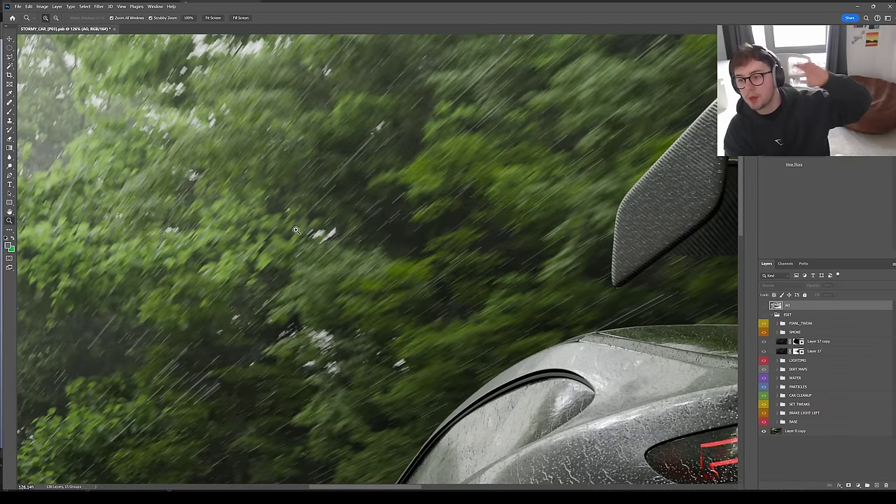
- Examine the raw render's background foliage, rain streaks, rear wing and brake light up close
alt+scroll(335, 175, up, 3)
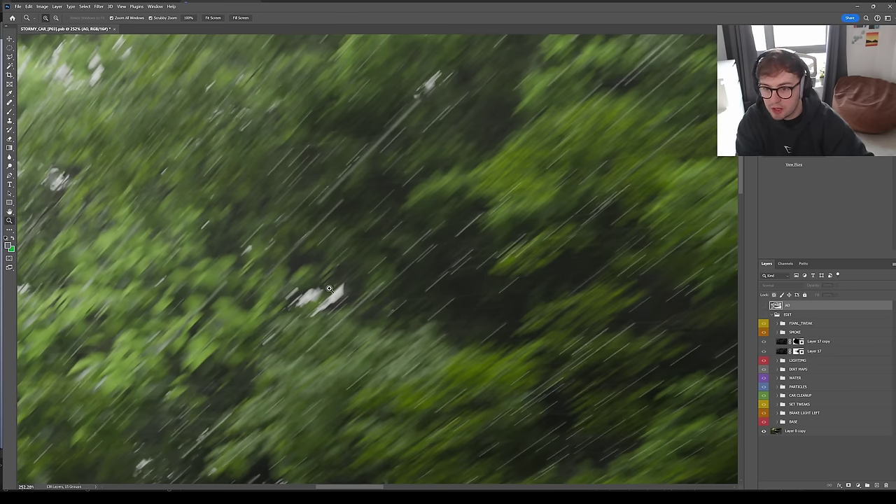
alt+scroll(400, 270, down, 5)
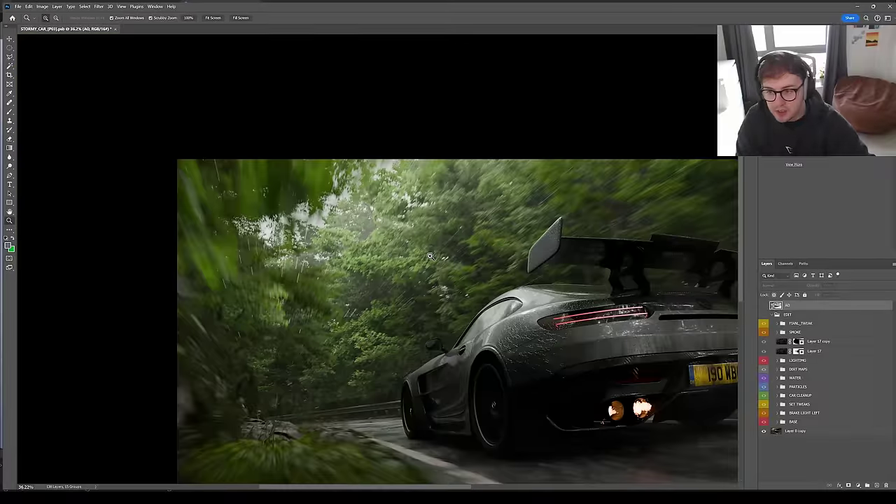
alt+scroll(448, 282, down, 4)
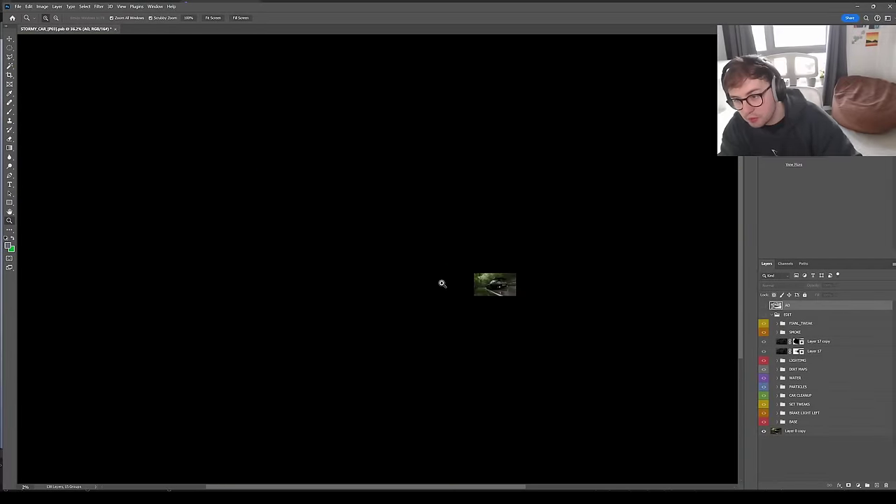
alt+scroll(472, 280, up, 8)
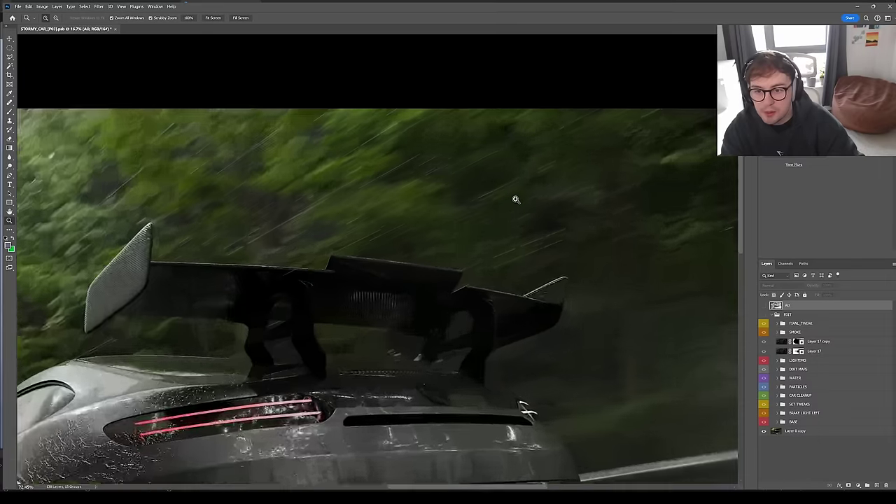
alt+scroll(399, 222, up, 3)
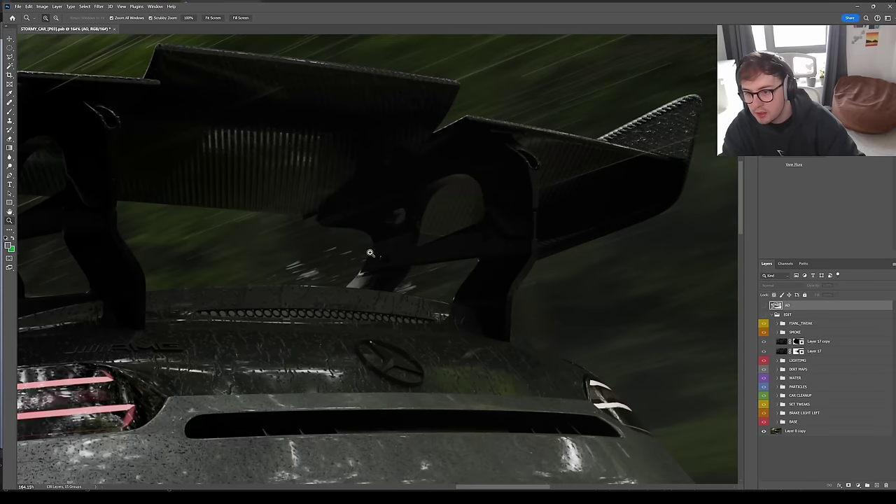
alt+scroll(371, 253, down, 4)
drag(516, 177, 485, 229)
alt+scroll(327, 196, up, 5)
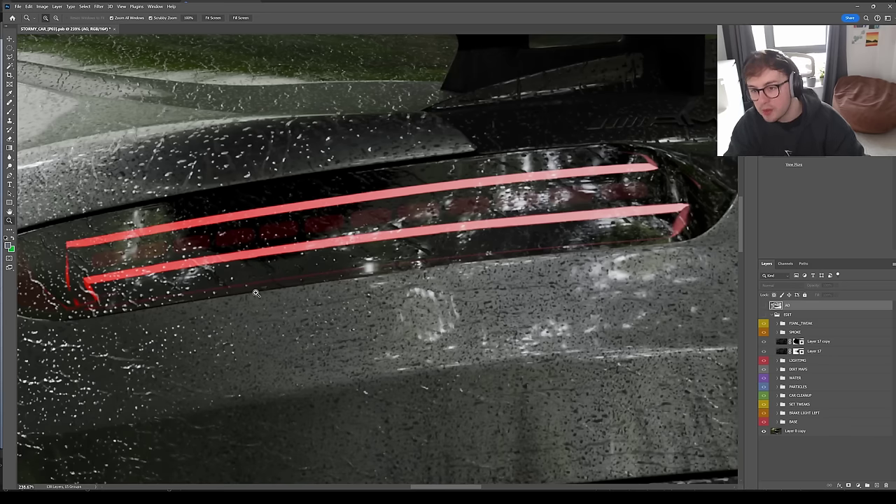
- Show the EDIT layer group again and examine the edited brake light, wet bodywork and wheel spray
alt+scroll(469, 235, down, 5)
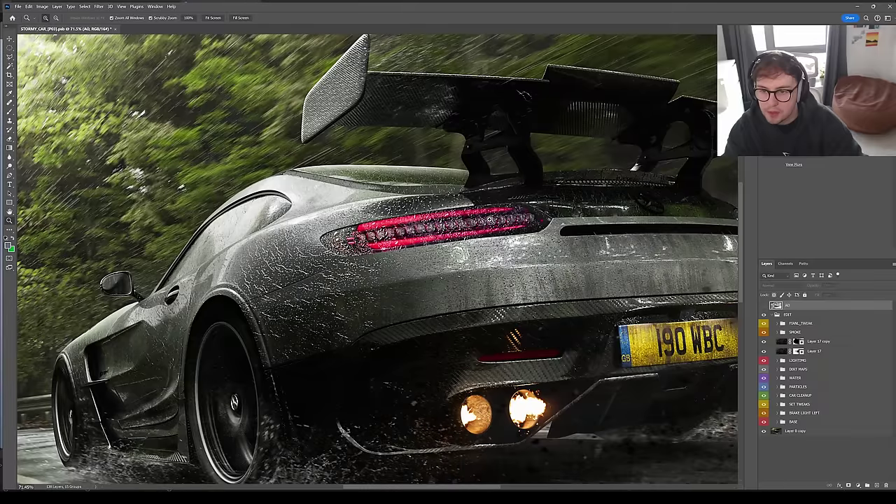
alt+scroll(490, 221, up, 3)
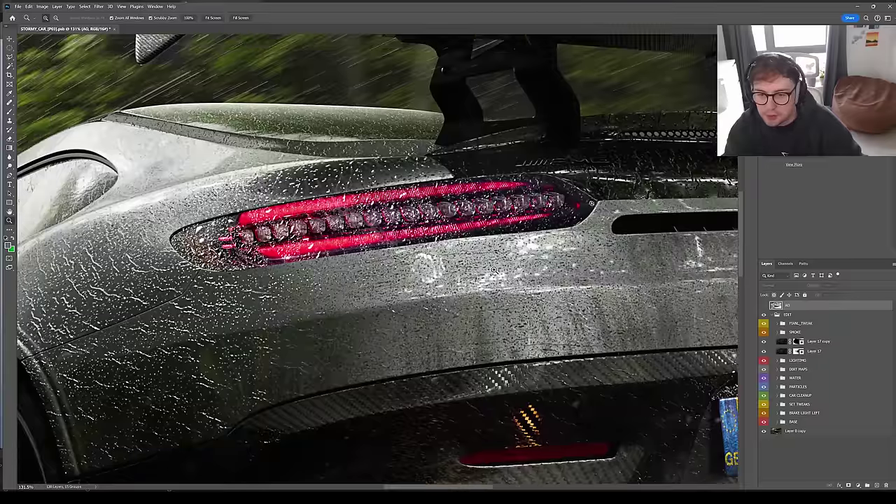
drag(143, 230, 462, 239)
drag(263, 335, 445, 190)
alt+scroll(440, 233, down, 1)
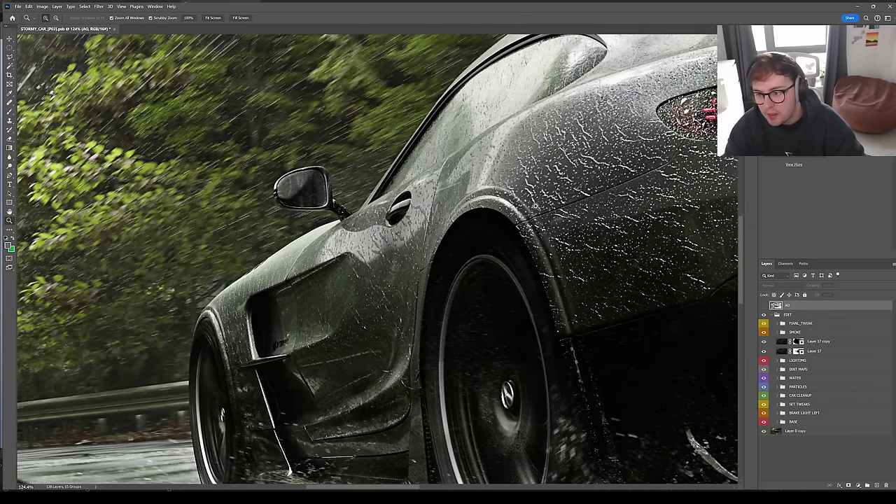
drag(263, 293, 304, 216)
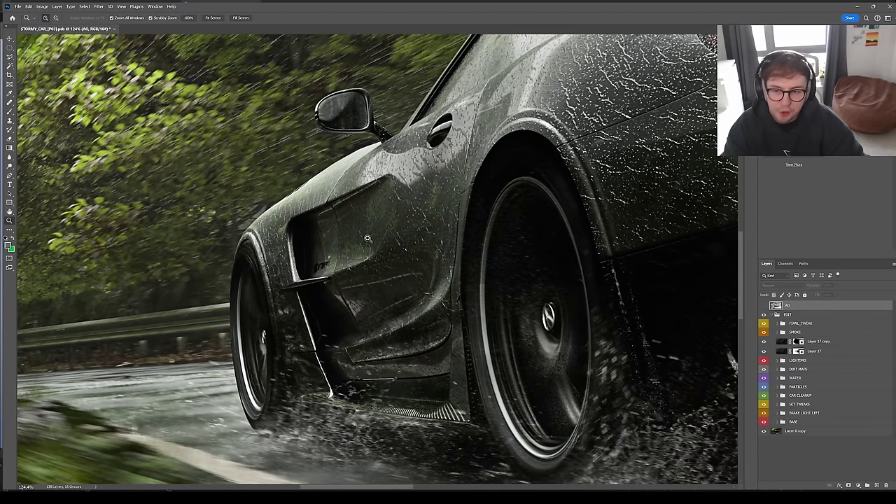
drag(339, 272, 320, 270)
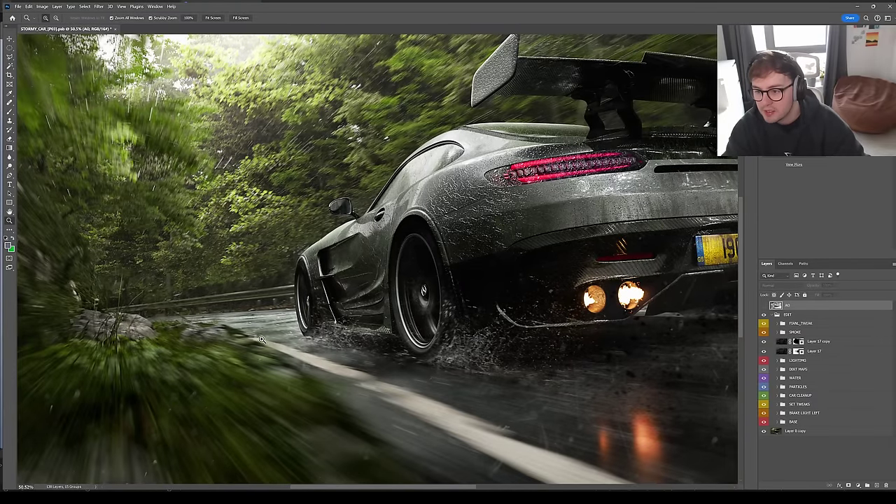
- Examine the blurred foreground foliage and roadside rocks in the edited image, then the whole frame
drag(261, 340, 197, 285)
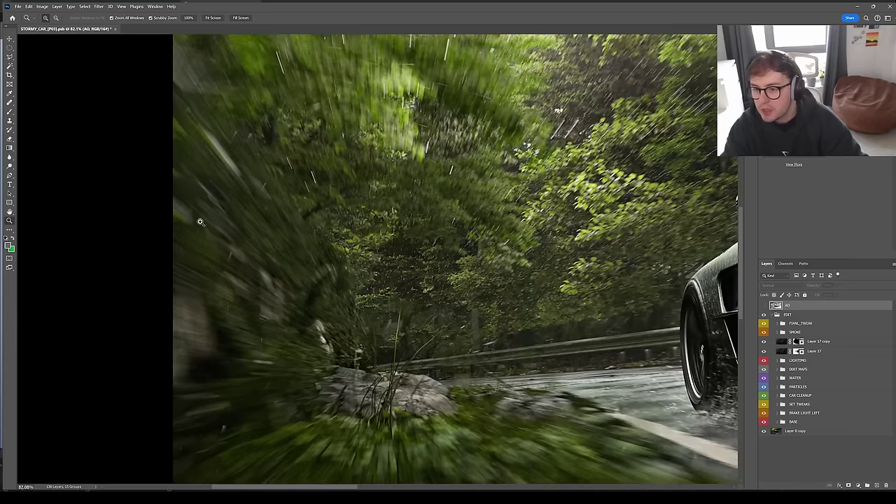
drag(394, 333, 369, 254)
drag(513, 350, 488, 346)
drag(546, 304, 296, 357)
drag(242, 255, 306, 217)
drag(400, 298, 364, 301)
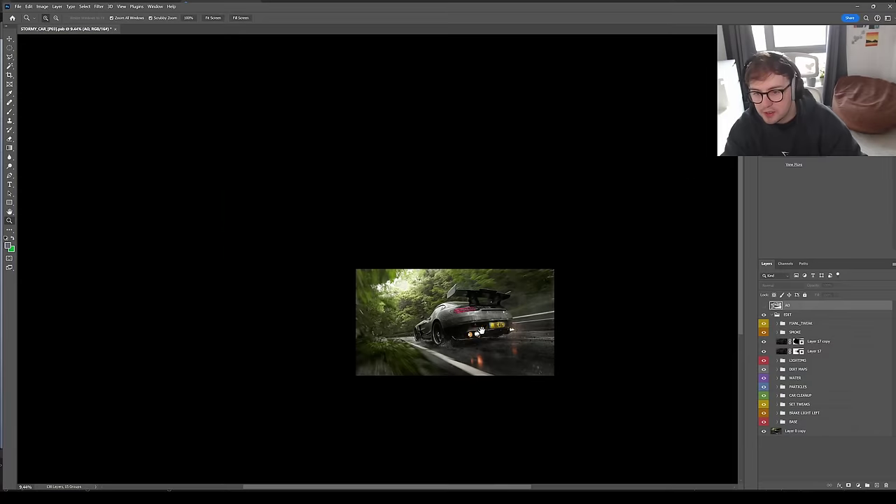
- Examine the number plate, exhaust flames and flying debris behind the car in the edited image
alt+scroll(514, 343, up, 12)
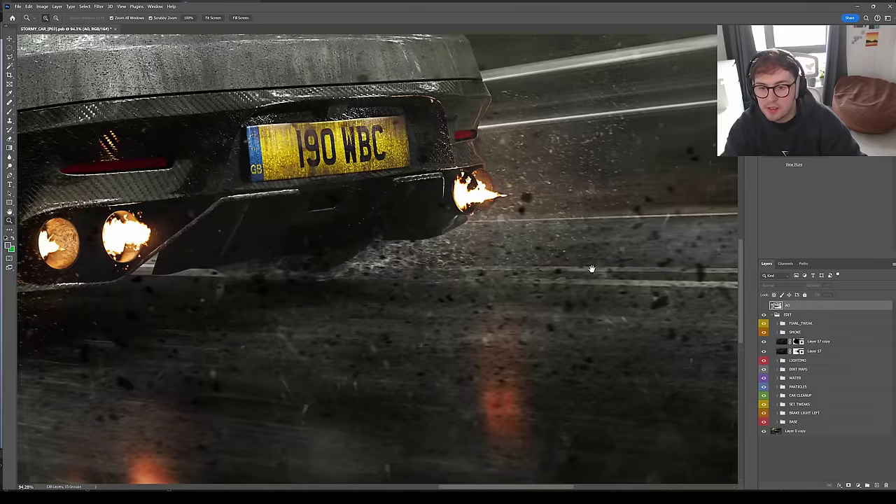
drag(592, 267, 527, 387)
alt+scroll(587, 288, up, 3)
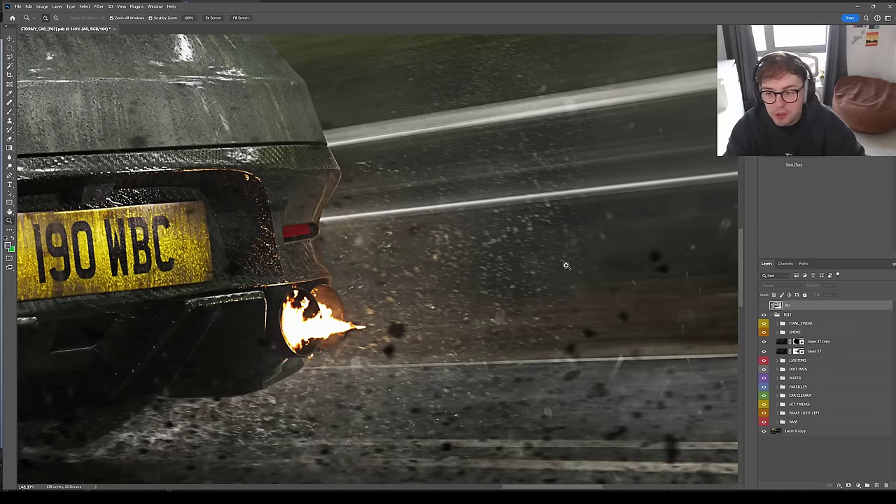
drag(366, 301, 489, 296)
alt+scroll(488, 297, down, 6)
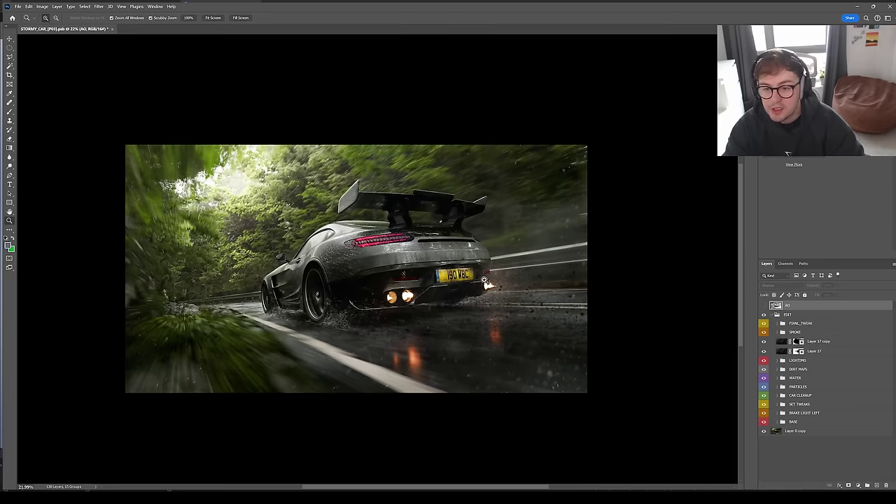
- Hide all layers and groups inside EDIT from FINAL_TWEAK down to BRAKE LIGHT LEFT, keeping only BASE visible
drag(356, 232, 369, 231)
drag(368, 230, 442, 233)
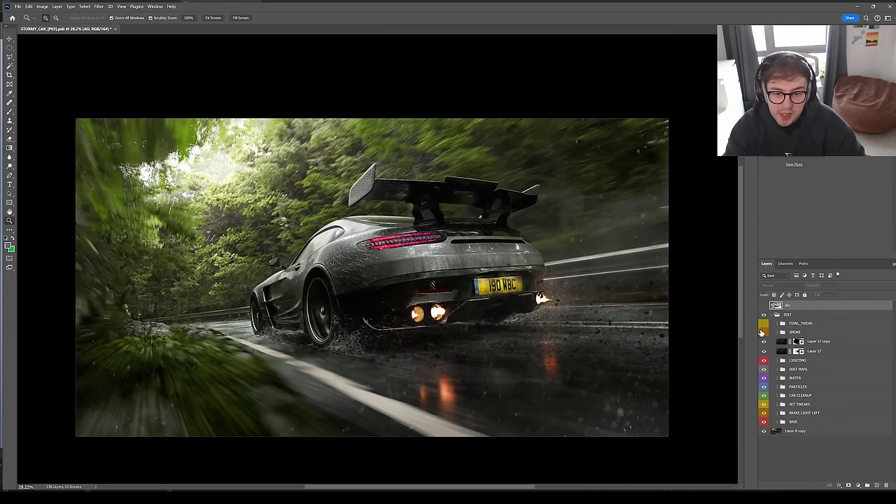
drag(761, 332, 764, 423)
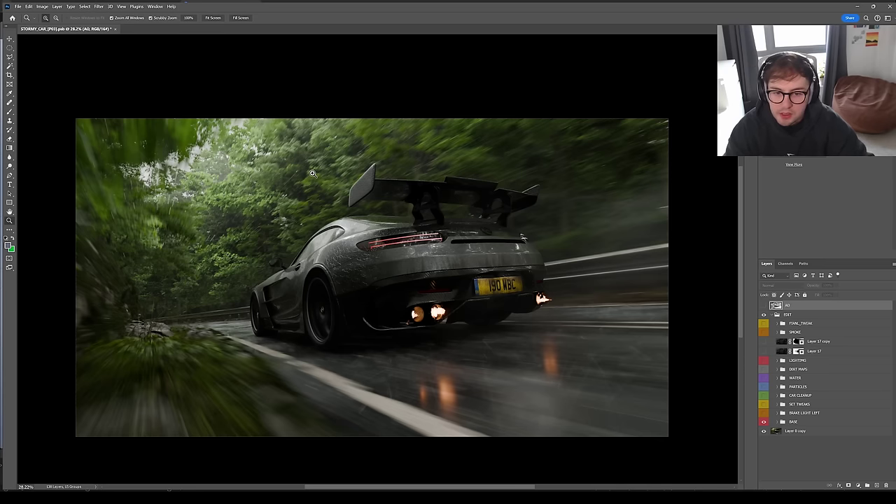
- Toggle the BASE group's visibility repeatedly to compare the image with and without it, leaving it visible
click(763, 422)
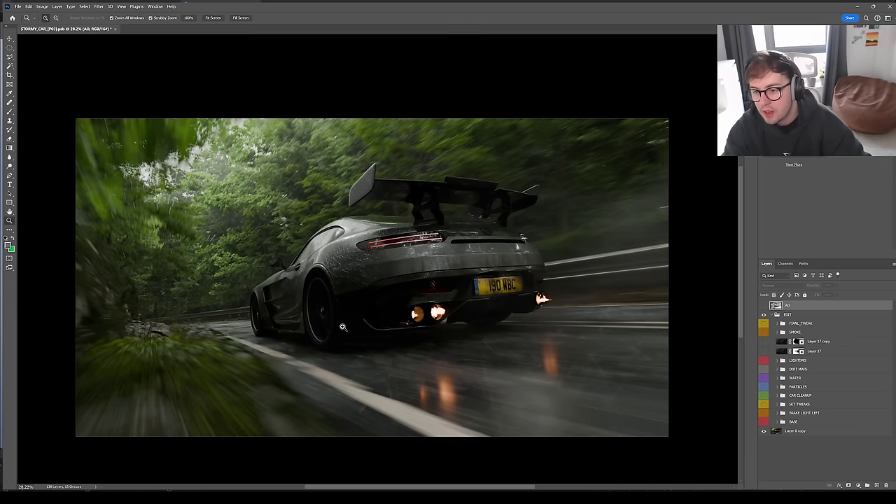
click(763, 421)
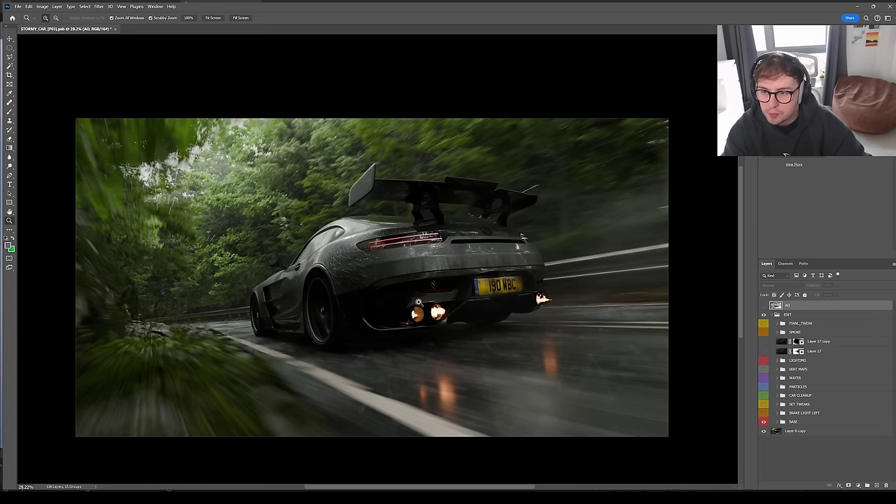
click(763, 422)
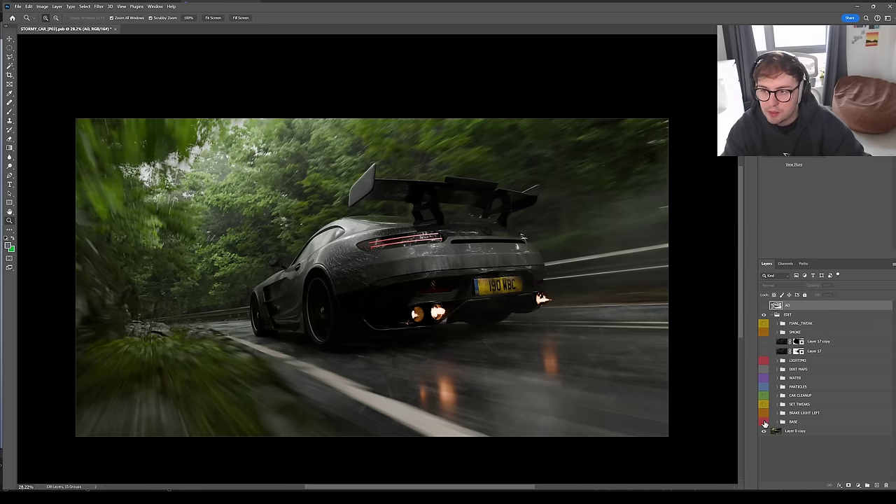
click(764, 421)
click(764, 422)
click(764, 421)
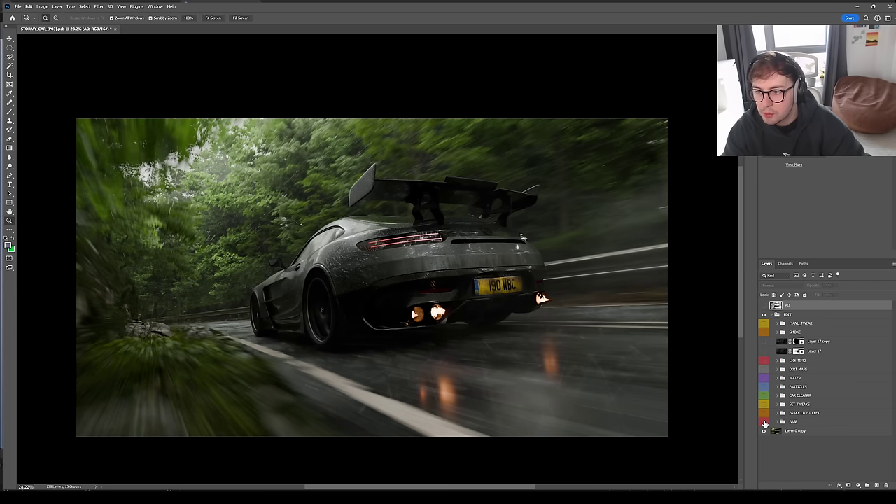
click(764, 421)
click(763, 422)
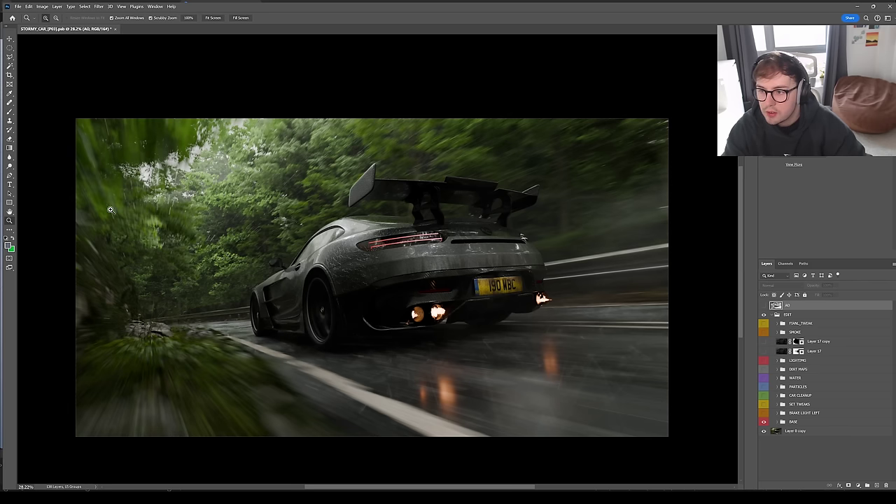
click(764, 421)
click(764, 421)
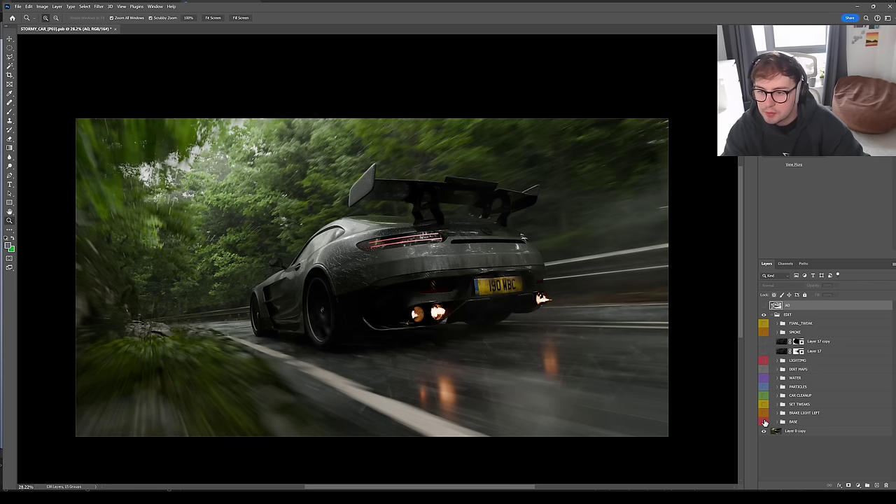
click(764, 422)
click(764, 421)
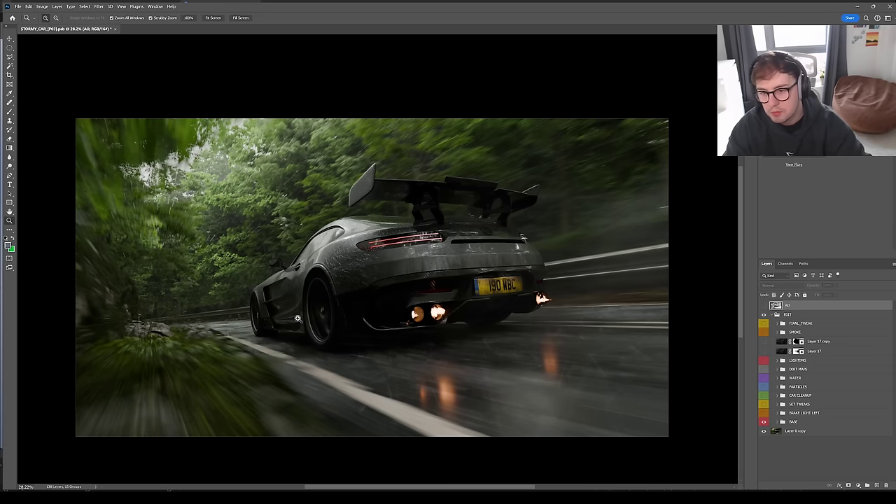
- Show the BRAKE LIGHT LEFT group and expand it to reveal its layers over a close view of the light
click(763, 414)
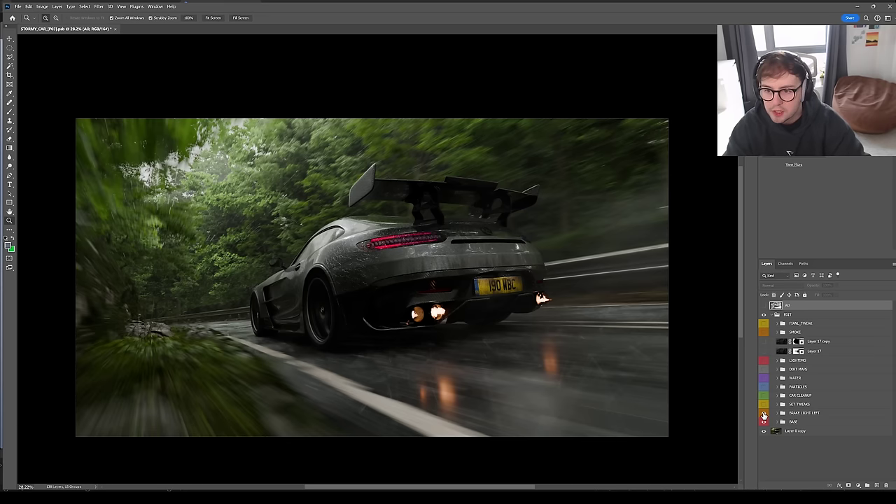
drag(360, 236, 597, 306)
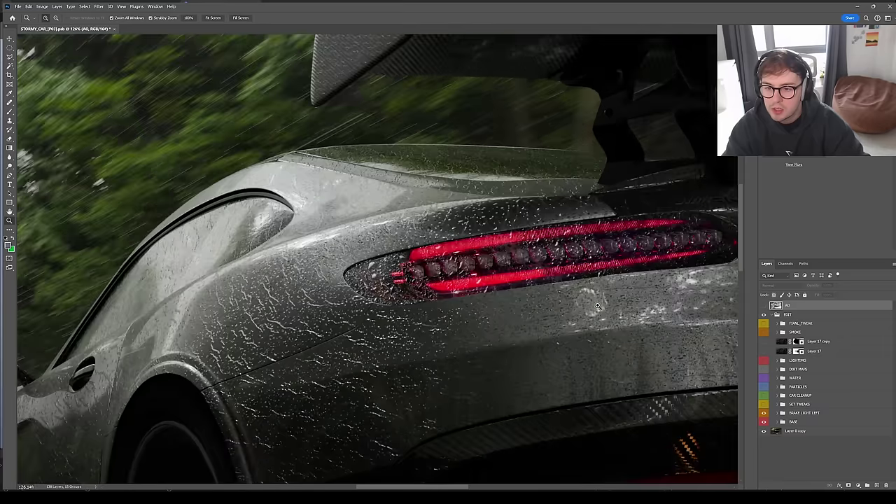
click(783, 413)
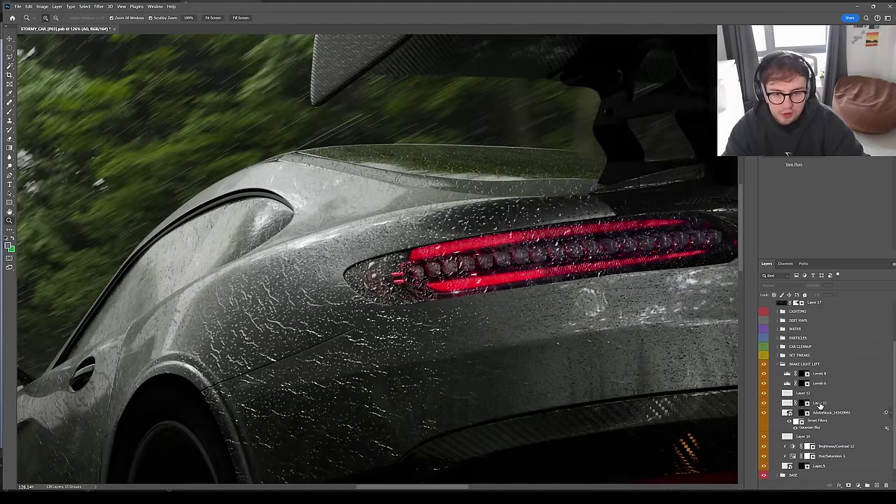
- Isolate the AdobeStock_143429991 water droplet layer, examine it up close, and restore the other layers' visibility
alt+click(765, 413)
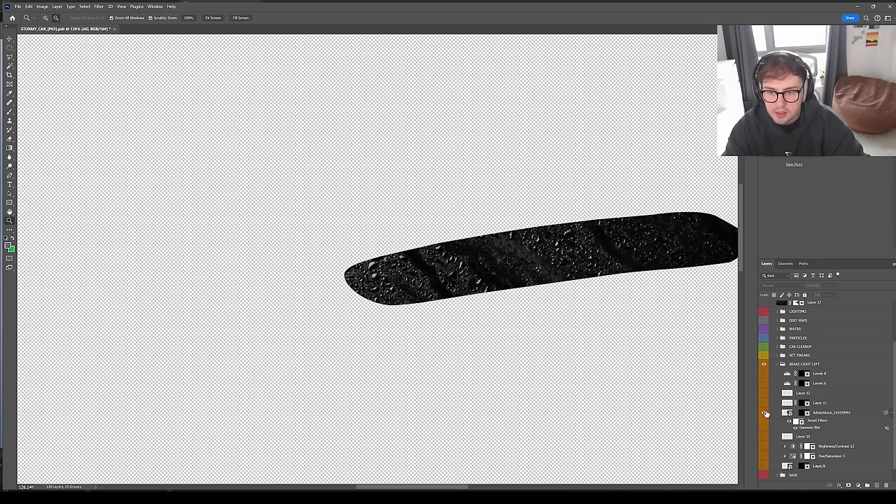
drag(570, 246, 702, 245)
drag(525, 244, 432, 237)
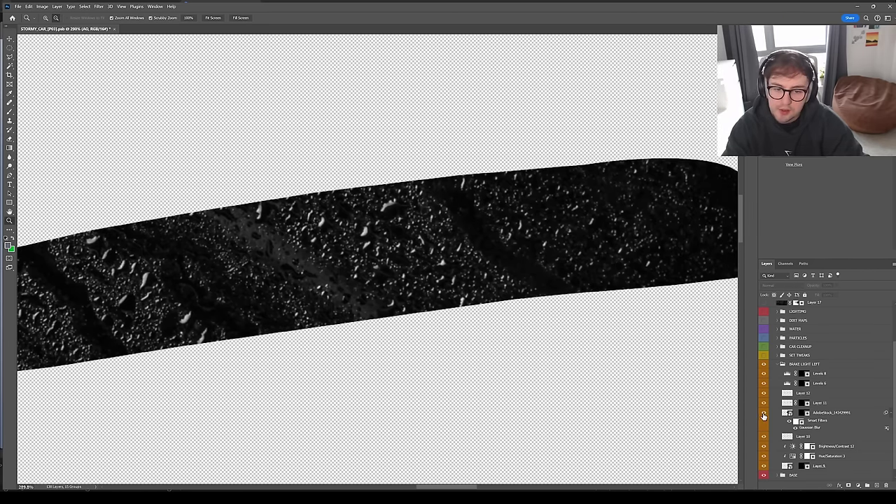
alt+click(764, 413)
- Select the AdobeStock_143429991 layer and toggle its visibility to compare the brake light with and without droplets
click(787, 413)
click(765, 413)
click(764, 413)
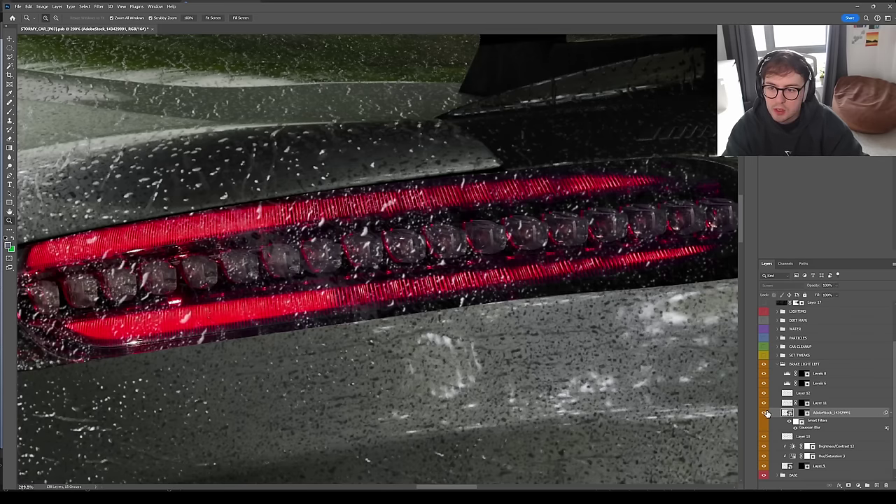
click(765, 413)
click(764, 413)
alt+scroll(435, 245, down, 4)
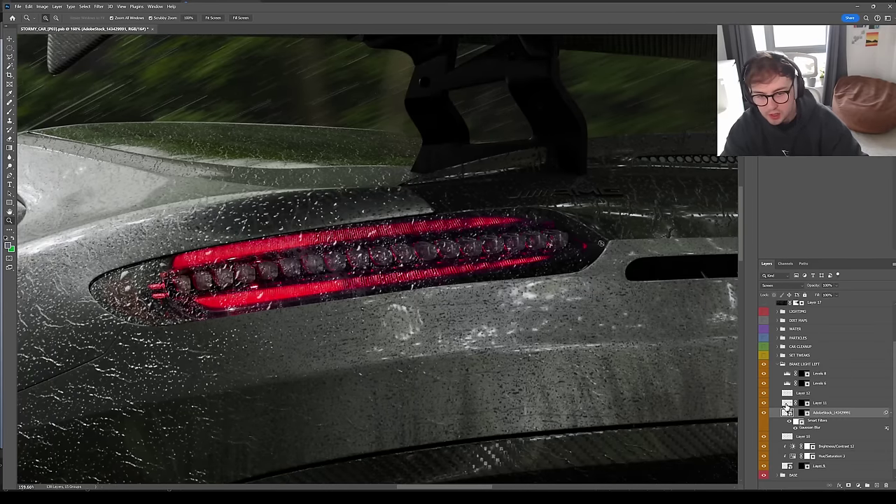
- Select and isolate the lowest layer in BRAKE LIGHT LEFT, examine the brake light cutout, and restore the other layers
scroll(782, 434, down, 1)
click(790, 457)
alt+click(764, 457)
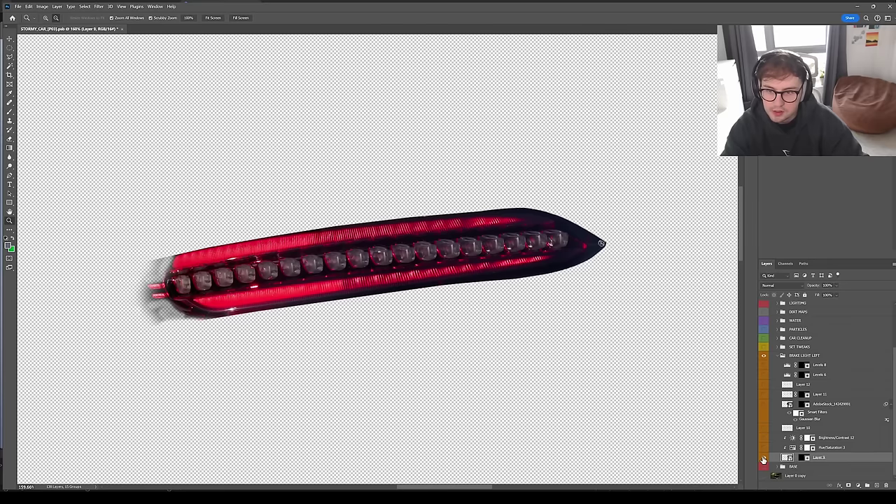
alt+scroll(306, 292, up, 3)
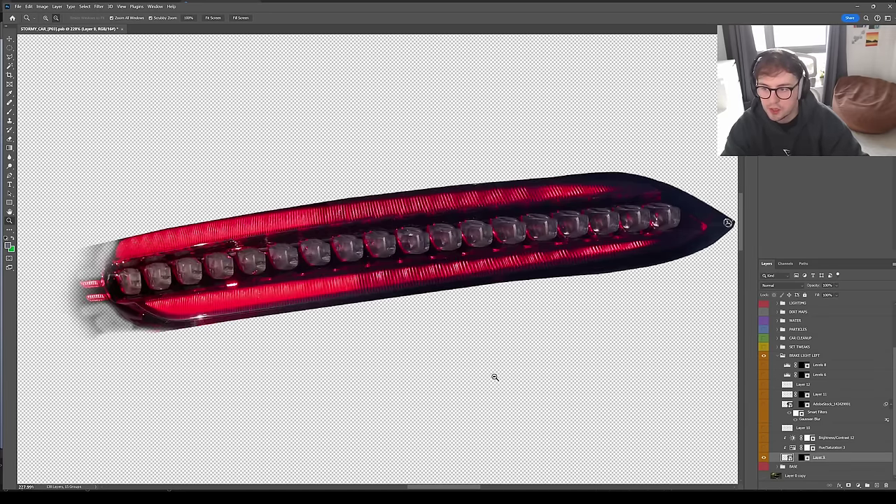
alt+click(764, 458)
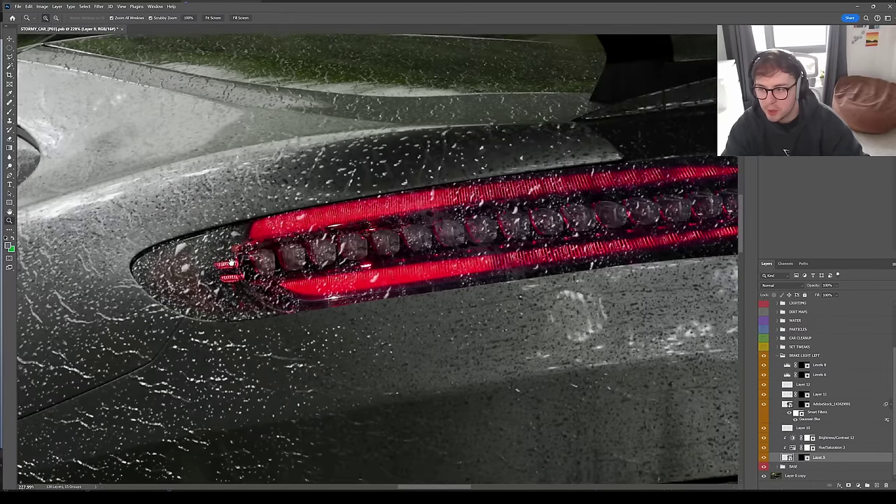
- Collapse the BRAKE LIGHT LEFT group and toggle its visibility to compare the whole car with and without the edited brake light
drag(78, 286, 195, 258)
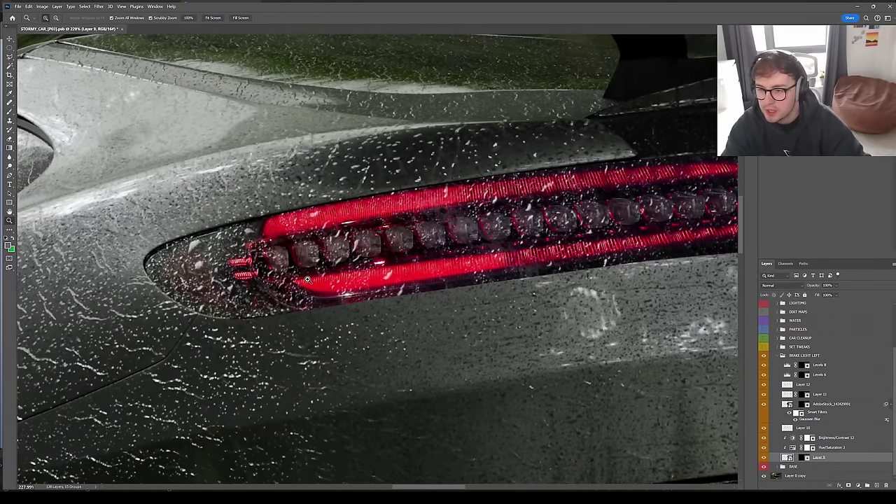
drag(307, 279, 287, 275)
drag(480, 287, 472, 283)
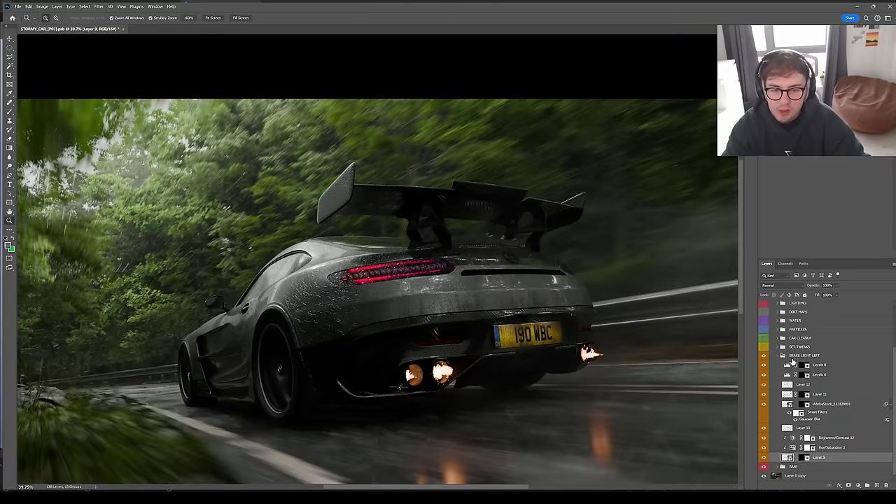
click(779, 357)
drag(449, 336, 469, 298)
drag(433, 254, 439, 232)
drag(515, 299, 507, 300)
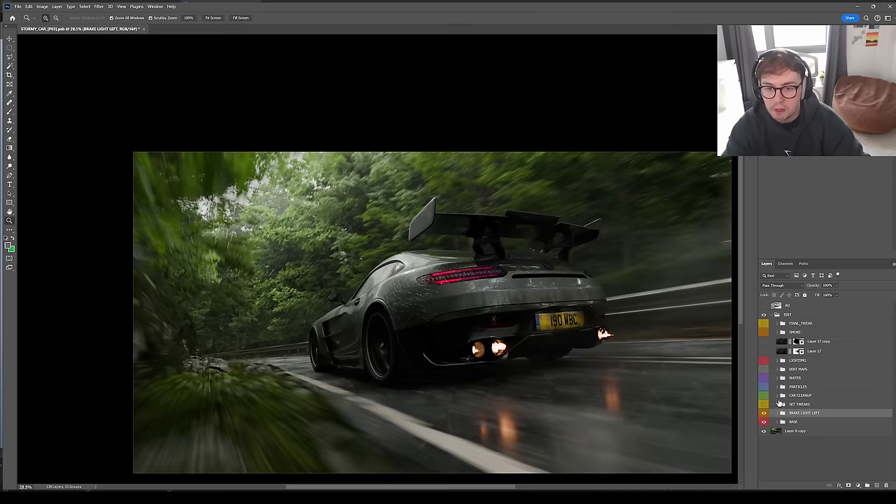
click(763, 413)
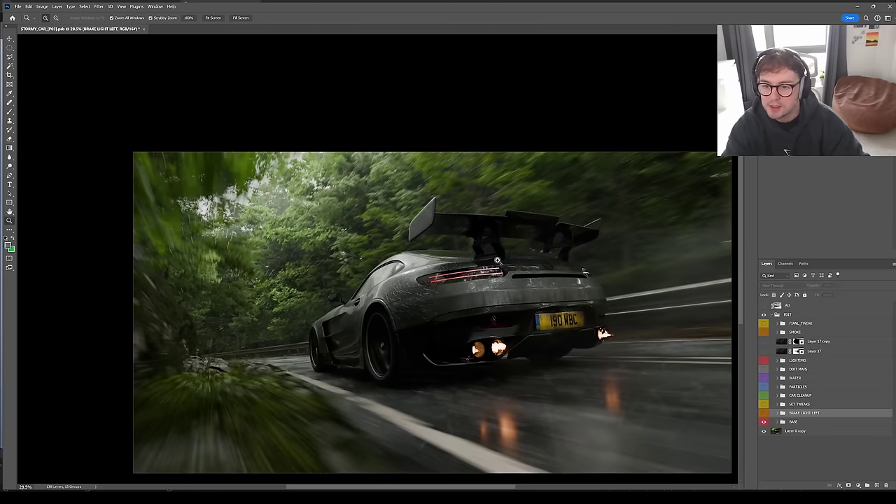
click(764, 413)
alt+scroll(766, 413, down, 1)
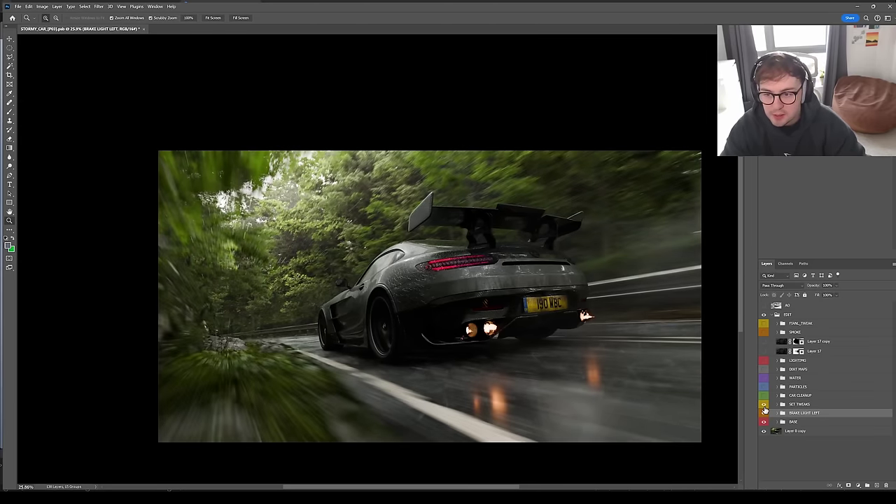
- Show the SET TWEAKS group, toggling its visibility to compare the scene with and without it
click(763, 404)
click(764, 405)
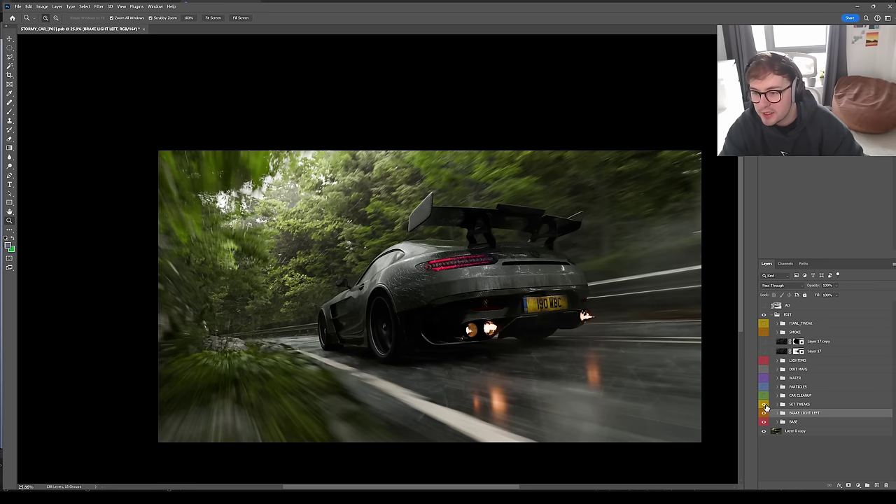
click(764, 405)
click(764, 405)
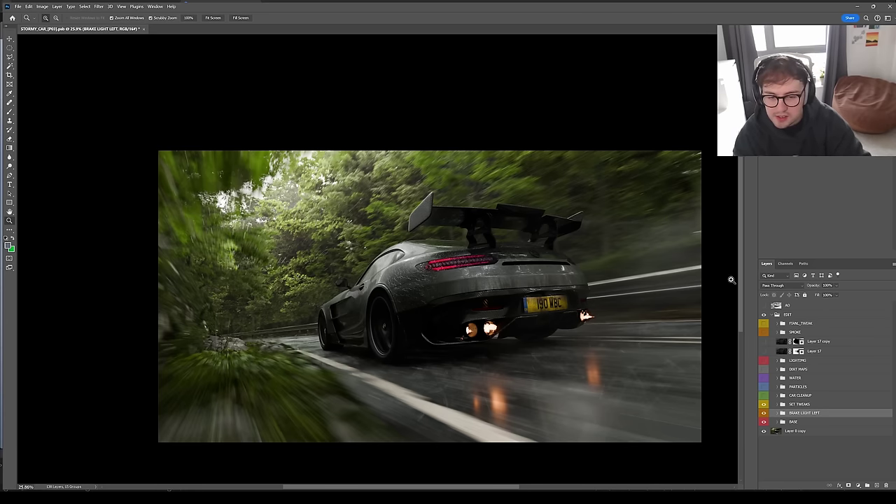
- Show the CAR CLEANUP group and toggle its visibility to compare the car before and after the cleanup
click(764, 395)
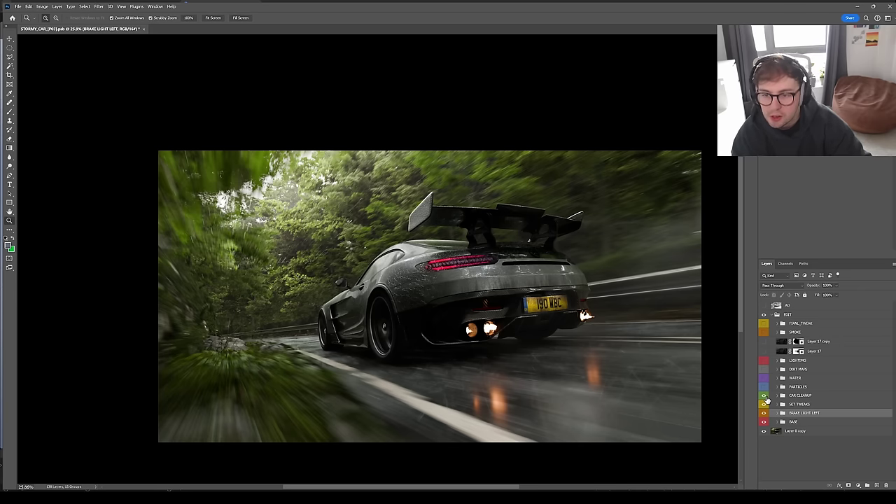
click(765, 396)
click(764, 396)
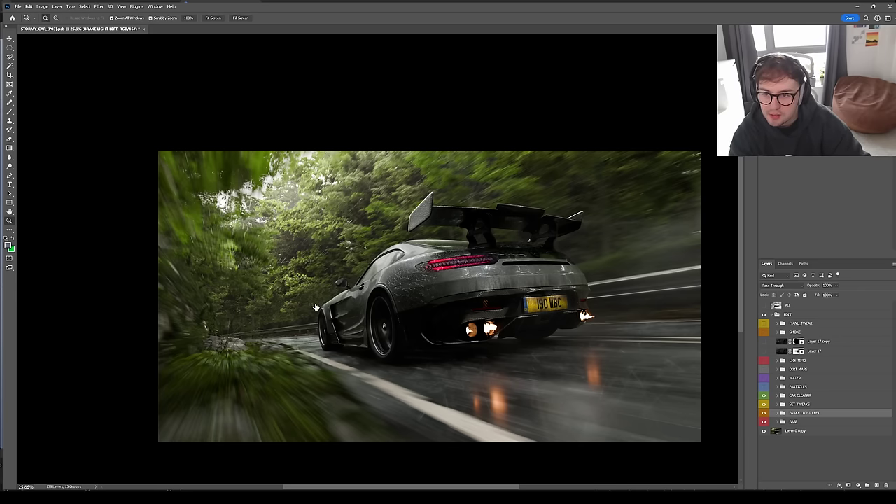
drag(592, 286, 559, 278)
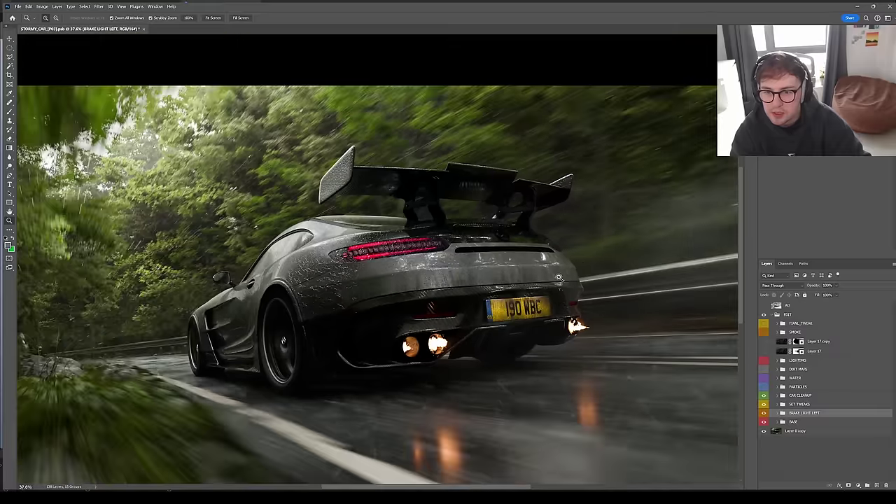
click(764, 397)
key(ctrl+z)
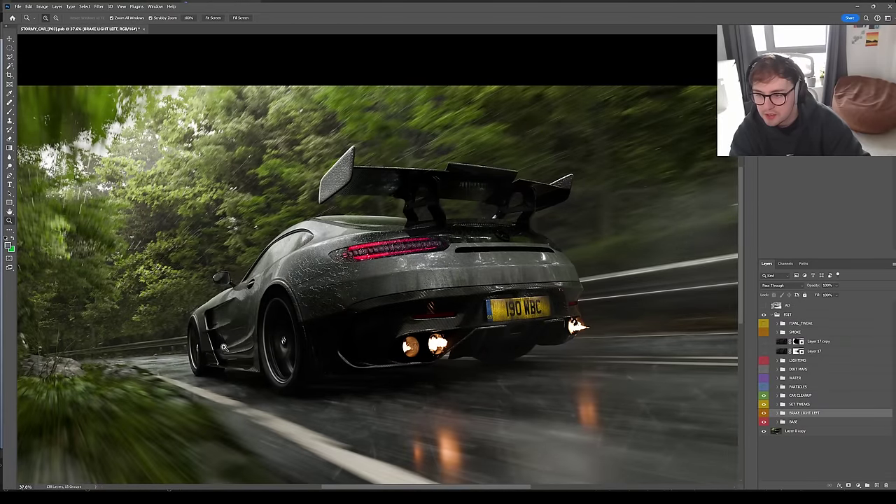
click(764, 396)
click(764, 396)
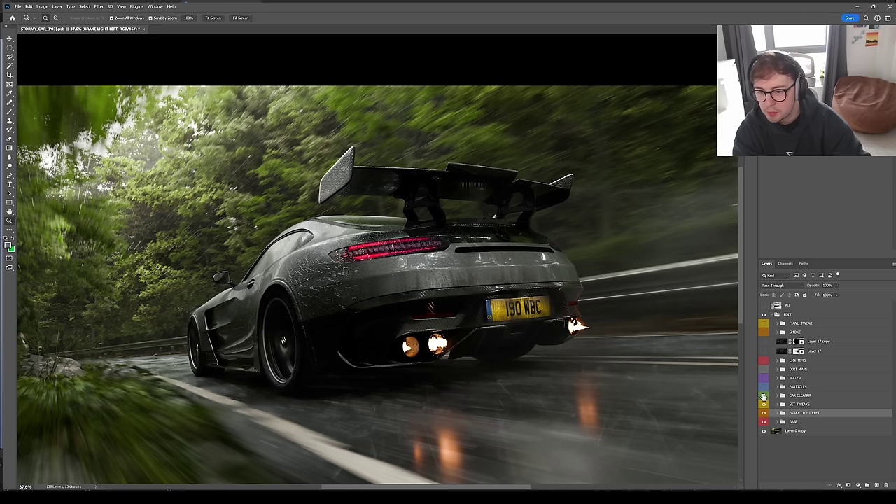
- Hide the CAR CLEANUP group, examine the gap below the exhaust up close, and show the group again
click(763, 396)
mouse_move(396, 357)
mouse_down()
mouse_move(416, 350)
mouse_move(396, 353)
mouse_up()
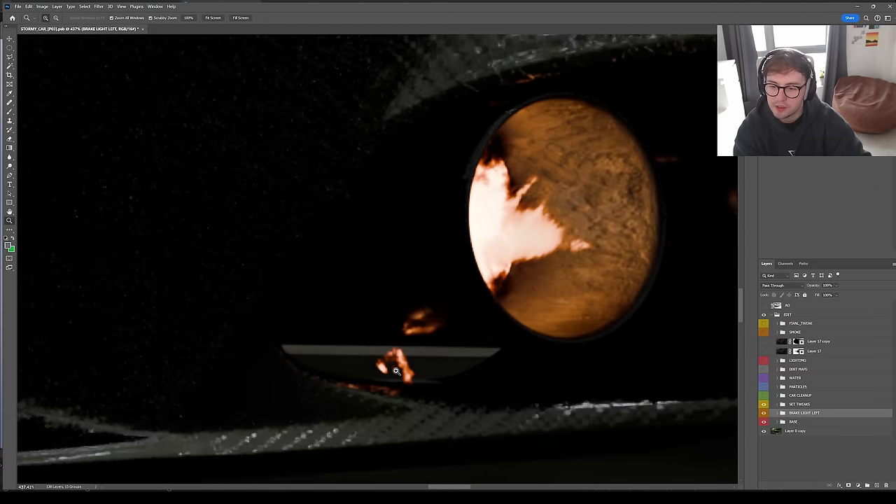
key(ctrl+0)
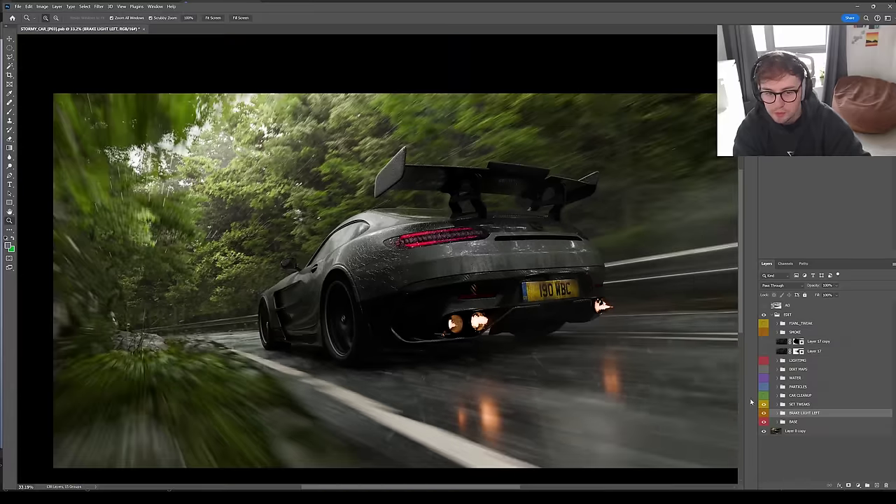
click(765, 396)
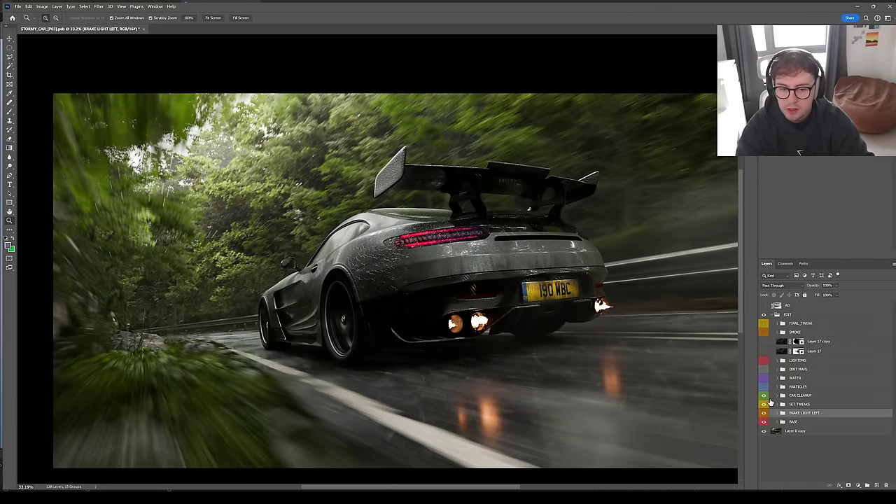
- Expand the CAR CLEANUP group and hide all of its layers
click(782, 396)
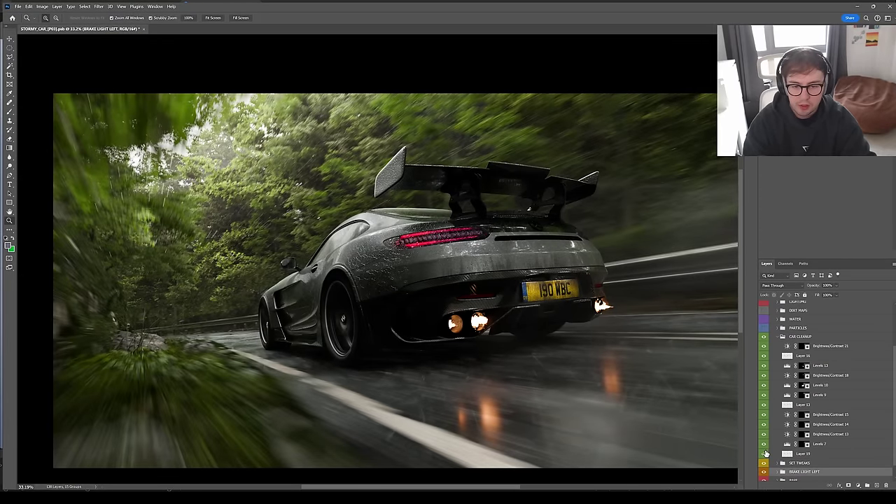
drag(764, 453, 764, 387)
click(764, 346)
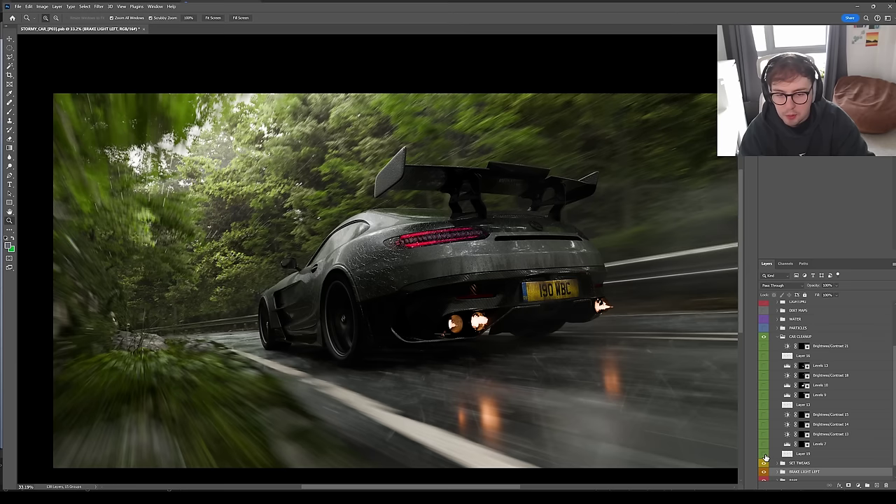
- Reveal the CAR CLEANUP layers progressively from Layer 19 upward, and collapse the group
click(765, 454)
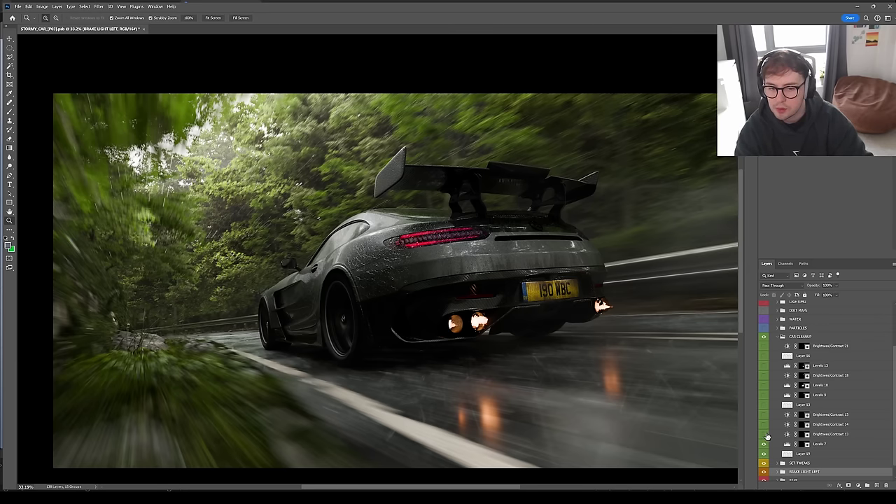
drag(768, 435, 765, 414)
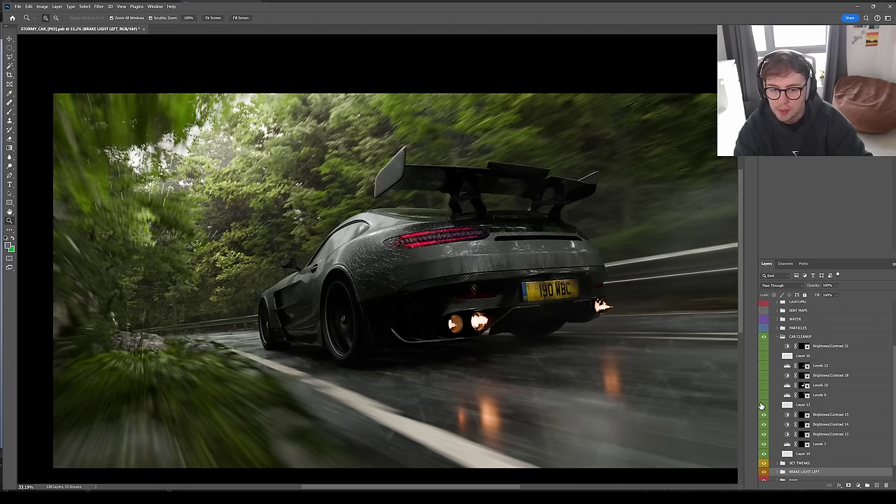
click(765, 390)
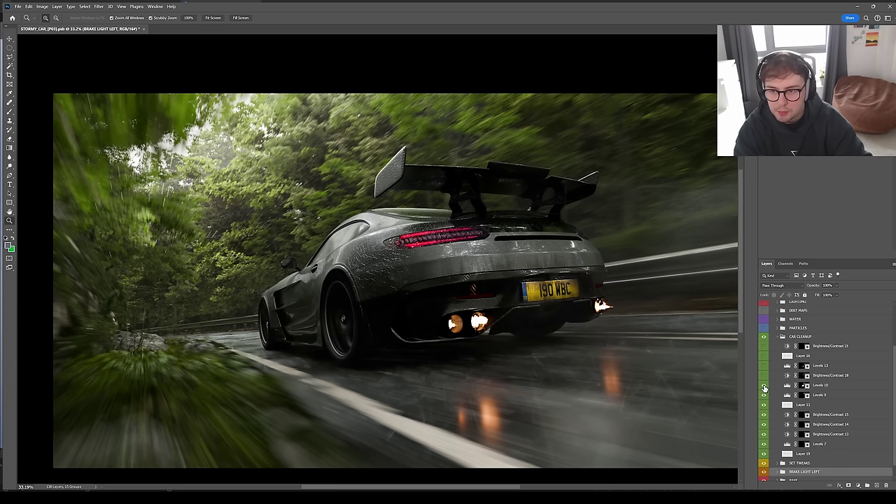
click(764, 389)
click(764, 379)
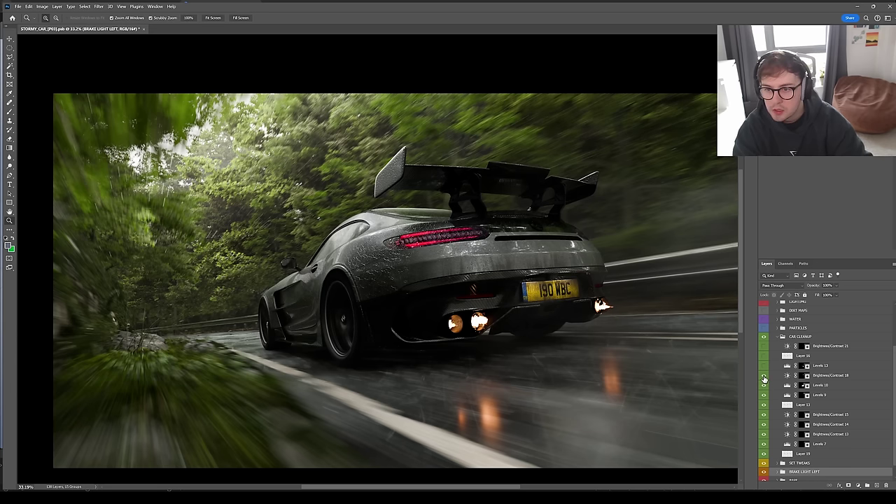
click(764, 365)
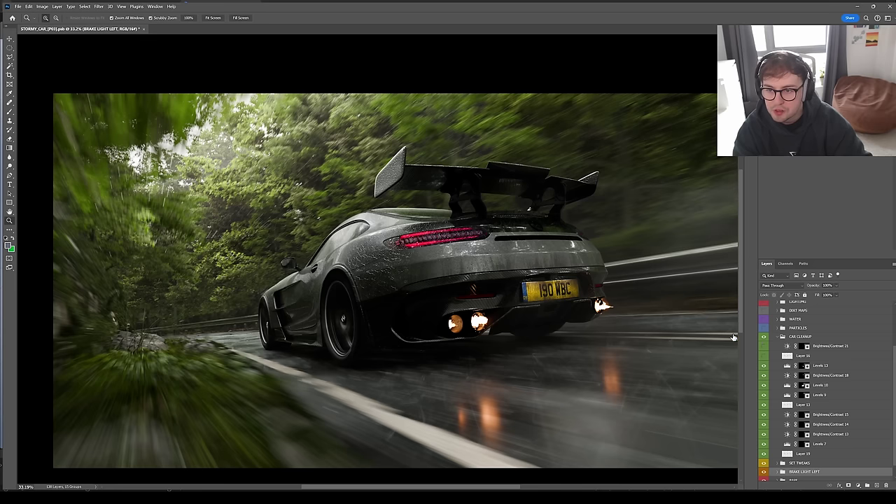
click(781, 337)
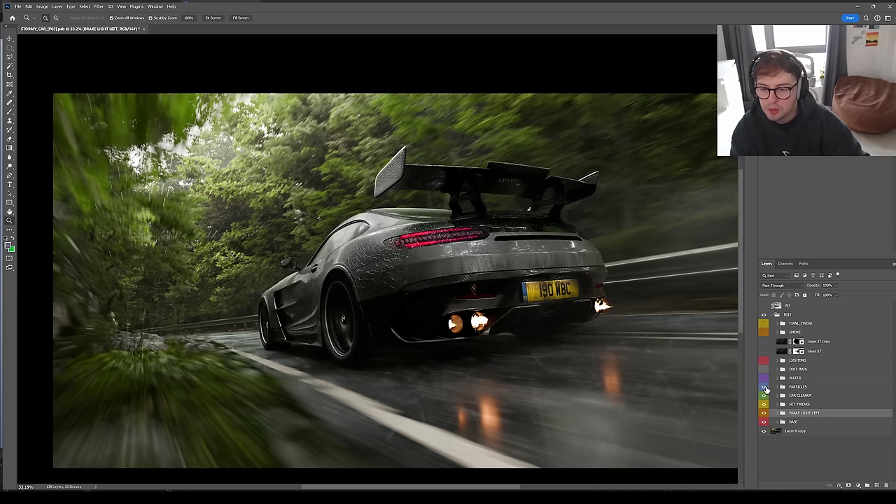
- Show the PARTICLES group and examine the rear bumper, wheels and road surface up close
click(764, 386)
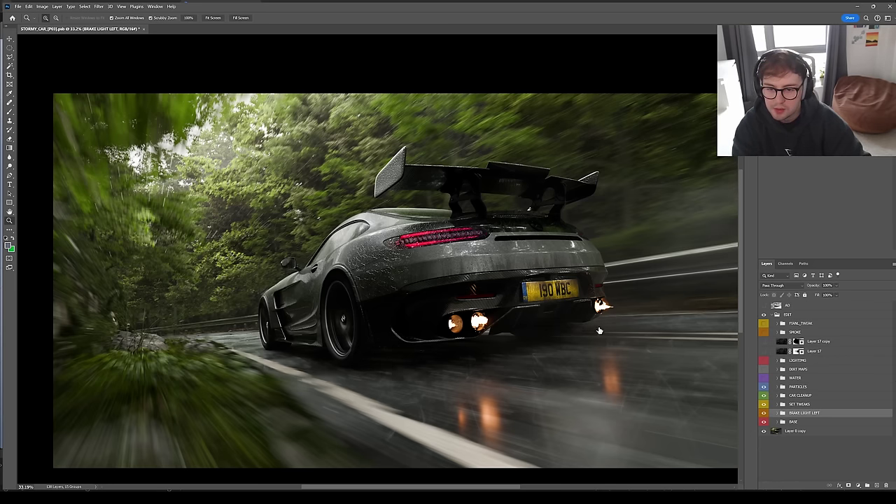
scroll(616, 317, up, 5)
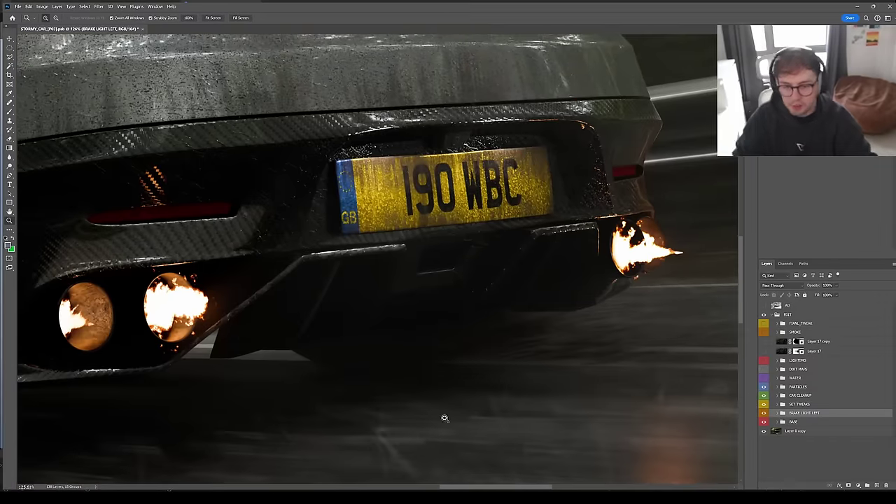
drag(401, 360, 700, 186)
drag(280, 413, 509, 416)
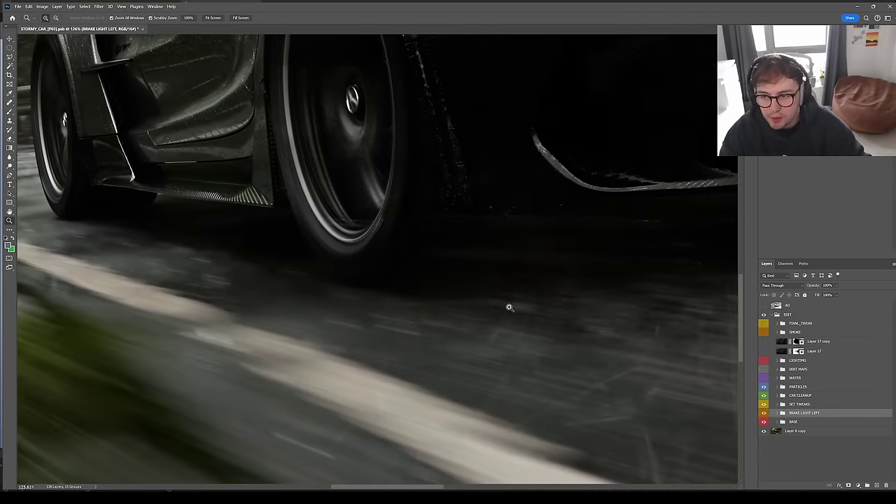
scroll(481, 310, down, 4)
scroll(481, 310, down, 3)
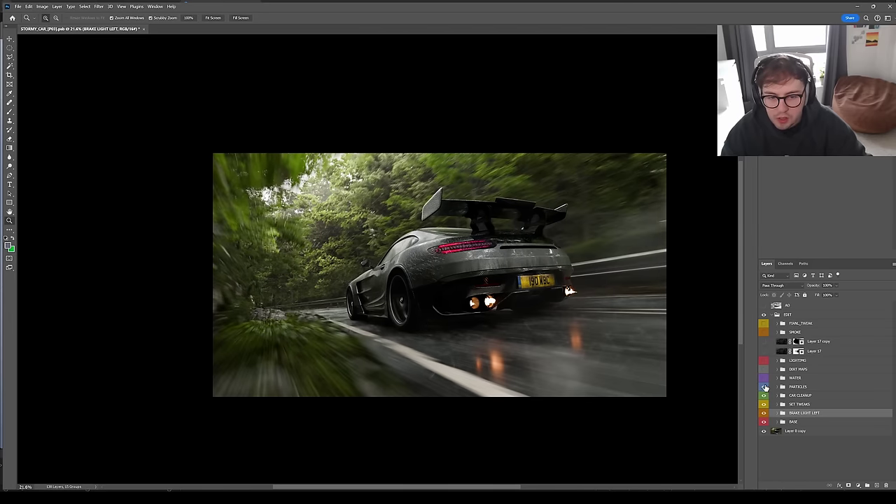
- Show and expand the WATER group, and hide all of the layers and subgroups inside it
click(764, 379)
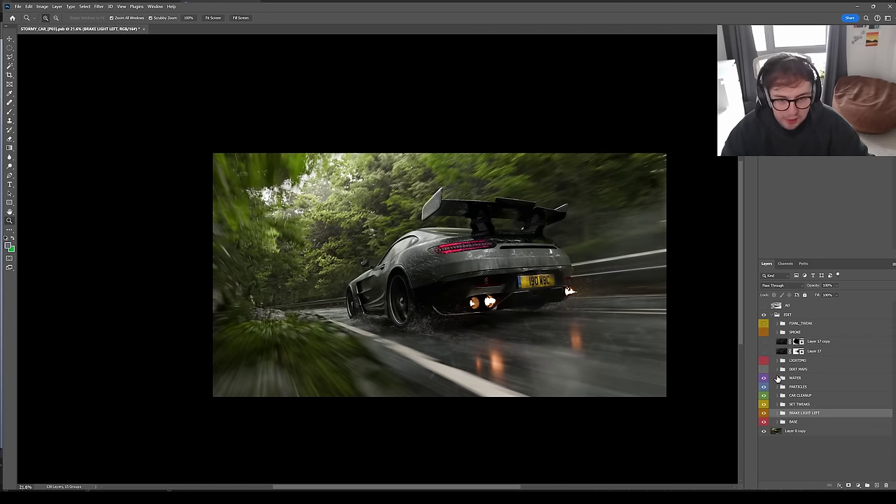
click(783, 378)
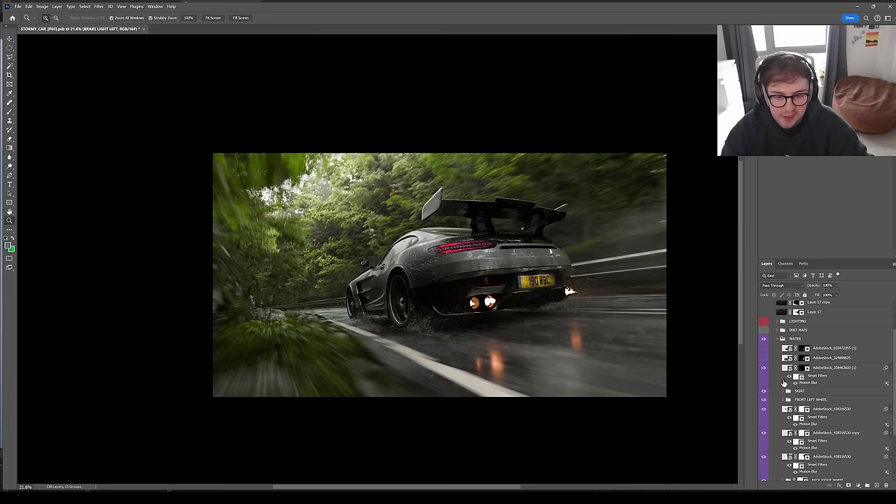
scroll(784, 383, down, 3)
scroll(784, 405, up, 2)
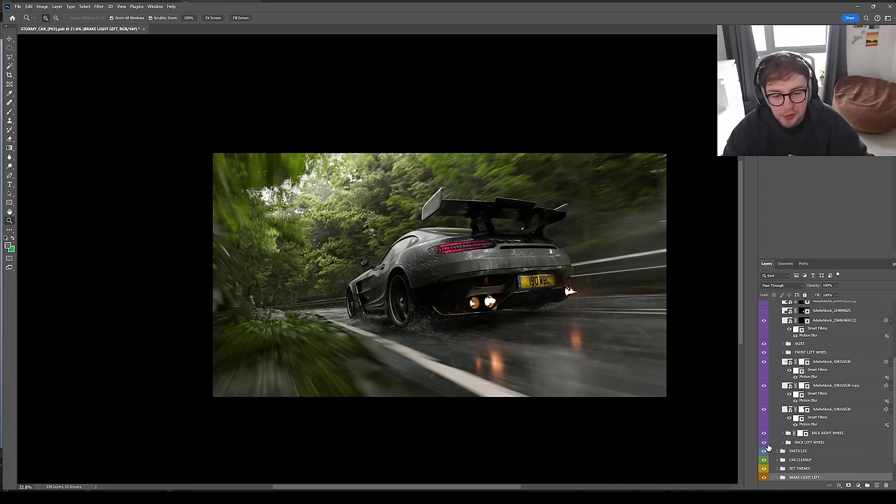
drag(769, 333, 773, 364)
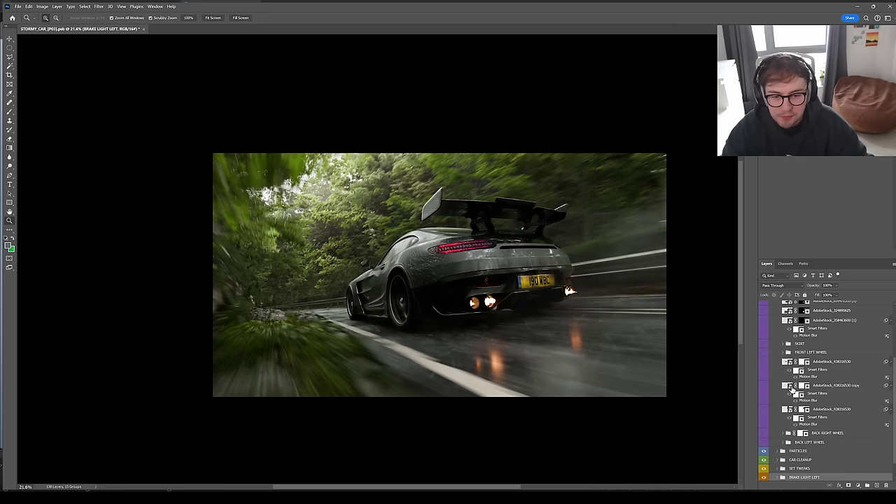
scroll(777, 413, down, 2)
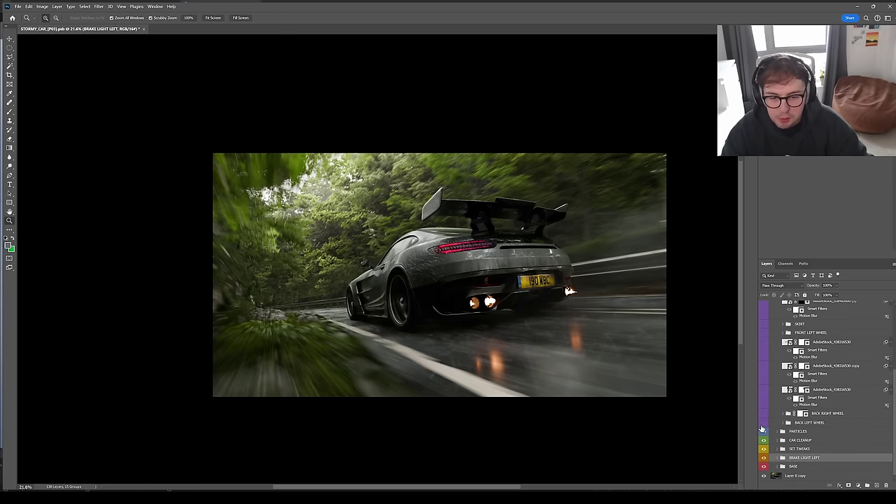
- Show the BACK LEFT WHEEL water subgroup over a close view of the rear wheel and expand it
click(763, 423)
drag(430, 325, 493, 313)
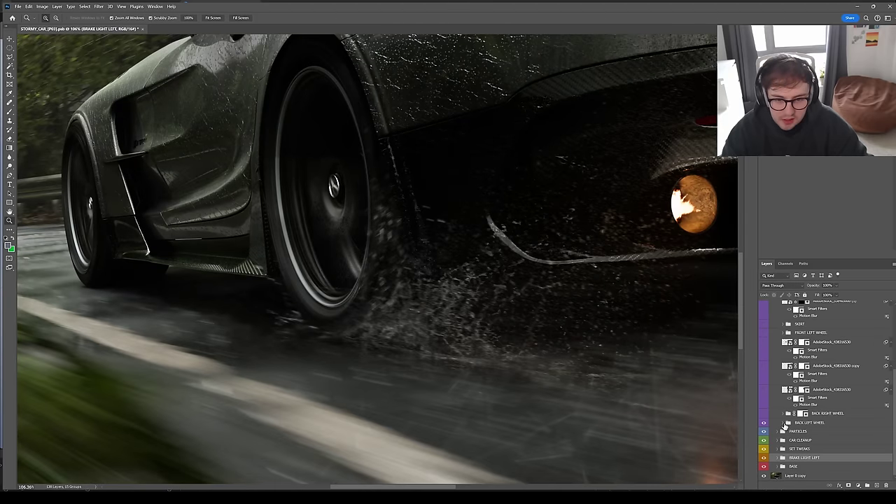
click(783, 424)
- Isolate the lowest AdobeStock splash layer in the BACK LEFT WHEEL subgroup, and restore the visibility of the other layers
scroll(821, 430, down, 5)
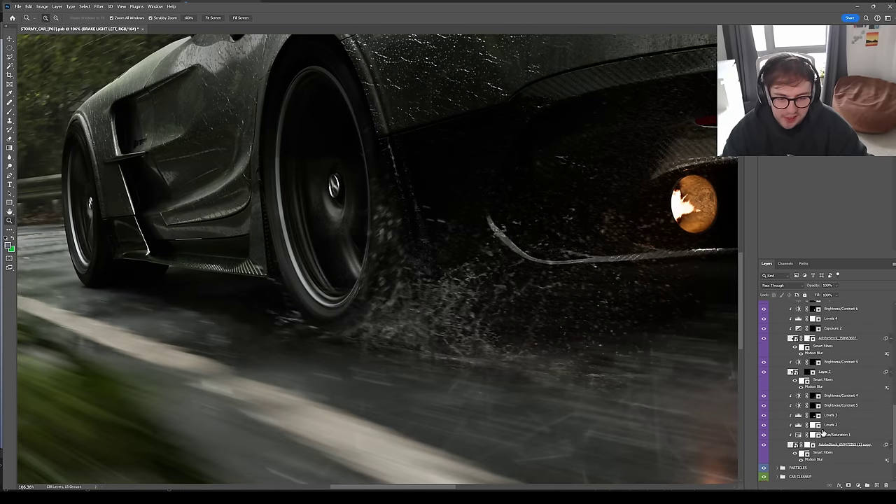
scroll(823, 433, down, 2)
alt+click(763, 408)
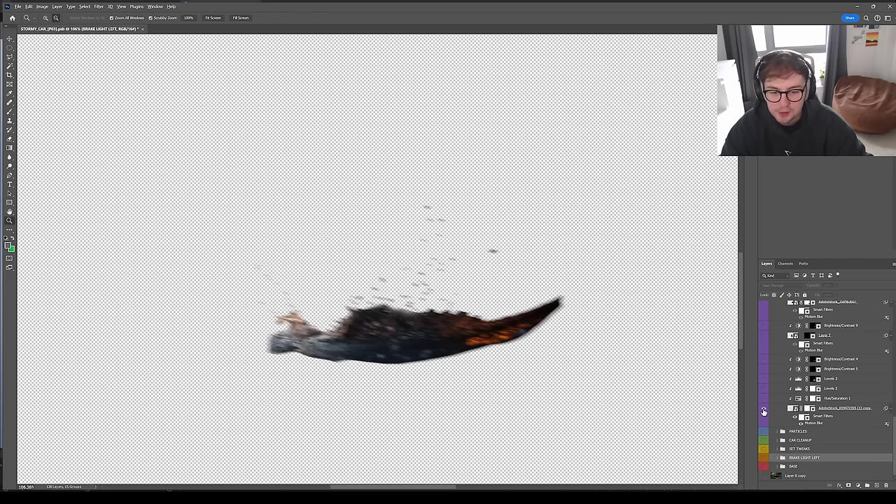
alt+click(764, 408)
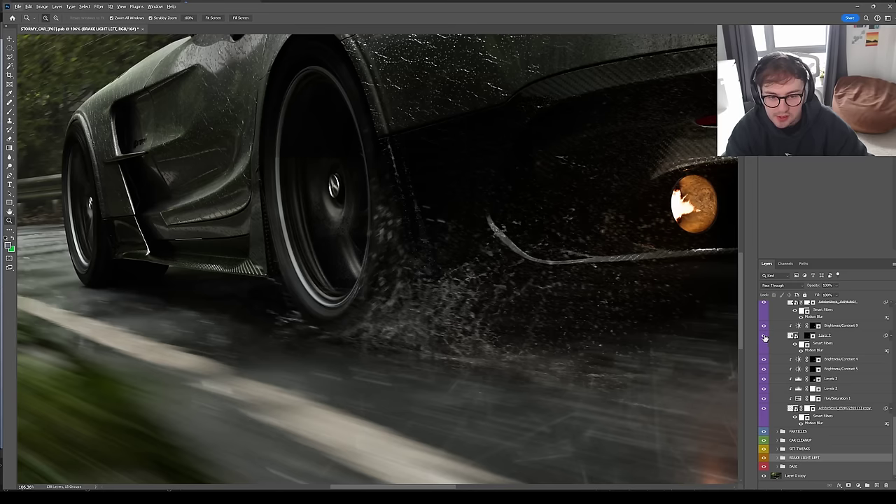
- Compare the rear wheel splash with the masked smart layer below Brightness/Contrast 9 hidden and shown
scroll(768, 365, up, 2)
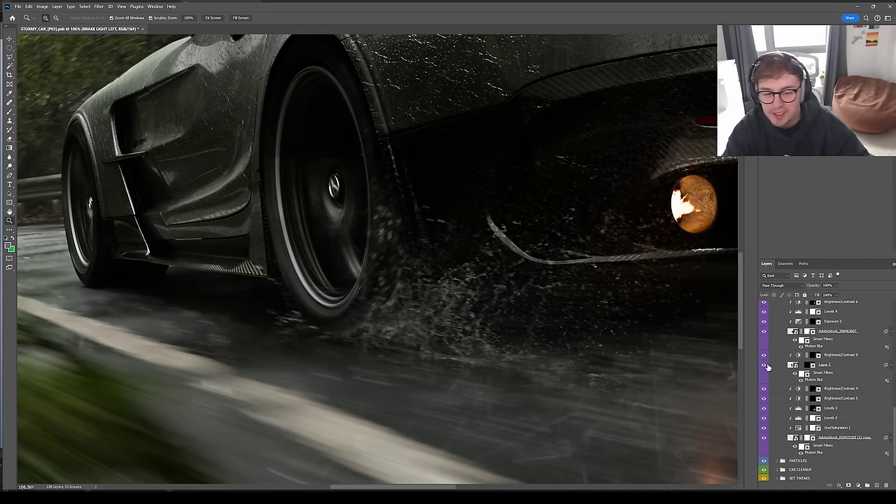
alt+click(765, 366)
alt+click(766, 365)
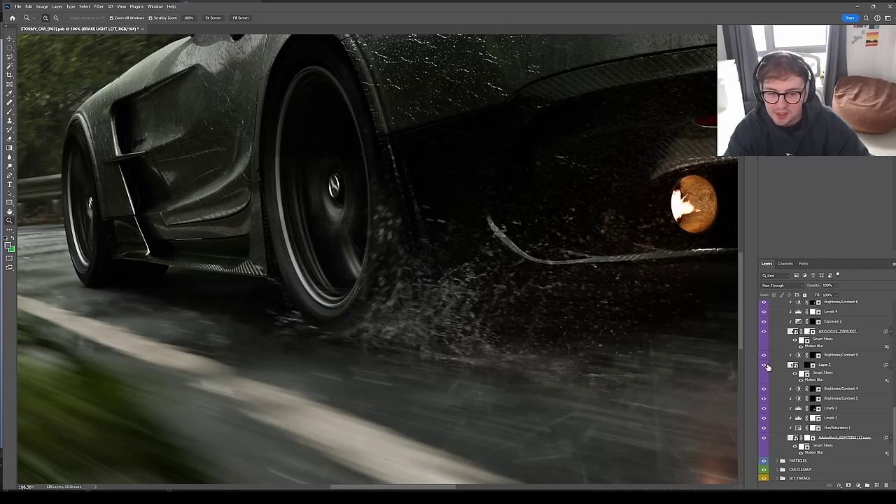
scroll(771, 372, up, 1)
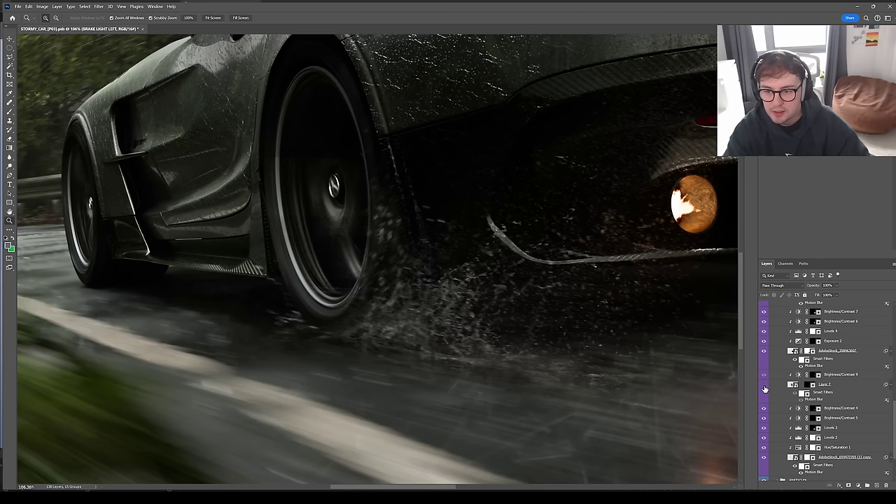
click(765, 386)
key(ctrl+z)
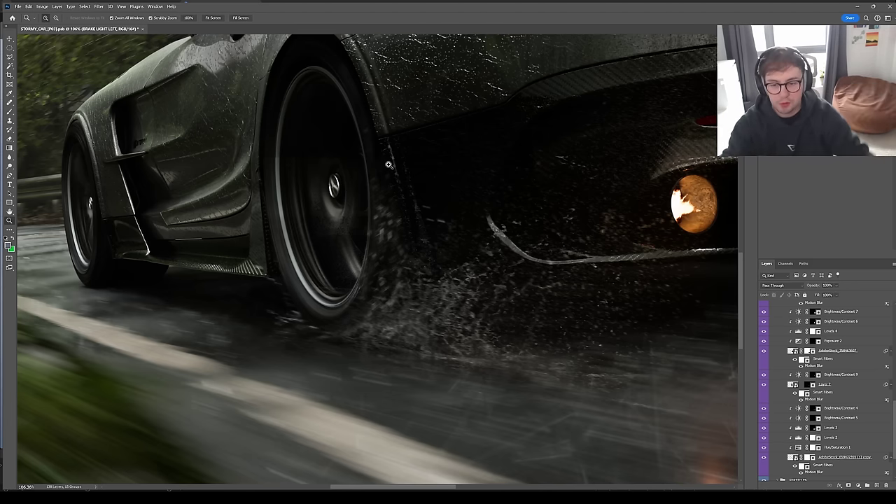
- Toggle the two upper AdobeStock splash layers of the BACK LEFT WHEEL subgroup off and on, one after the other
click(763, 349)
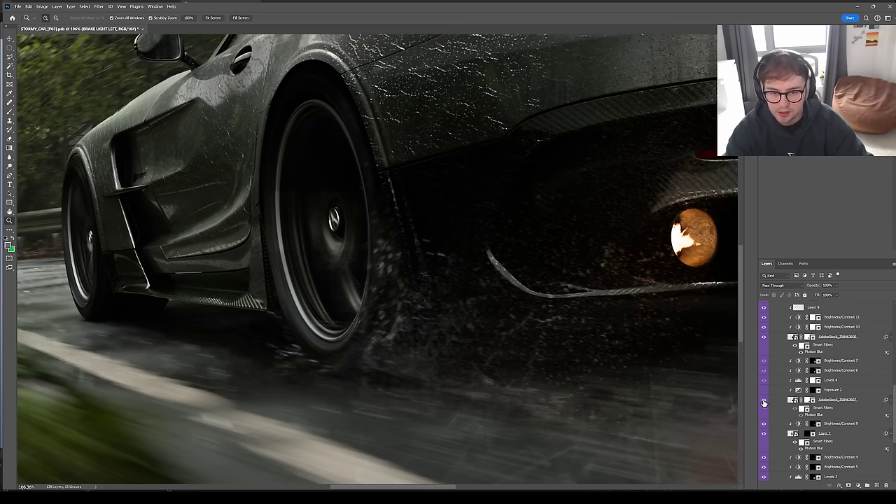
click(763, 402)
scroll(767, 399, up, 2)
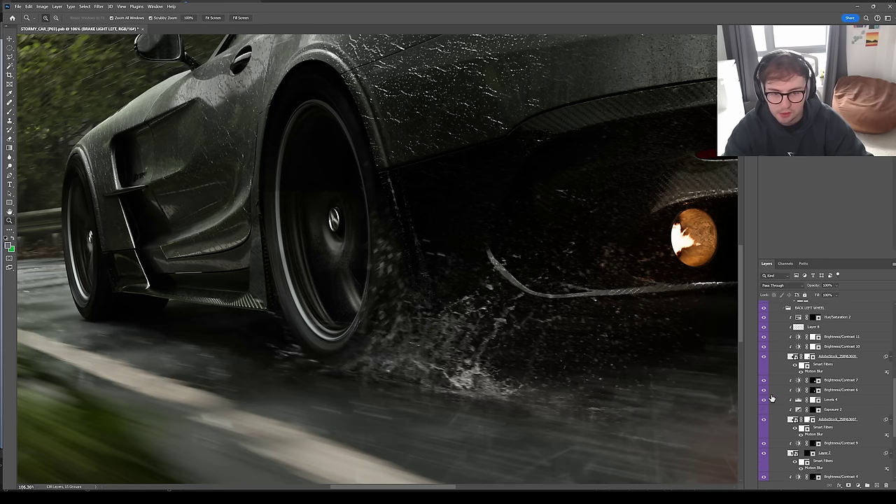
scroll(769, 400, up, 1)
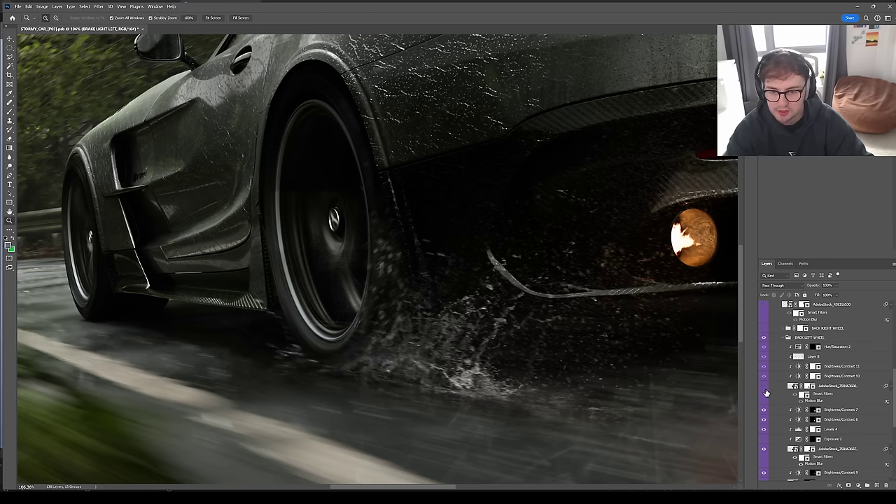
click(765, 393)
click(766, 393)
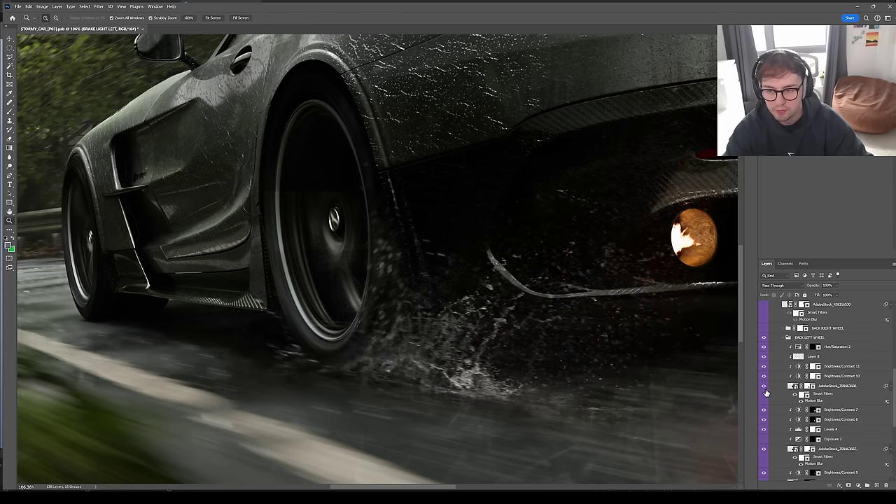
- Examine the rear wheel's water splash up close, and collapse the WATER group over a full view of the image
drag(552, 372, 577, 367)
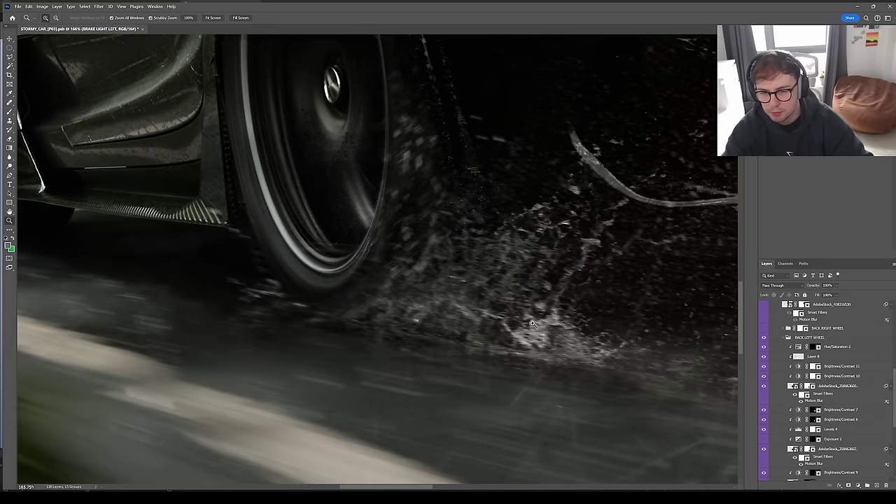
drag(470, 305, 442, 308)
drag(522, 324, 491, 323)
drag(507, 320, 487, 379)
scroll(789, 424, up, 5)
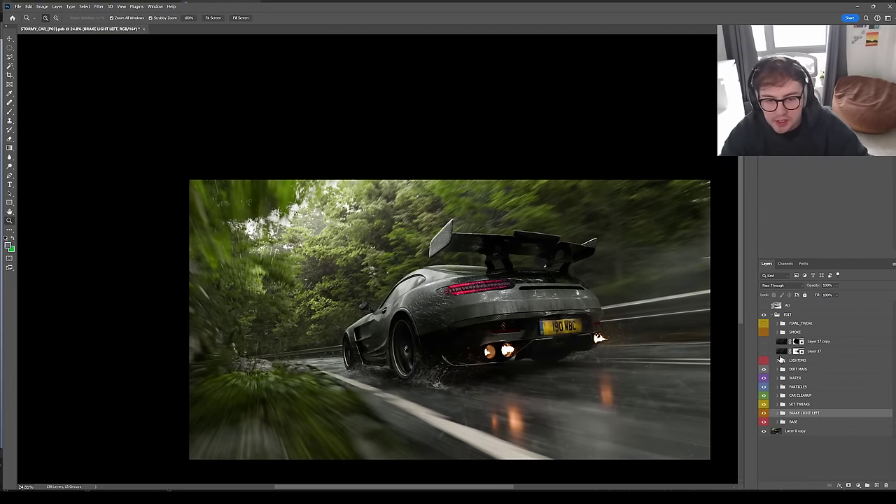
- Expand the DIRT MAPS group and compare its three layers hidden and shown over a close view of the front wheel arch
click(764, 362)
click(763, 362)
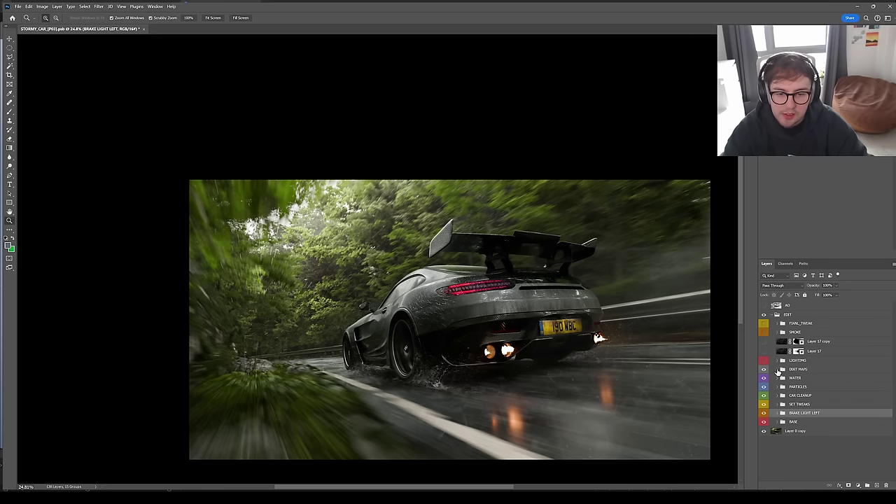
click(776, 370)
drag(358, 351, 429, 331)
drag(763, 379, 762, 412)
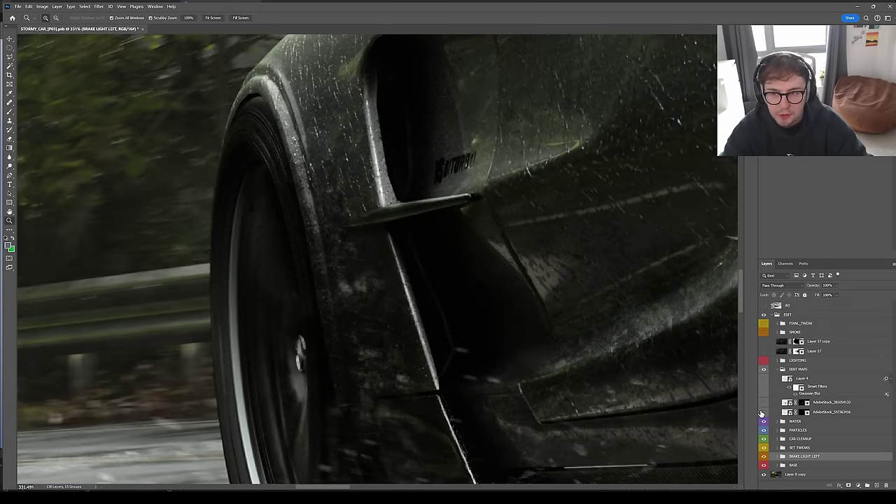
key(ctrl+z)
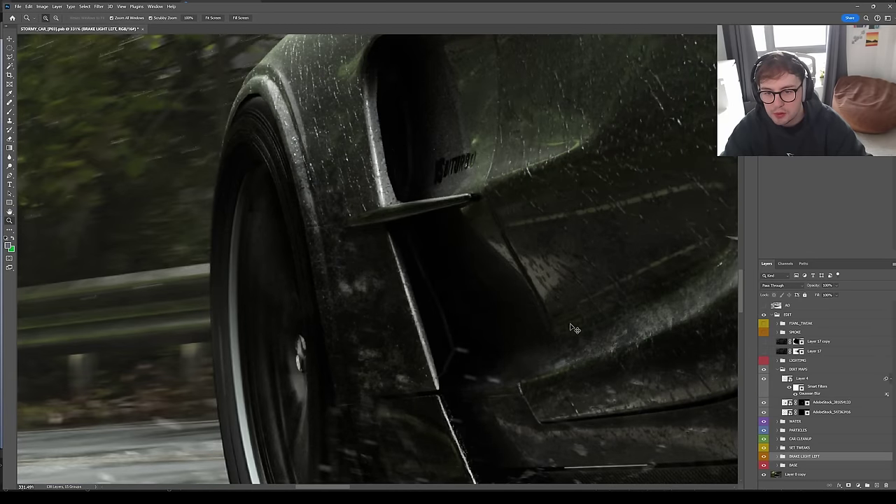
key(ctrl+shift+z)
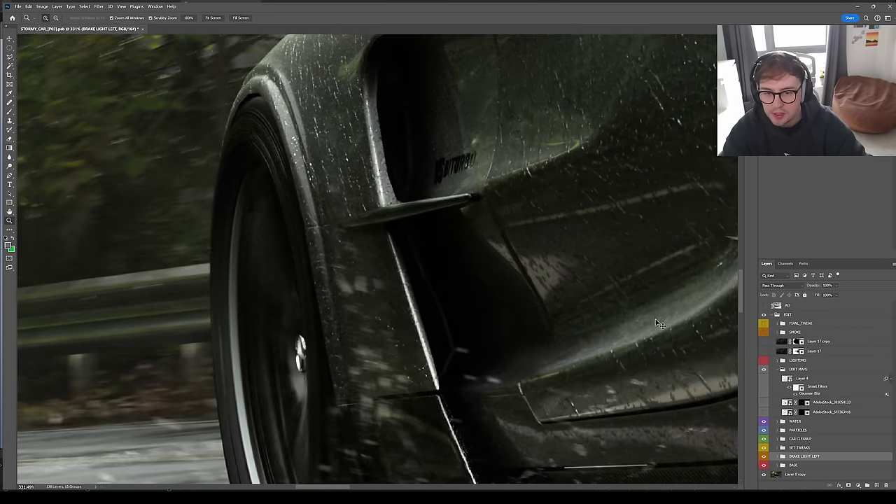
key(ctrl+z)
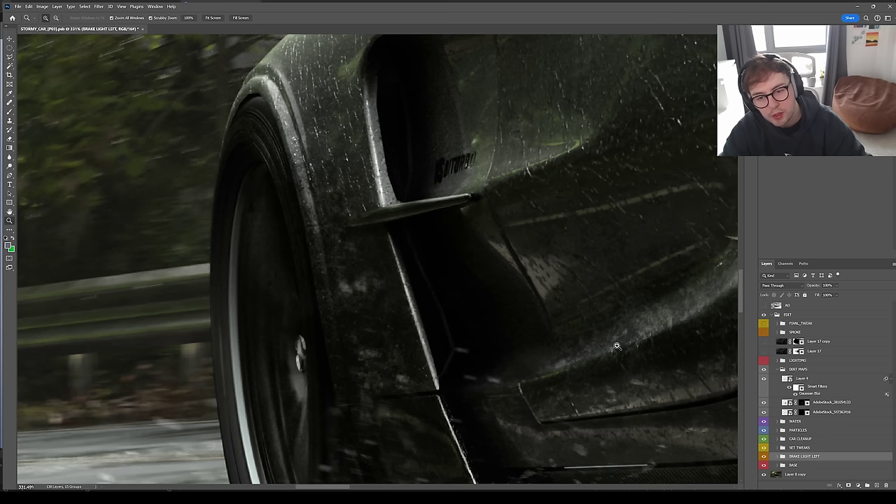
- Toggle Layer 4 of the DIRT MAPS group off and on over the whole car, and collapse the group
drag(622, 345, 493, 322)
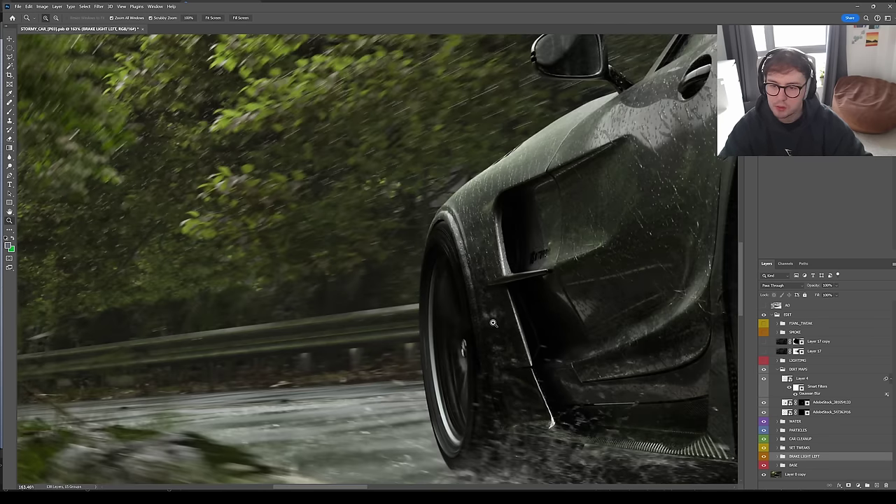
alt+scroll(492, 323, down, 5)
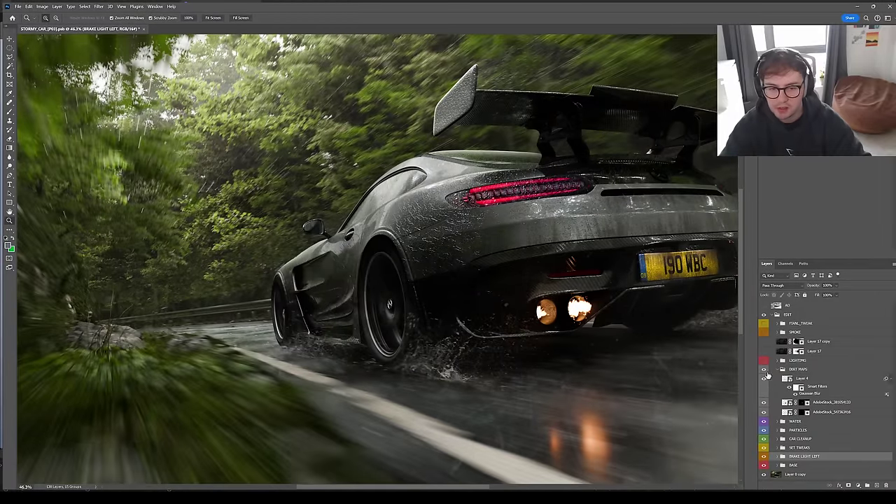
click(763, 378)
click(764, 378)
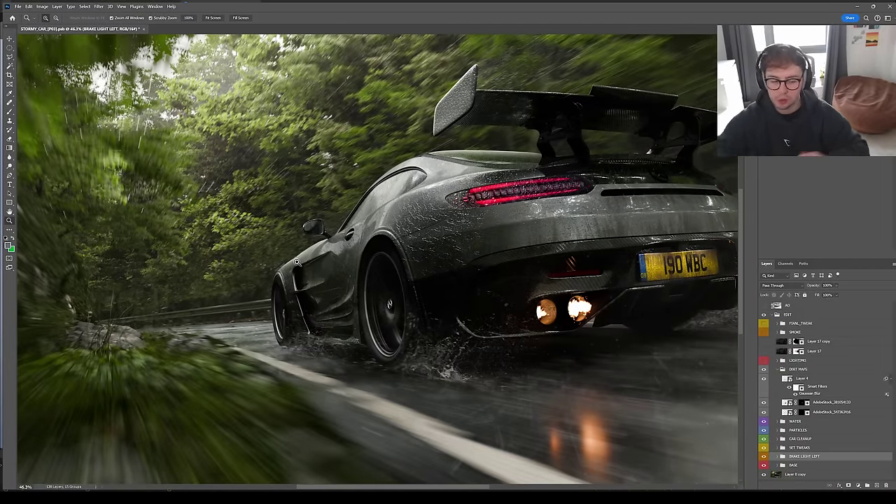
click(779, 370)
alt+scroll(663, 361, down, 3)
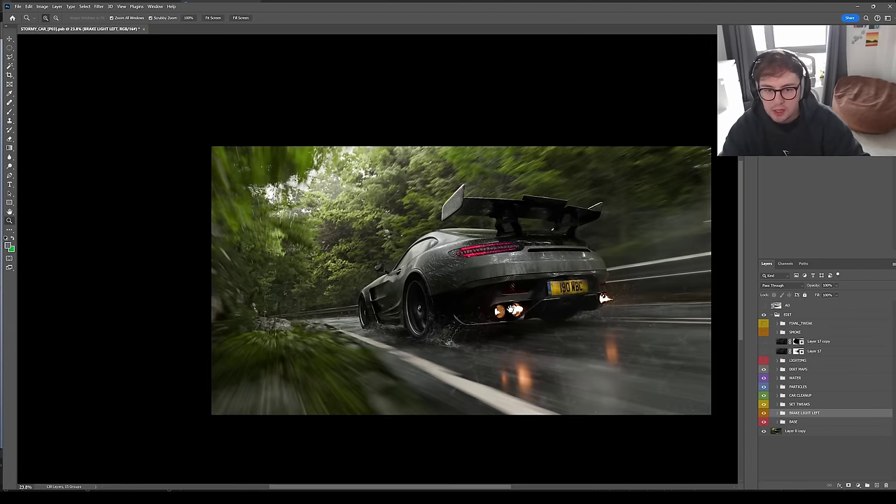
- Show and expand the LIGHTING group, and hide all of the layers inside it
click(763, 360)
click(763, 361)
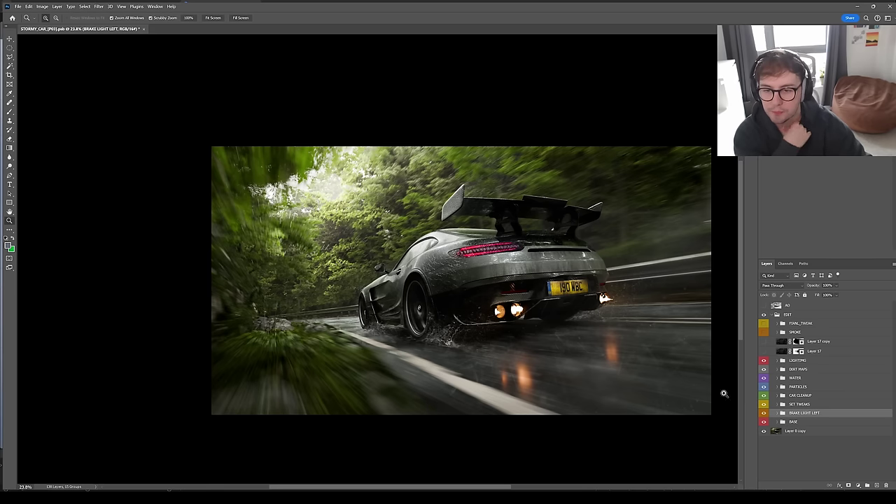
click(782, 360)
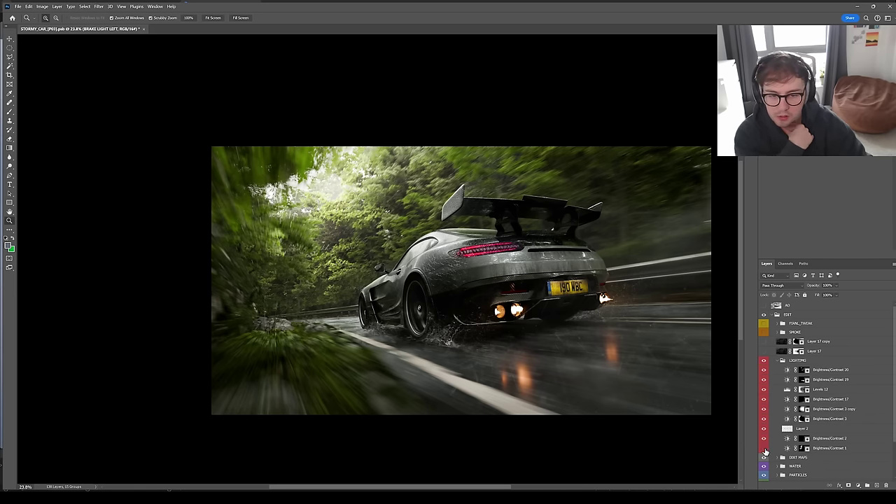
drag(765, 372, 767, 453)
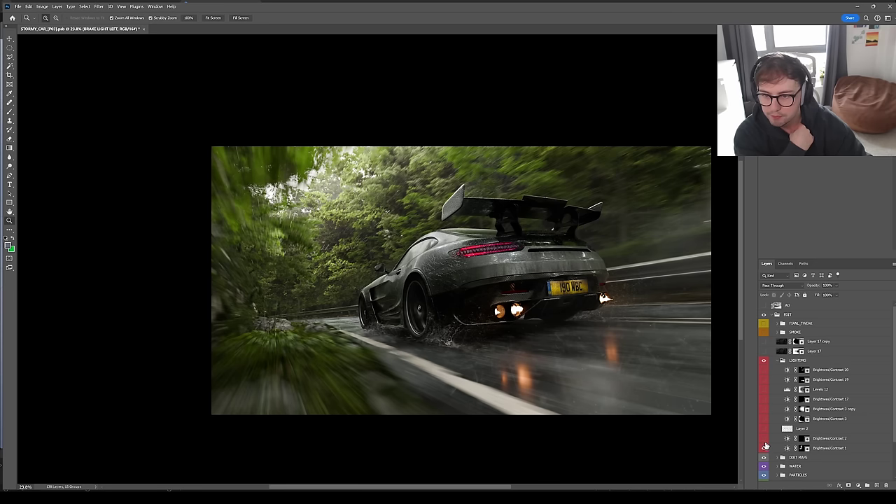
- Reveal the LIGHTING layers progressively from Brightness/Contrast 1 up to Brightness/Contrast 20, and collapse the group
click(765, 447)
click(764, 439)
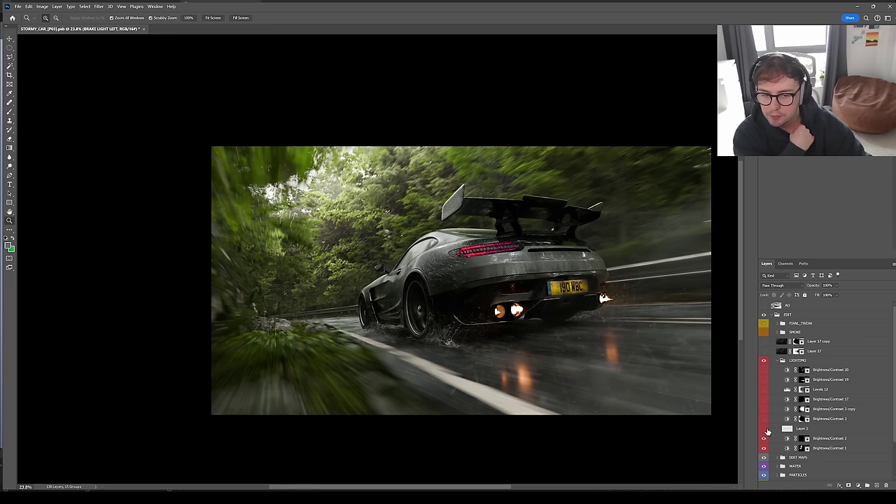
click(765, 428)
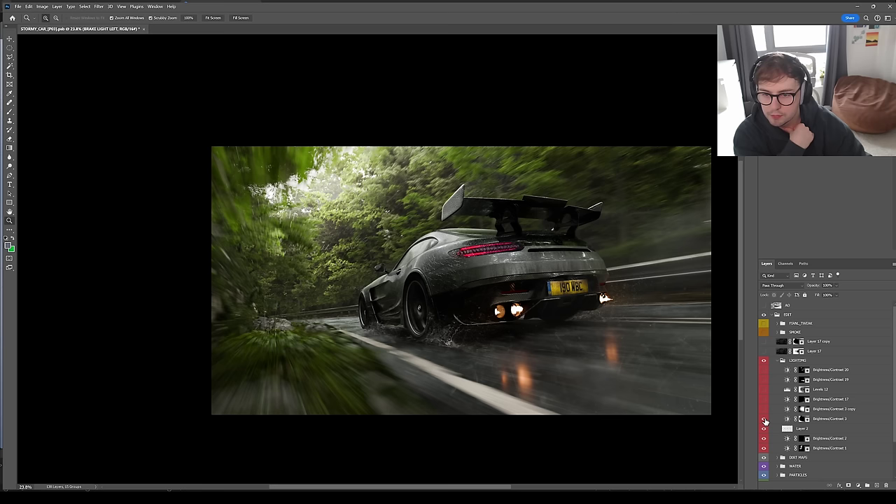
click(764, 409)
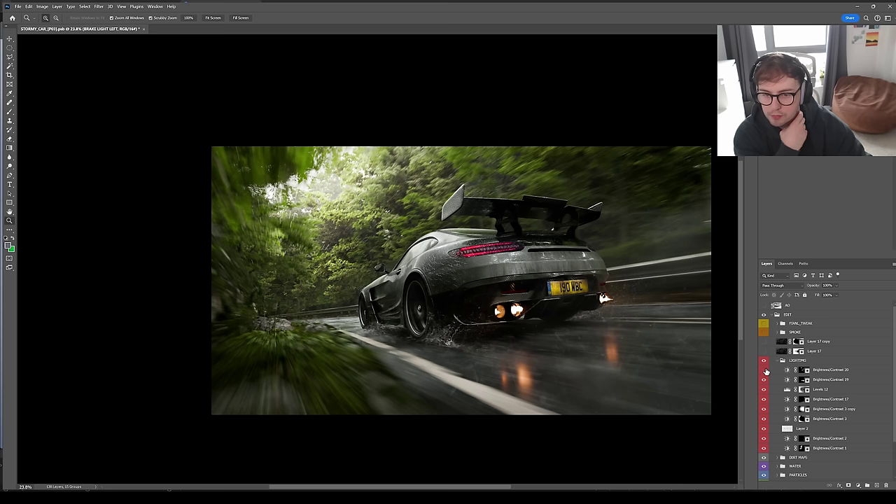
click(765, 371)
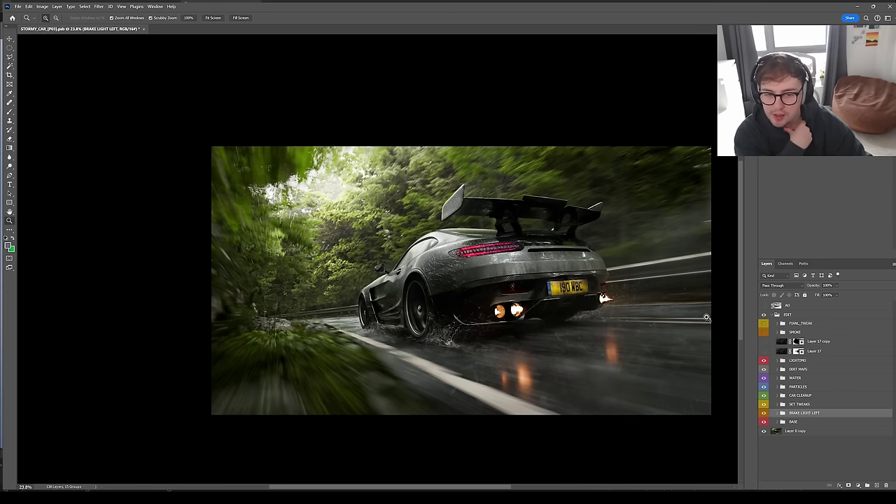
- Compare the image with Layer 17 and Layer 17 copy hidden and shown, and examine their effect over the road up close
drag(763, 351, 763, 342)
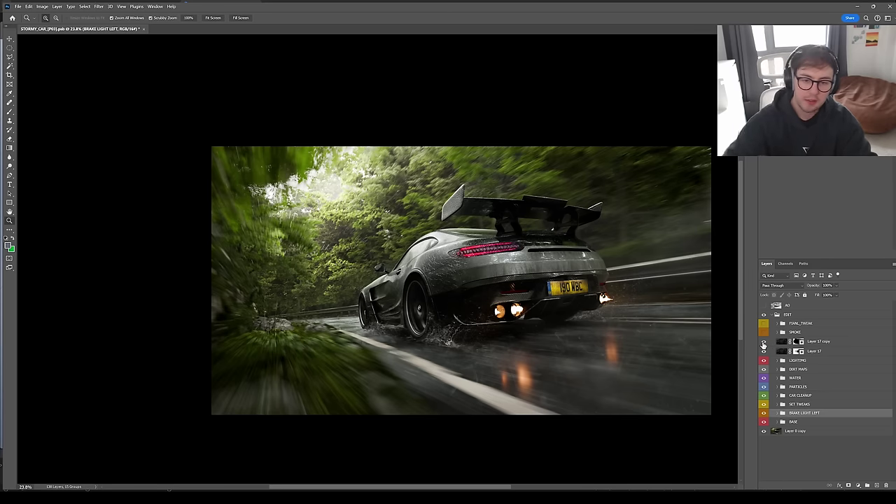
key(ctrl+shift+z)
key(ctrl+z)
key(ctrl+shift+z)
key(ctrl+comma)
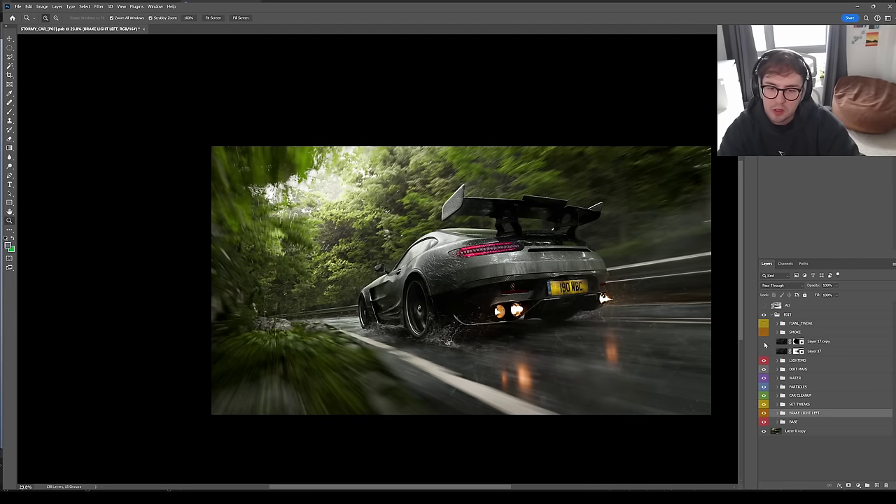
drag(765, 345, 764, 351)
drag(680, 404, 717, 385)
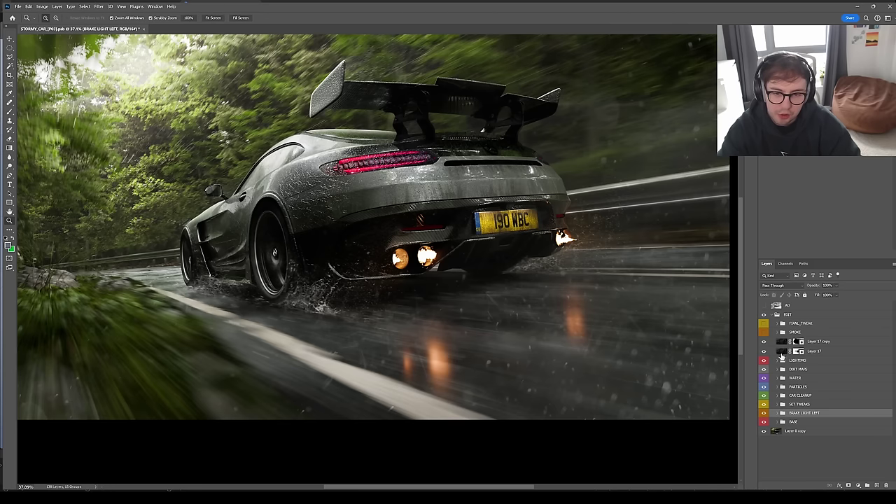
- Hide Layer 17 and Layer 17 copy, and select Layer 17 copy over a view of the whole car
click(780, 352)
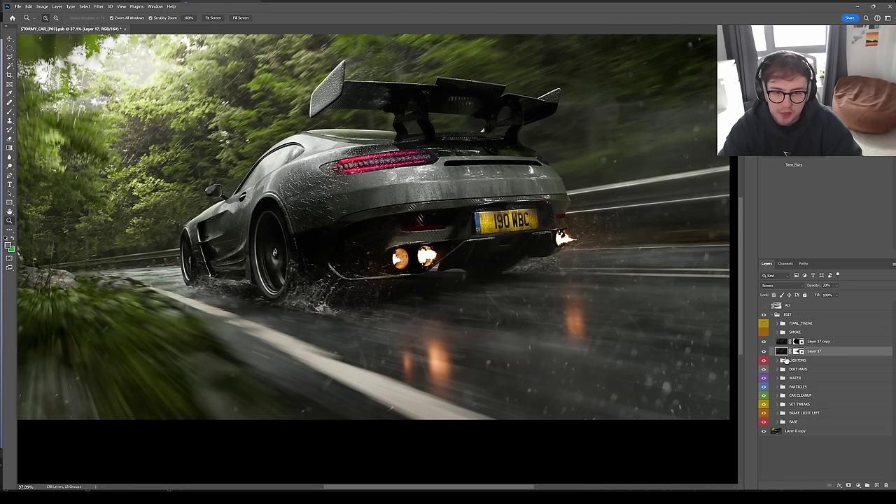
click(763, 350)
click(825, 342)
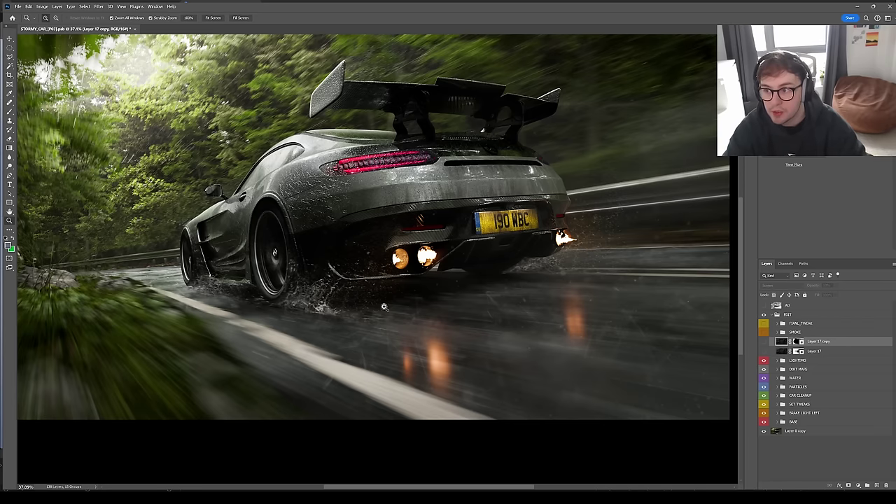
drag(269, 320, 362, 322)
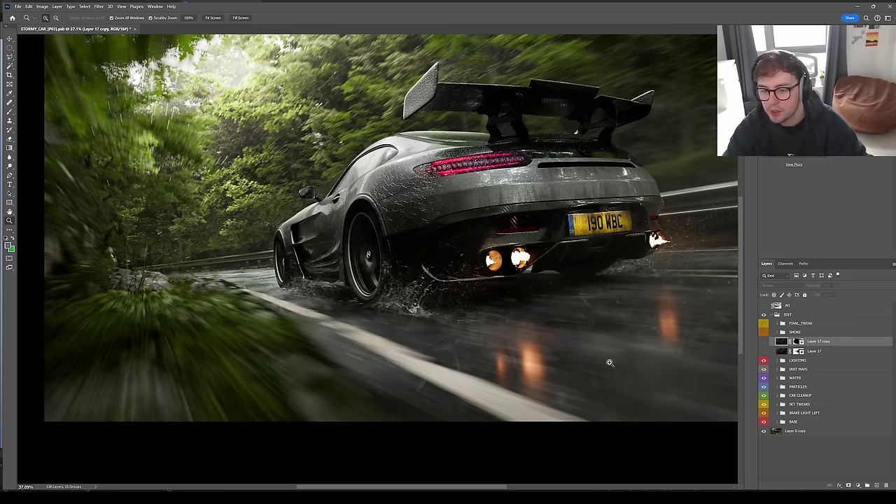
- Show Layer 17 and Layer 17 copy, and examine their effect across the whole image
drag(764, 351, 764, 340)
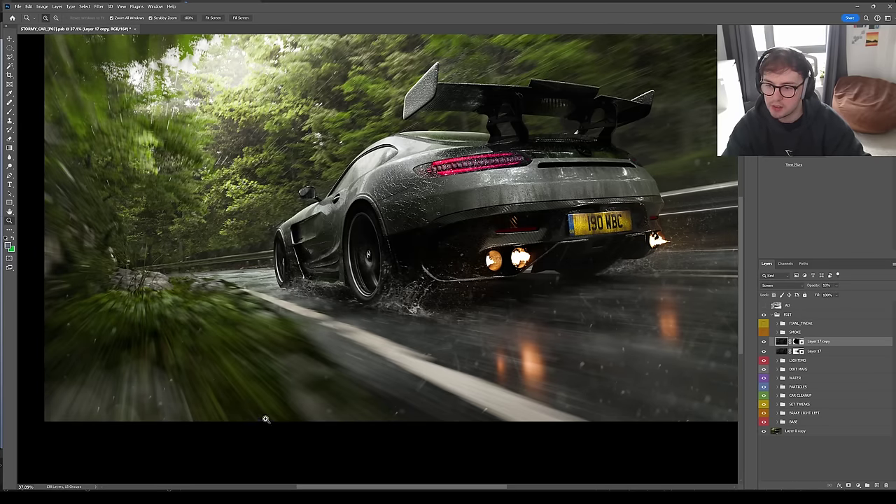
scroll(259, 325, right, 5)
drag(293, 330, 378, 377)
drag(361, 325, 414, 341)
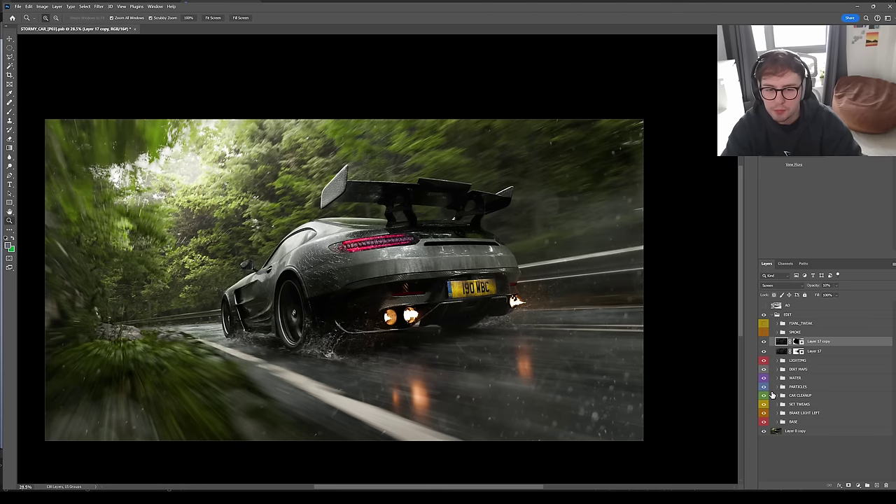
- Compare the image with the SMOKE group hidden and shown, review the layers inside it, and leave it visible and collapsed
click(791, 334)
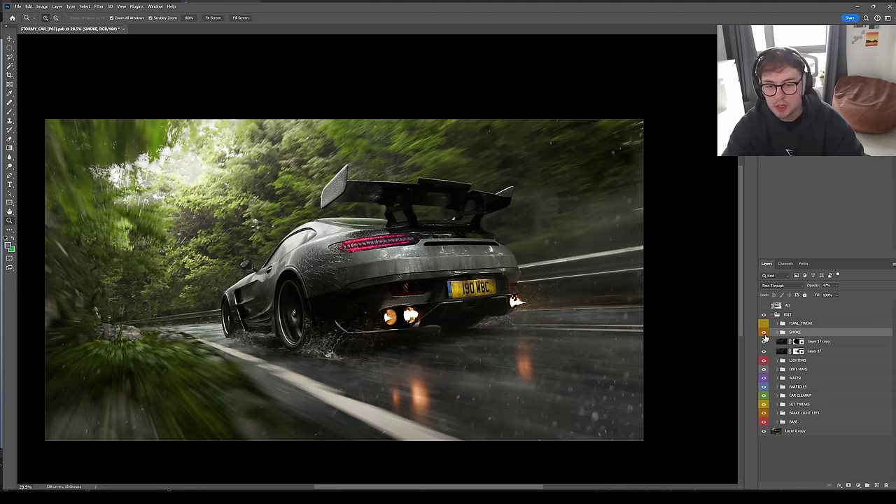
click(764, 333)
click(764, 334)
click(764, 333)
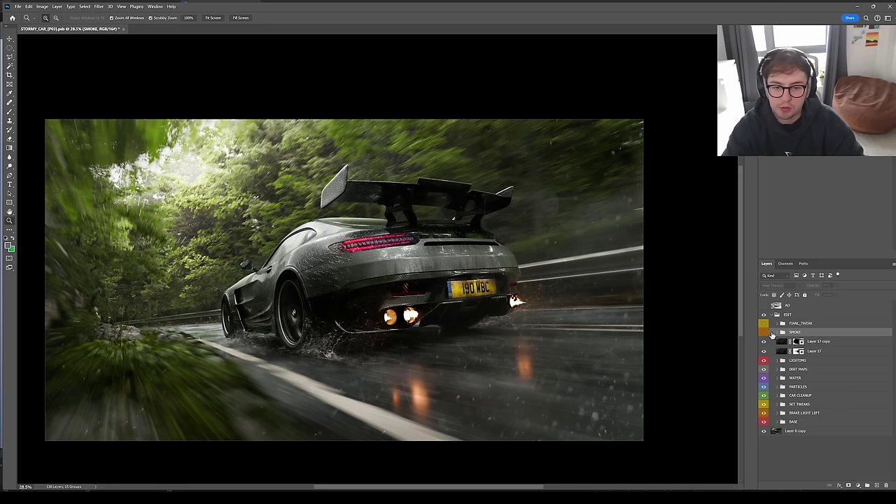
click(777, 332)
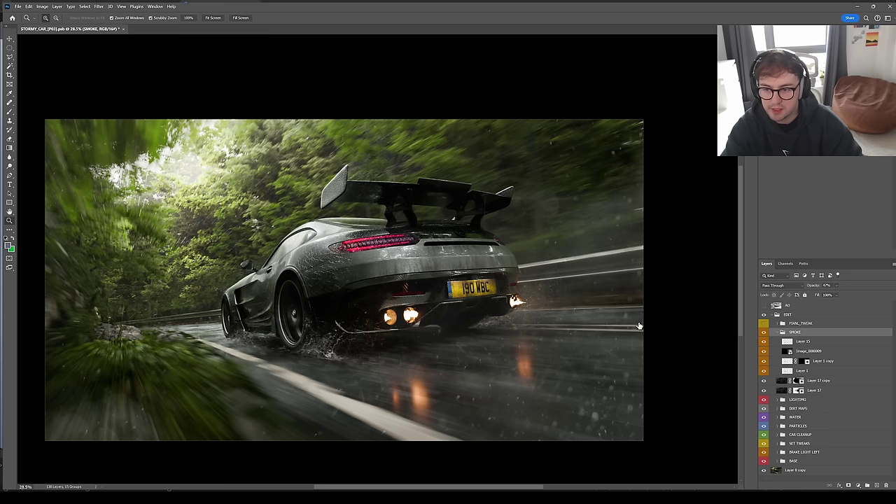
click(764, 332)
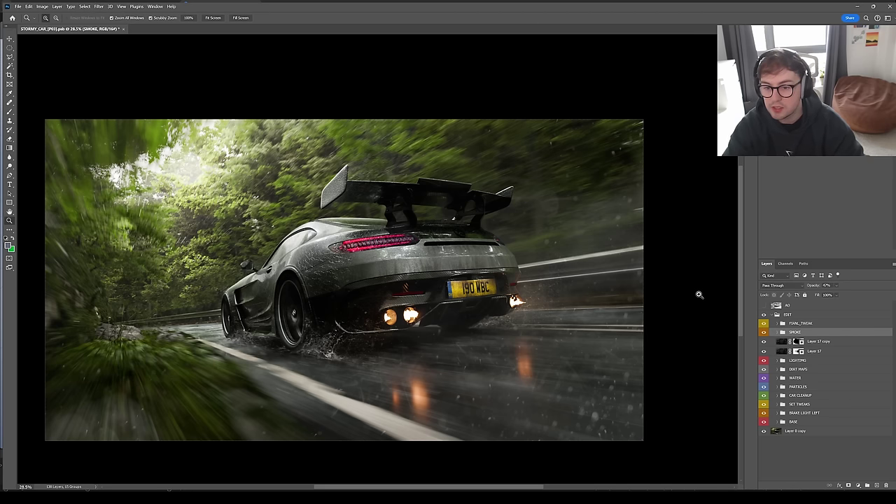
- Hide and show the EDIT group once, and make the FINAL_TWEAK group visible above SMOKE
click(764, 315)
click(764, 315)
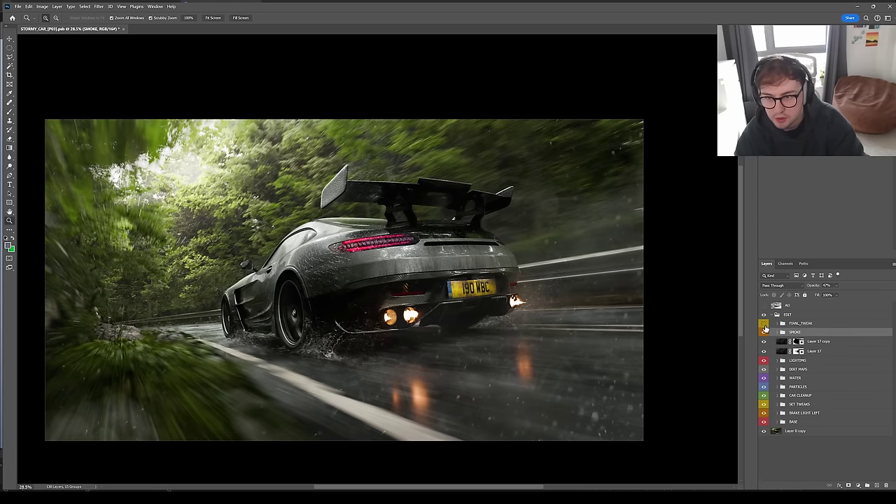
click(765, 331)
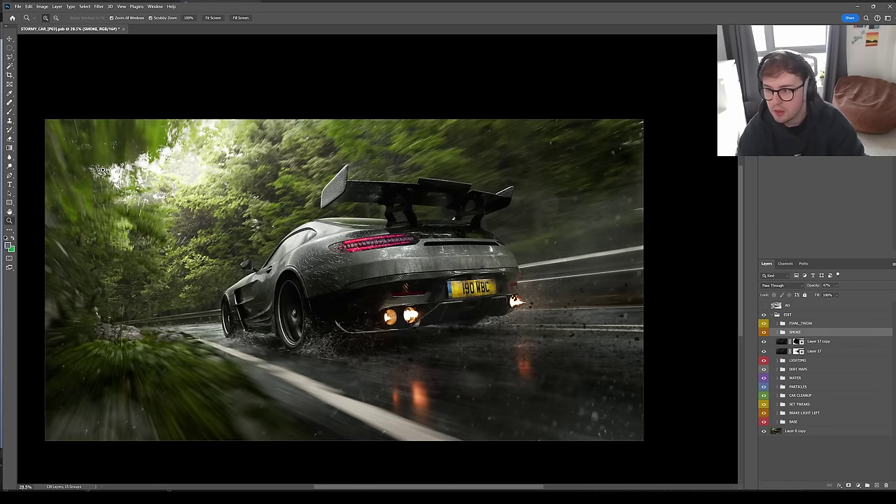
- Compare the base render with the finished edit by repeatedly hiding and showing the whole EDIT group
click(764, 315)
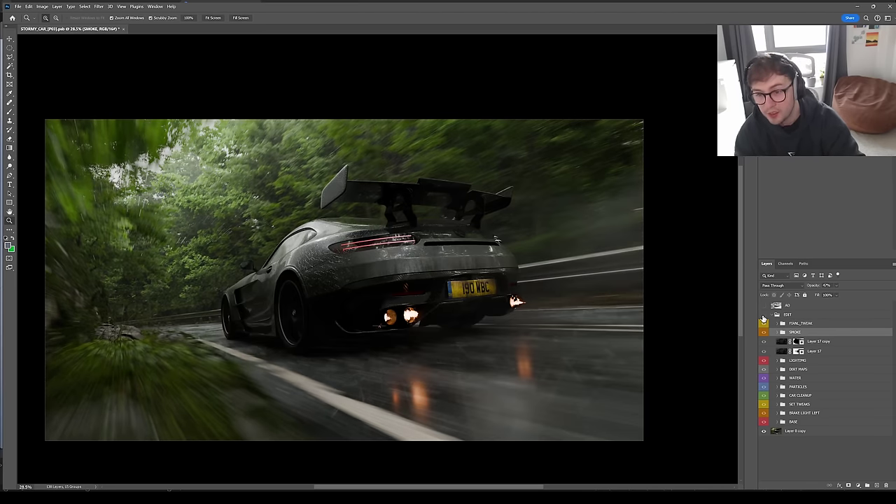
click(764, 316)
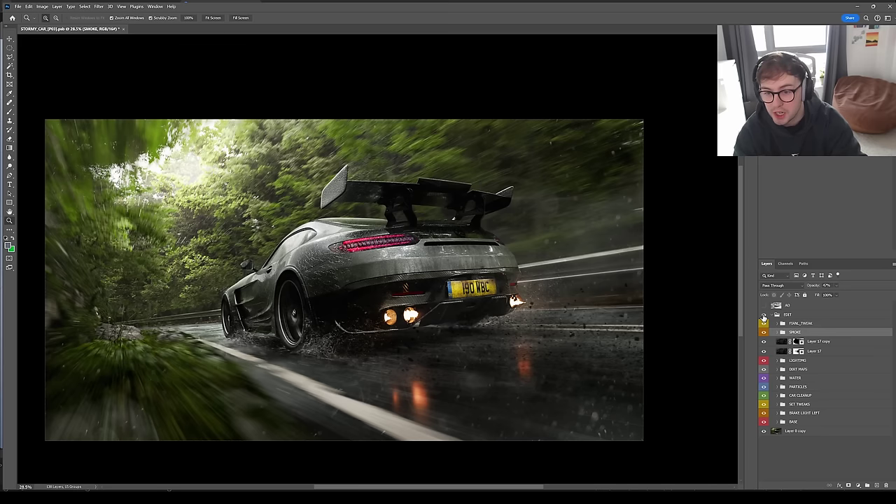
click(764, 317)
click(764, 317)
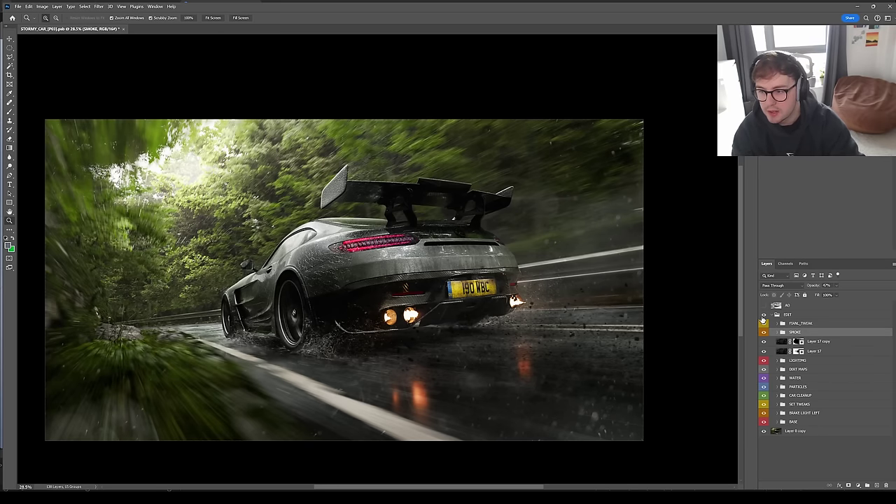
click(763, 316)
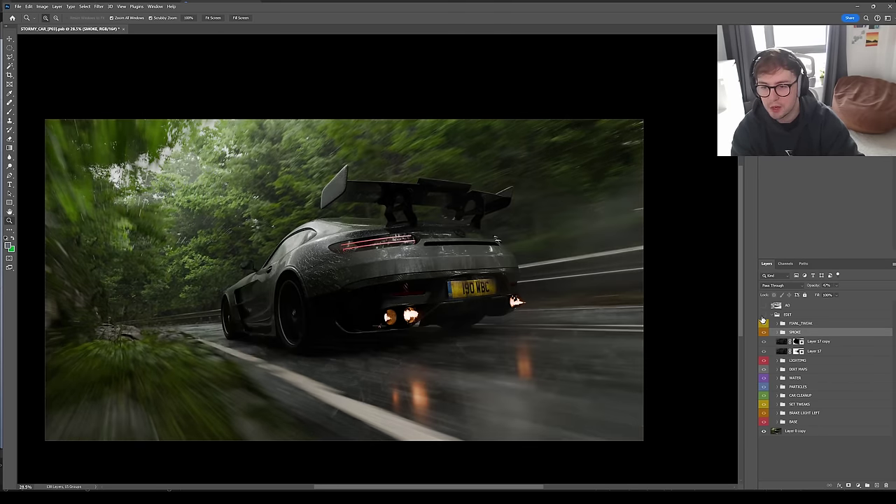
click(764, 316)
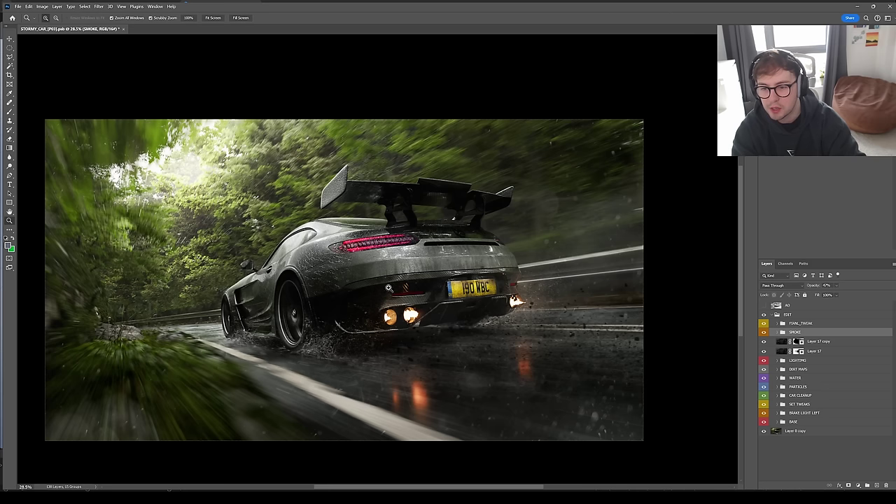
click(765, 315)
click(764, 316)
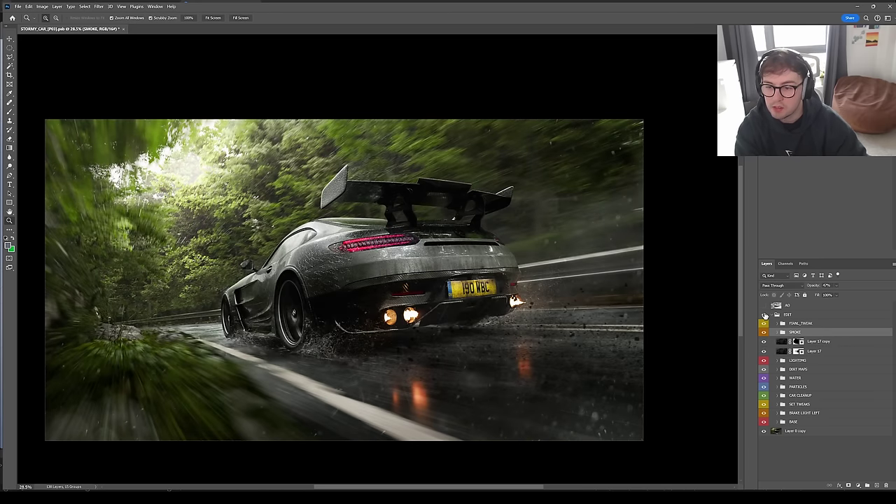